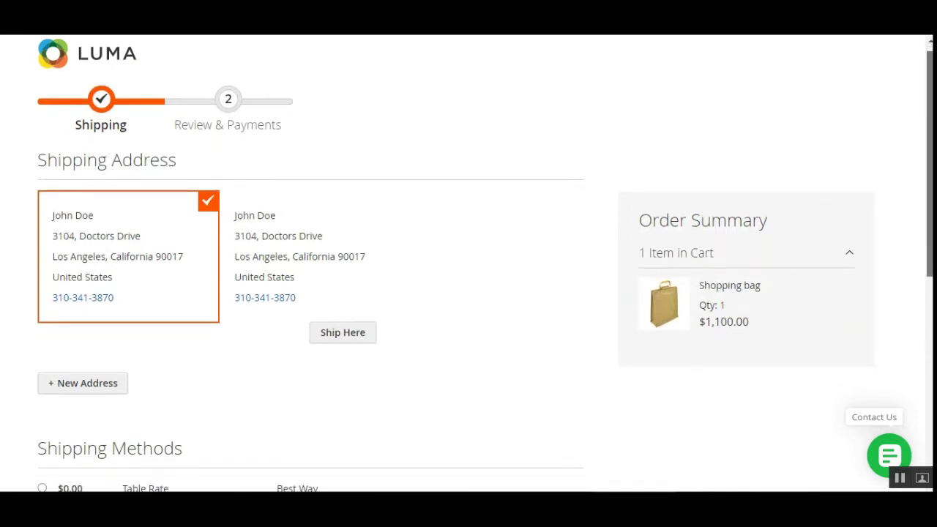
Choose the $0.00 Table Rate (Best Way) shipping method and continue to Review & Payments.
scroll(785, 209, "down", 1)
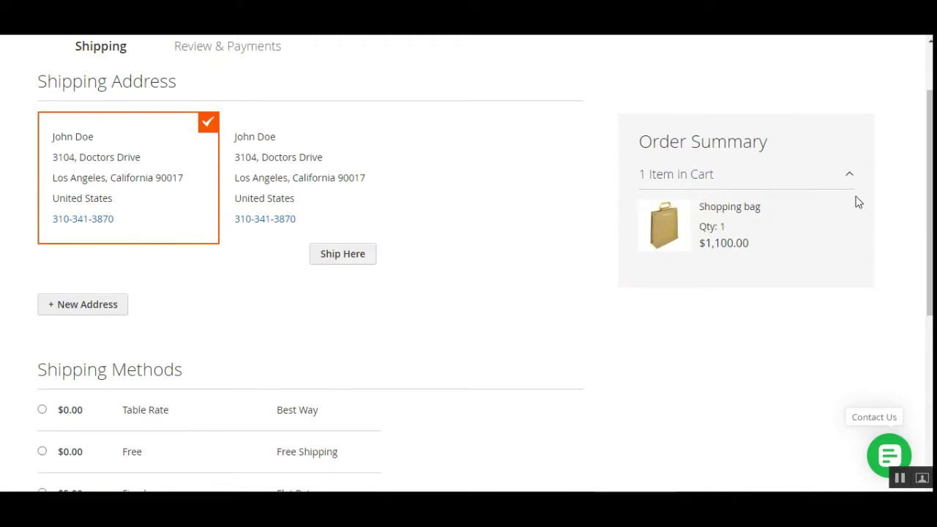
scroll(928, 220, "down", 2)
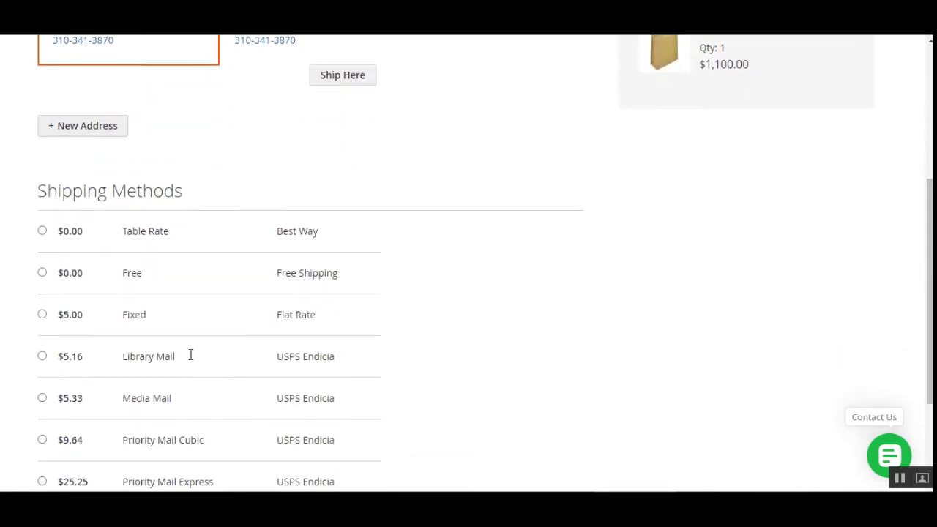
scroll(680, 186, "up", 1)
scroll(468, 264, "up", 2)
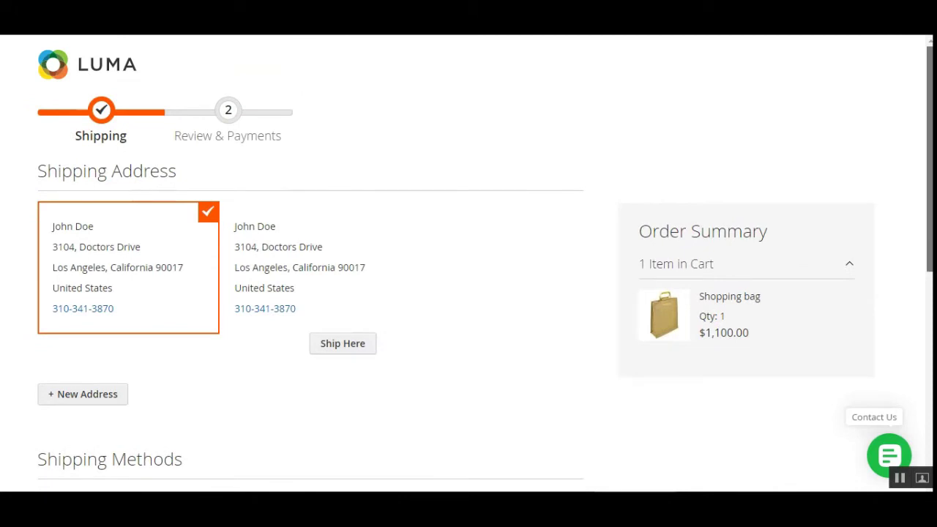
scroll(468, 264, "down", 3)
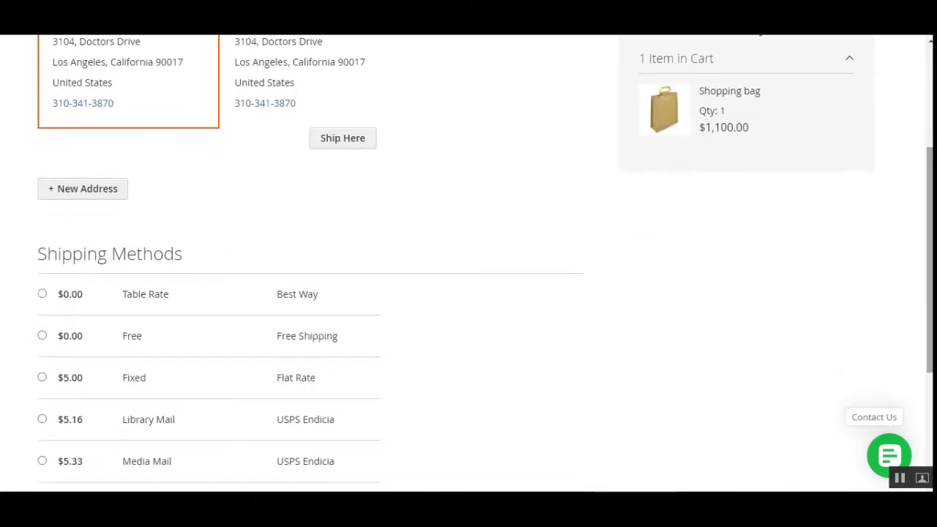
left_click(42, 294)
scroll(931, 410, "down", 3)
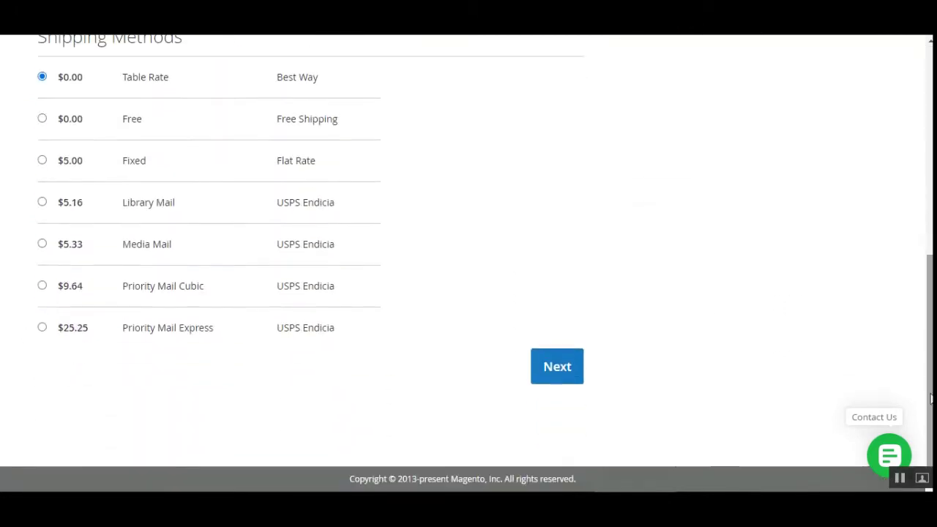
left_click(562, 368)
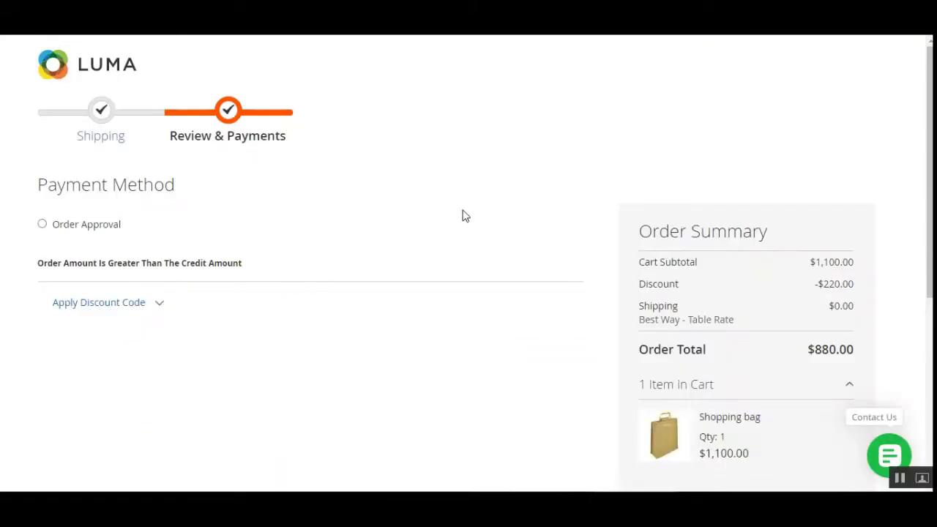
Review the order summary and shipping details, and select Order Approval as the payment method.
scroll(930, 183, "down", 2)
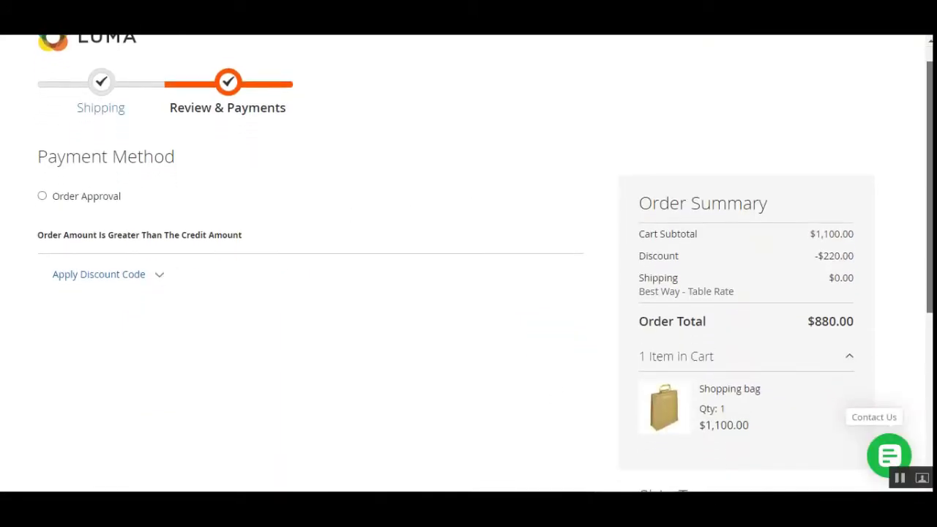
scroll(930, 219, "down", 4)
scroll(930, 220, "up", 2)
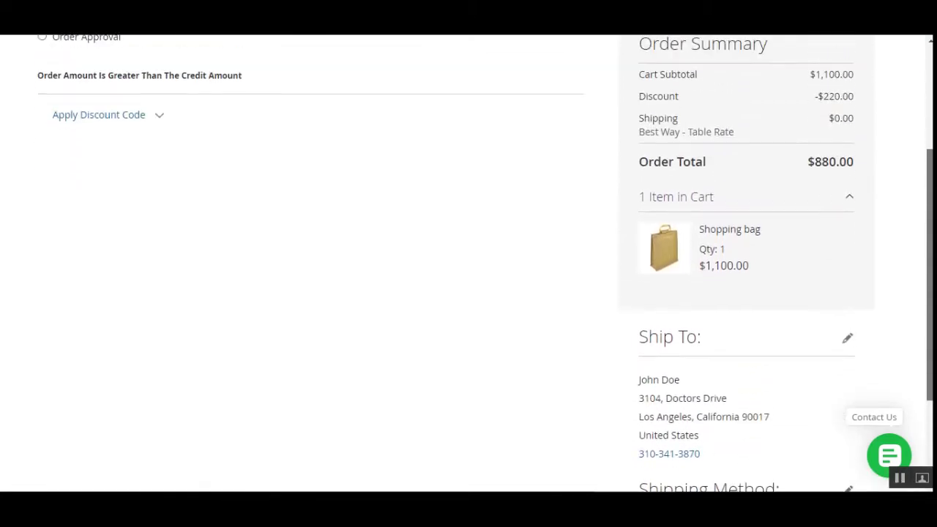
scroll(721, 182, "up", 2)
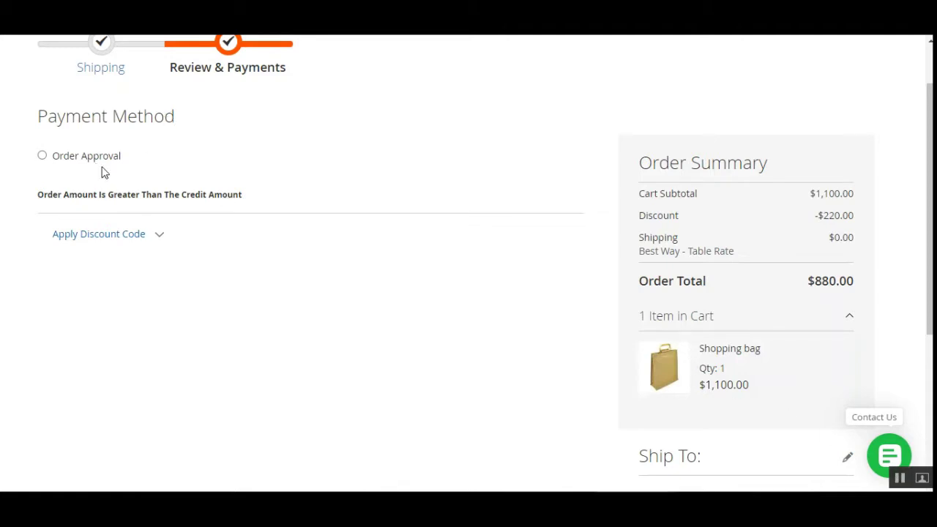
left_click(43, 155)
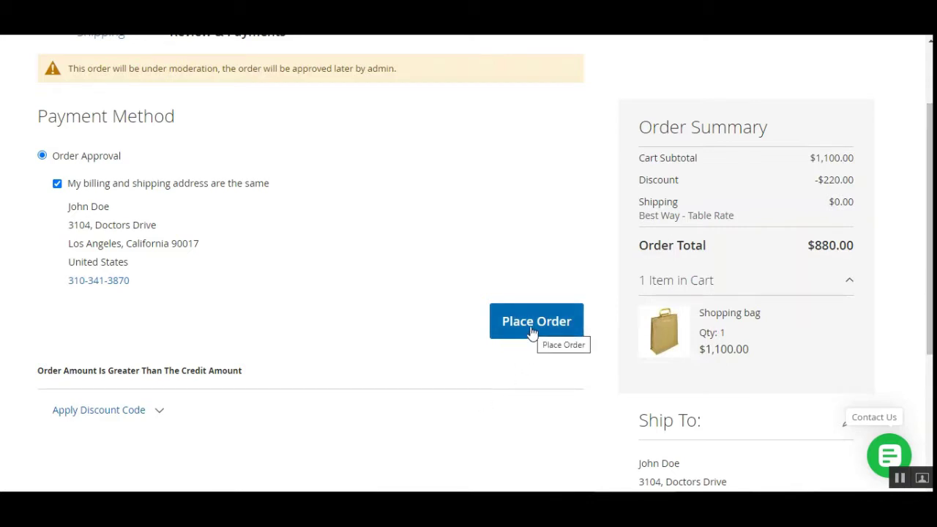
Check the order moderation notice and place the order for the shopping bag.
scroll(44, 293, "up", 2)
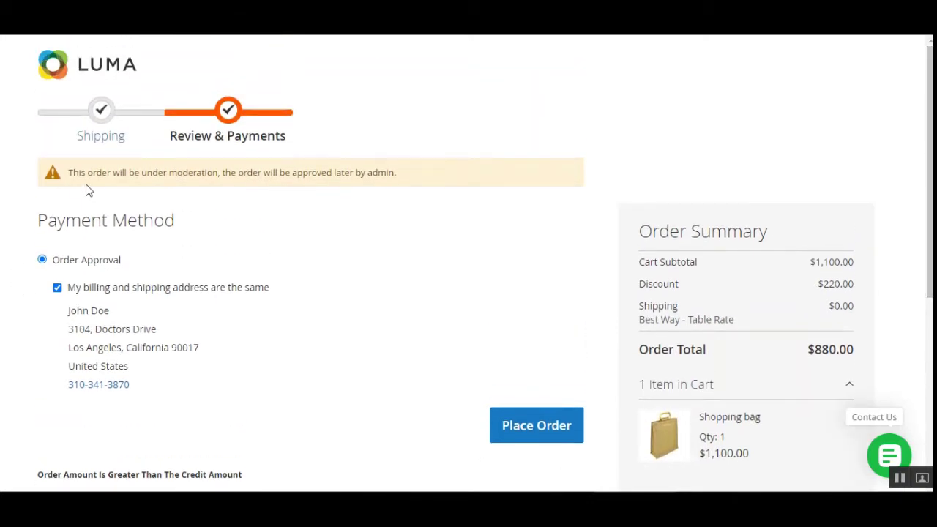
left_click_drag(81, 172, 393, 170)
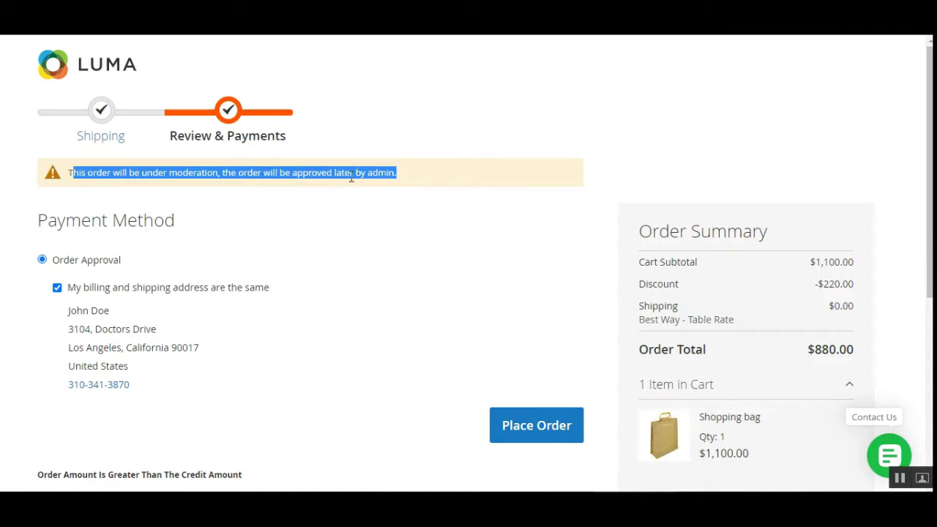
left_click(912, 177)
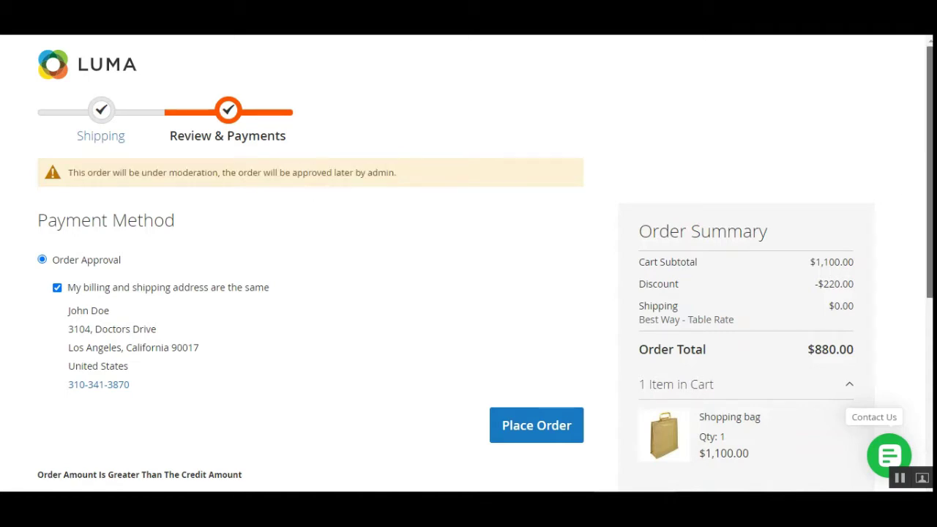
scroll(825, 216, "down", 1)
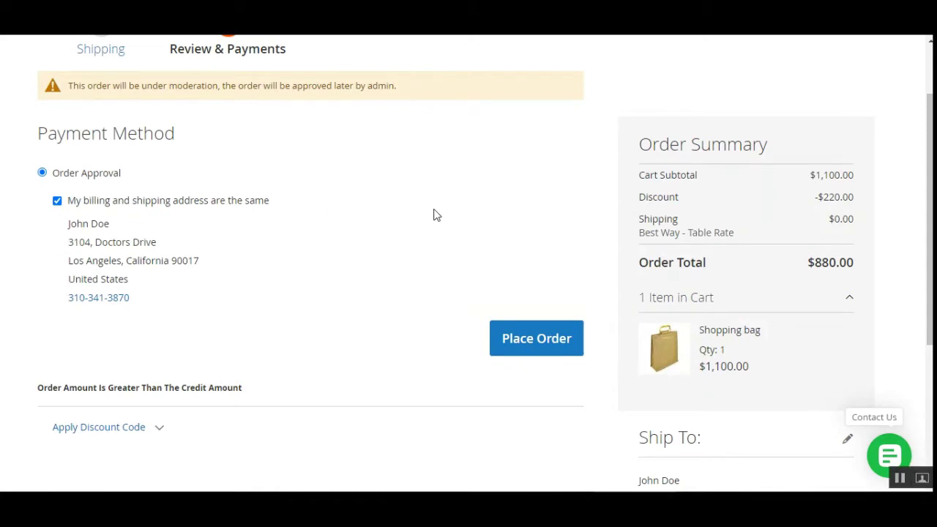
scroll(437, 190, "down", 2)
scroll(485, 264, "up", 2)
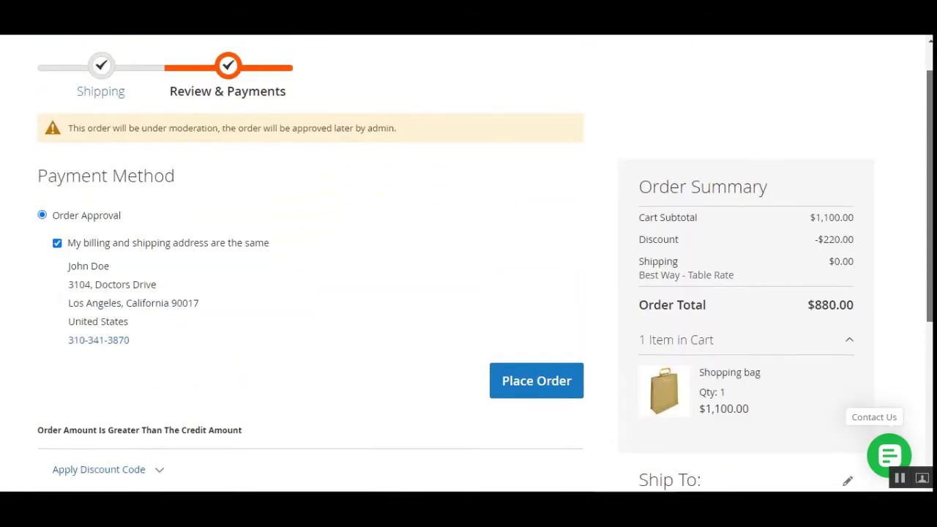
scroll(486, 264, "up", 1)
scroll(915, 241, "down", 2)
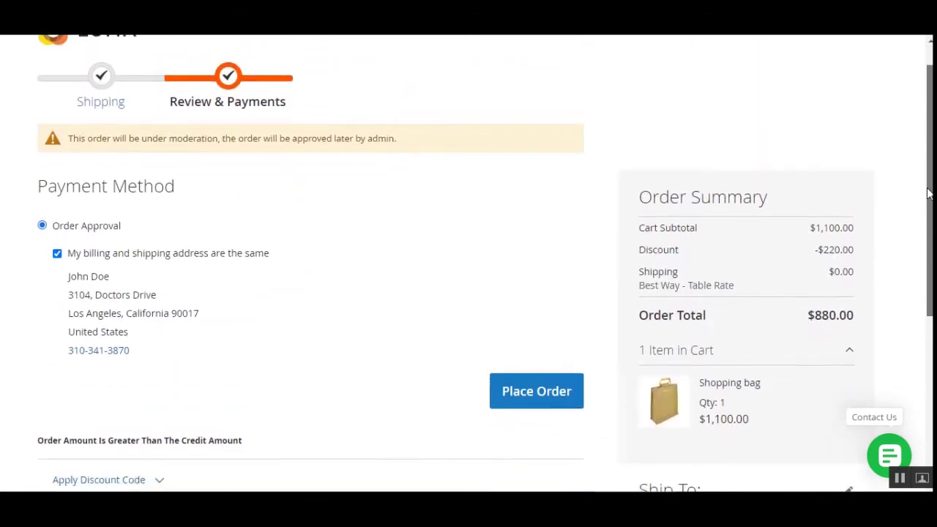
scroll(916, 240, "up", 1)
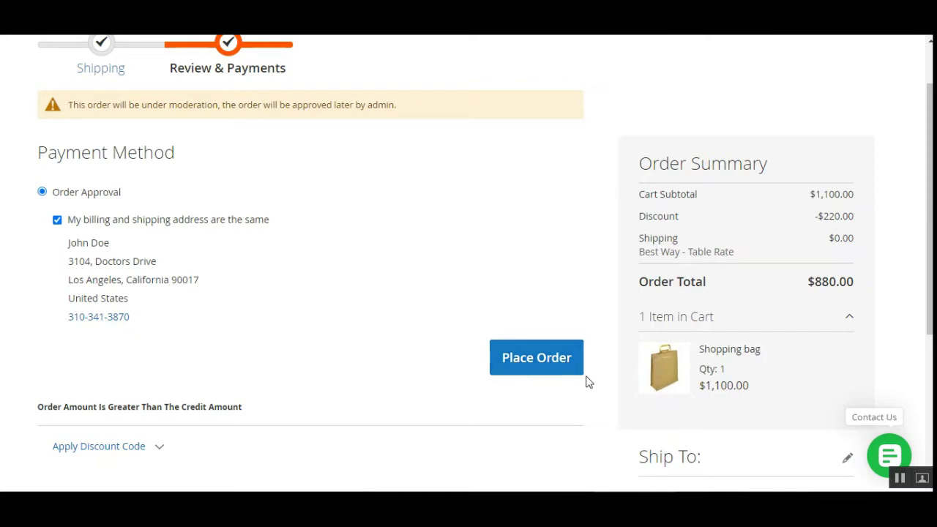
left_click(540, 366)
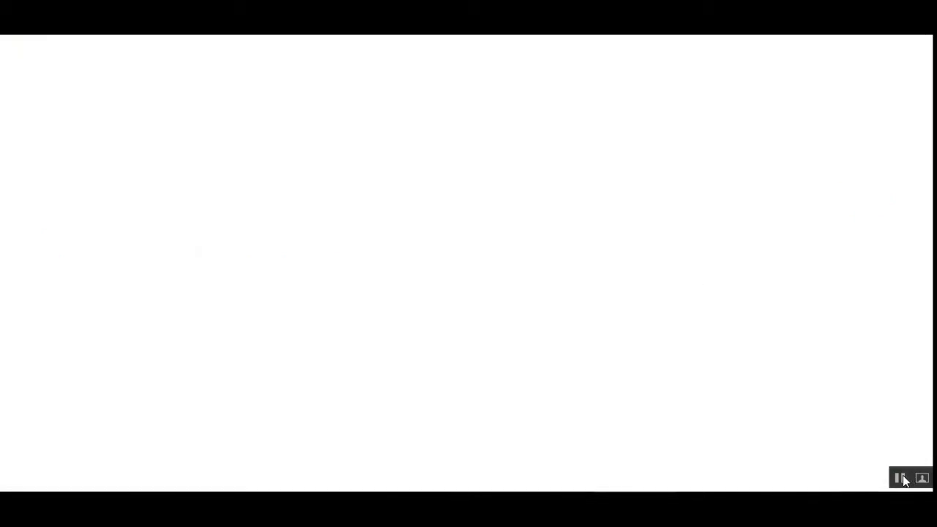
Examine the number and total of the newest order in My Orders.
left_click_drag(247, 292, 287, 292)
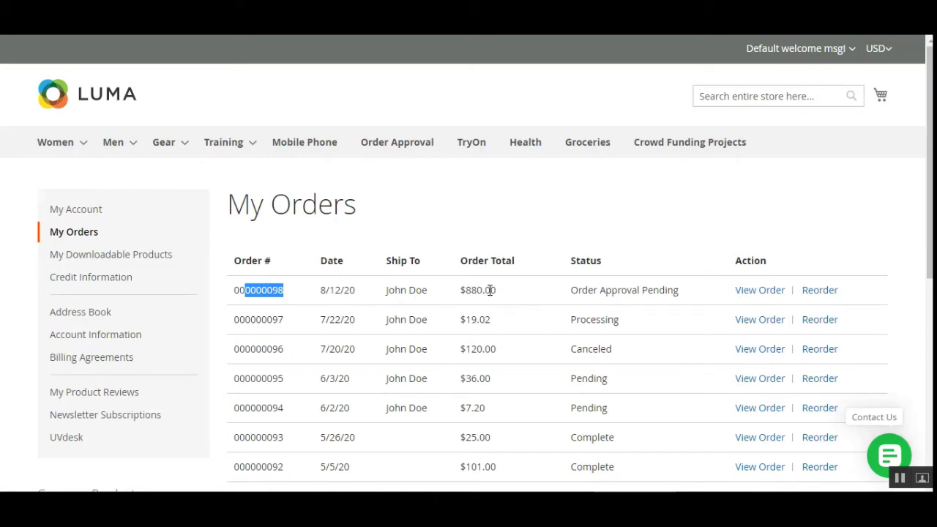
left_click_drag(462, 290, 512, 292)
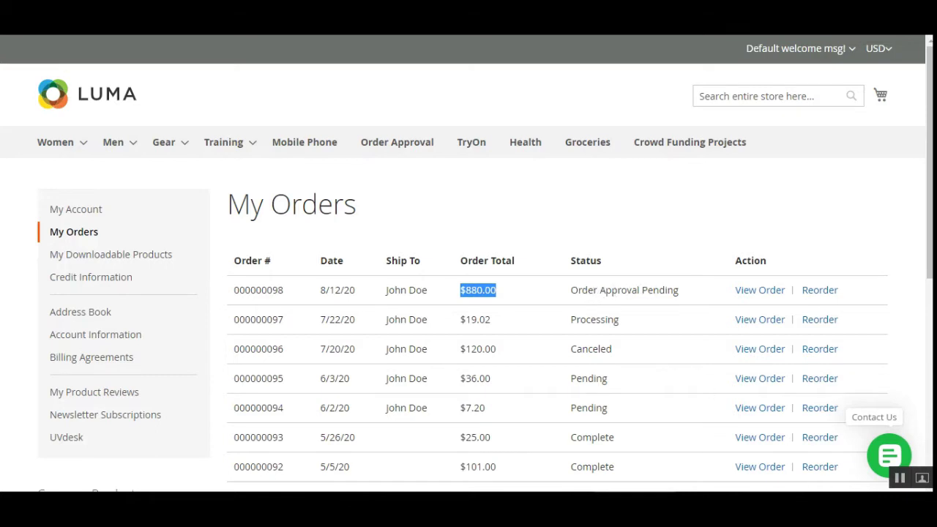
left_click(901, 483)
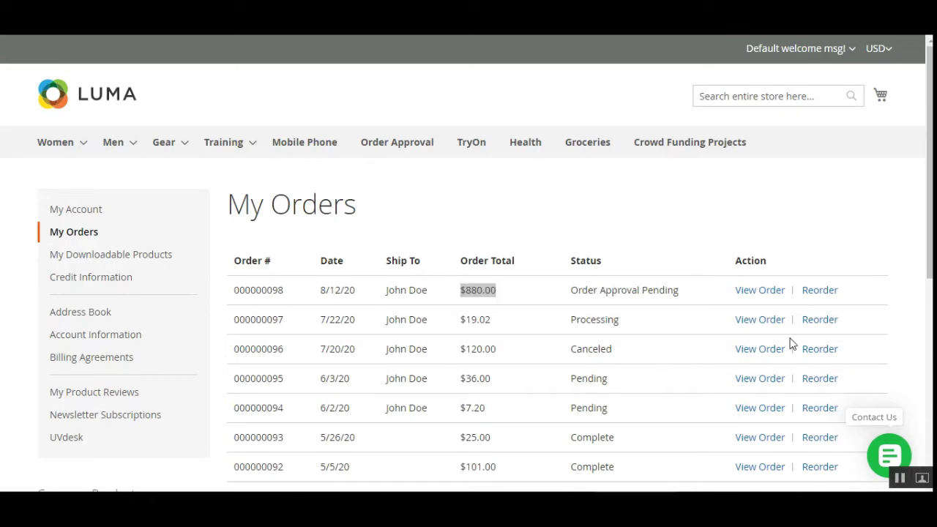
left_click(585, 260)
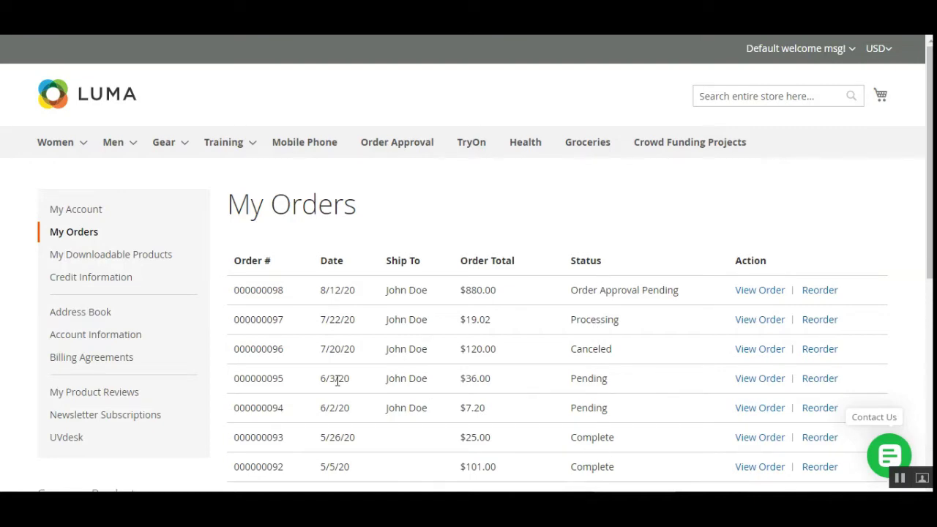
Compare the statuses of the earlier orders in the My Orders list.
scroll(283, 368, "down", 3)
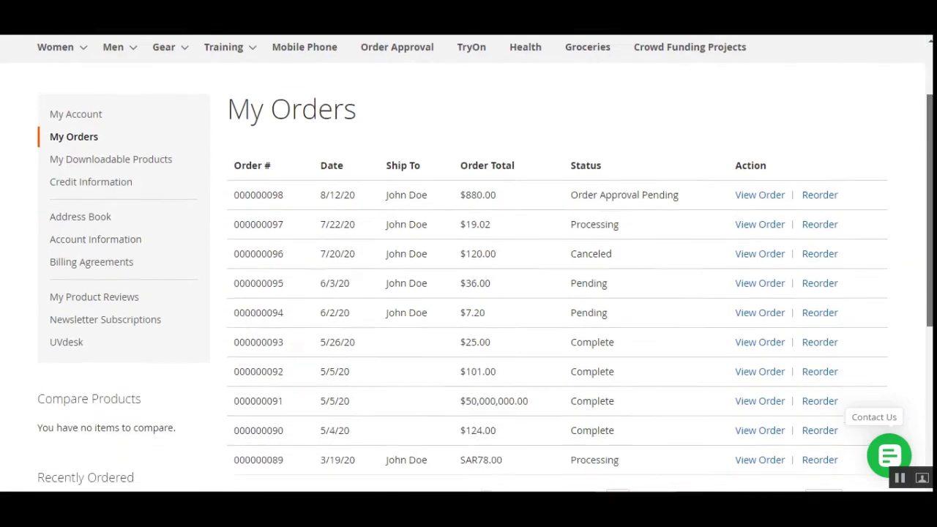
scroll(485, 263, "up", 1)
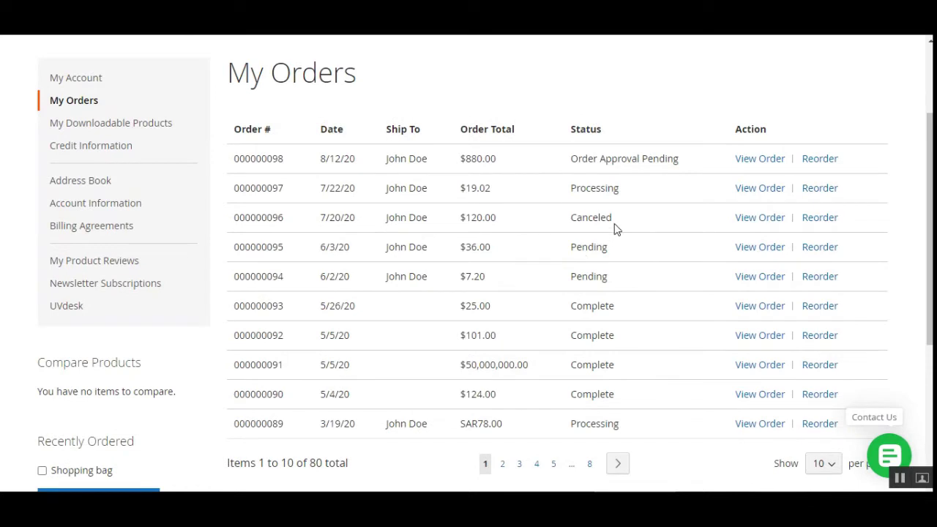
left_click_drag(251, 217, 523, 217)
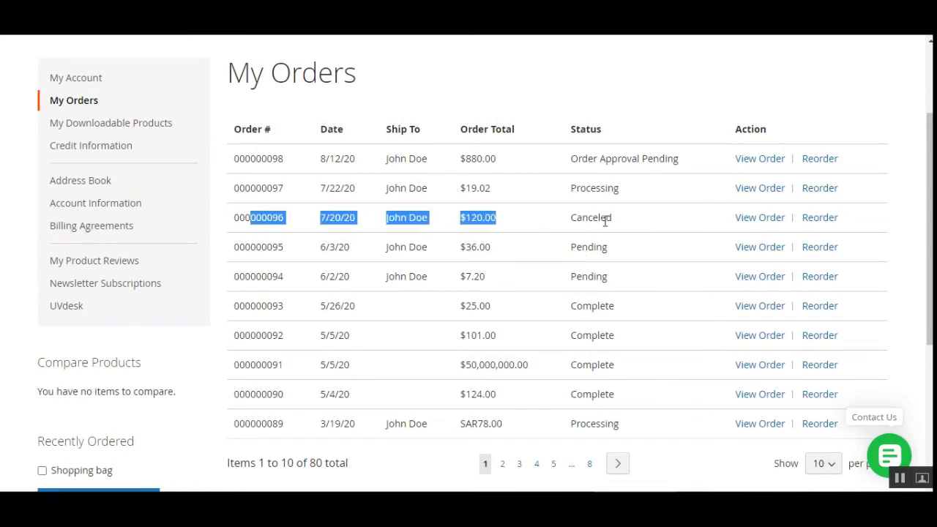
left_click_drag(620, 221, 569, 217)
left_click(616, 223)
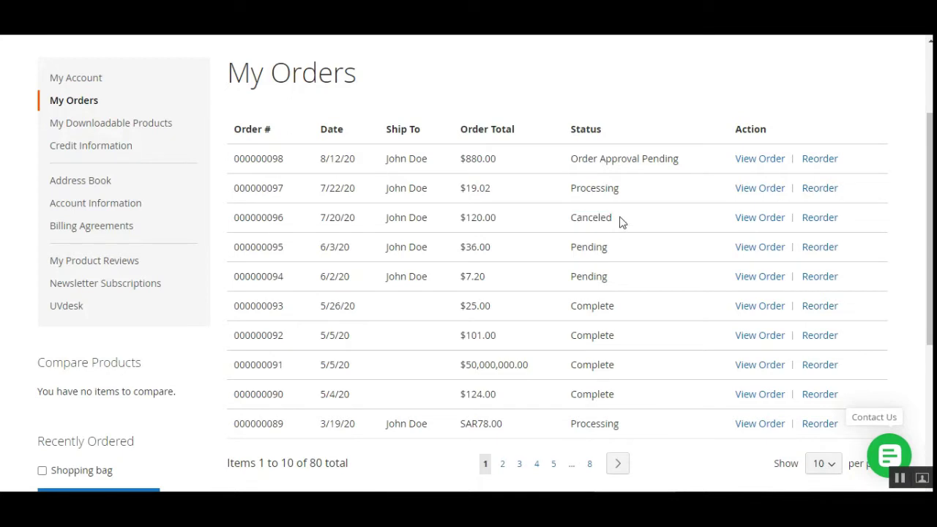
left_click_drag(619, 190, 569, 191)
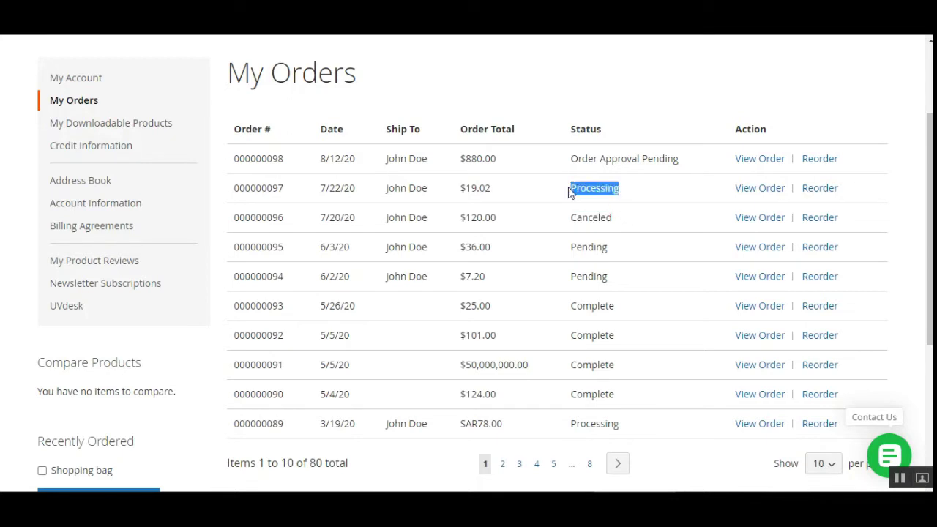
left_click(631, 191)
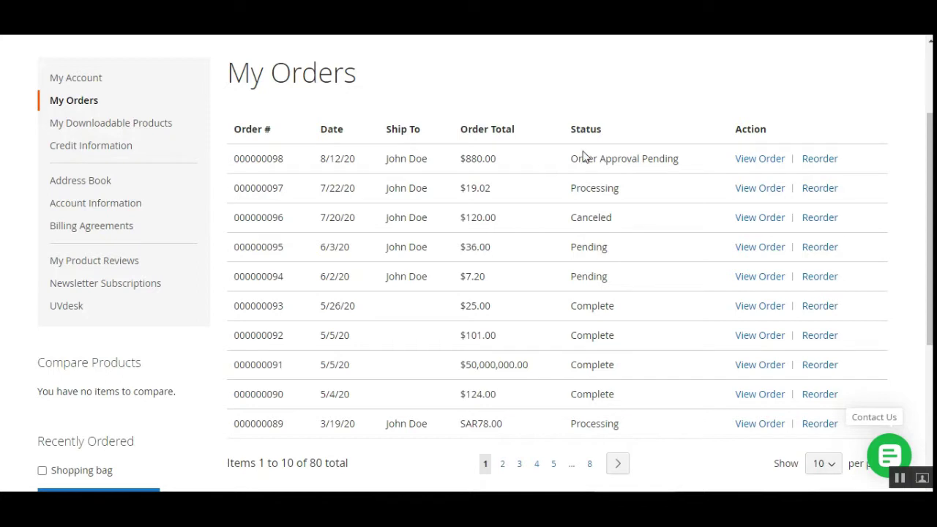
Inspect the total and approval status of the newest order in My Orders.
left_click_drag(466, 161, 495, 159)
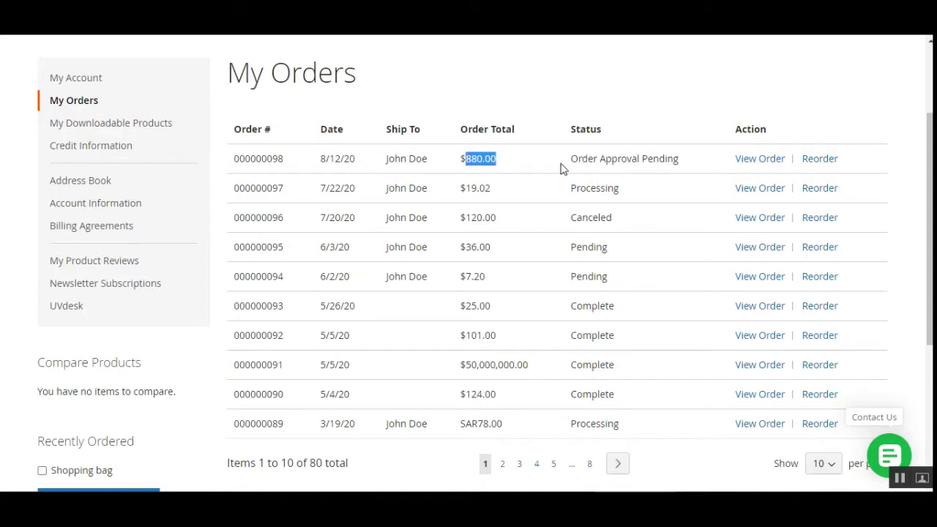
left_click_drag(569, 160, 678, 155)
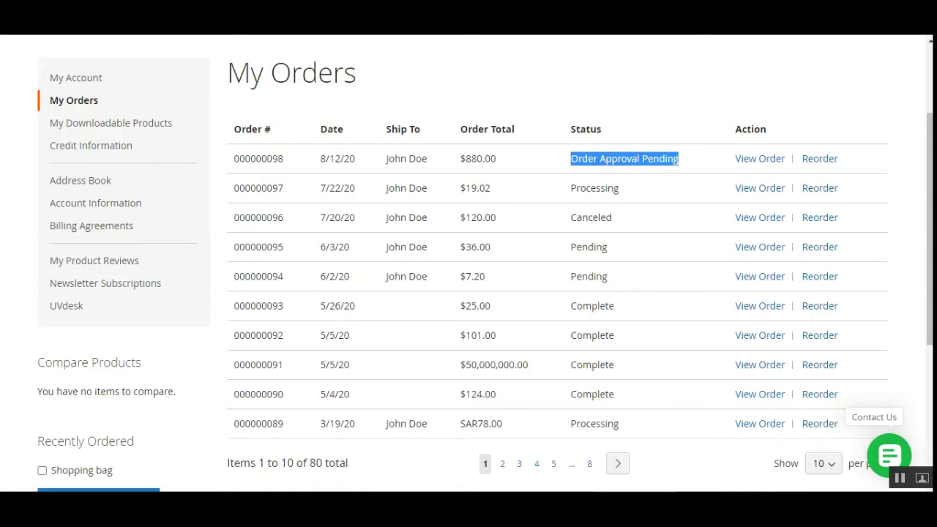
left_click_drag(579, 159, 720, 167)
left_click(666, 127)
Sign out of the customer account.
scroll(749, 164, "up", 2)
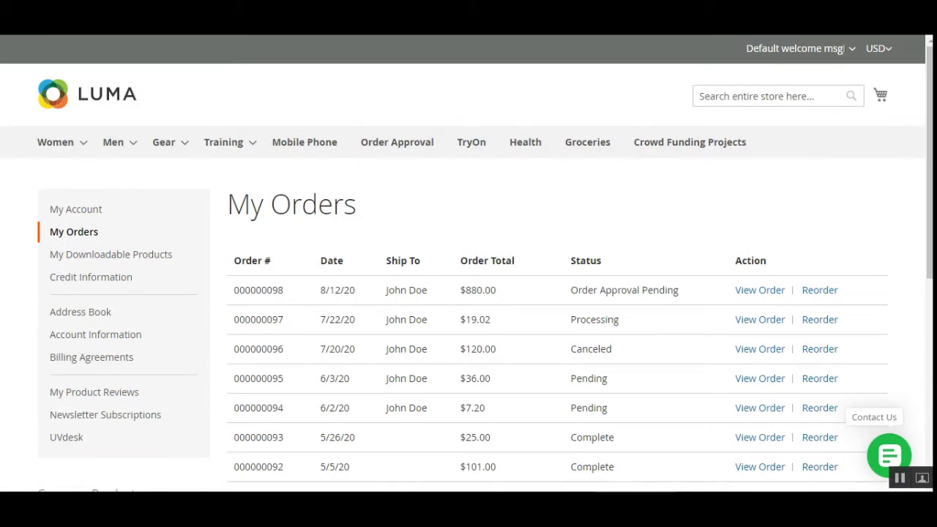
left_click(850, 55)
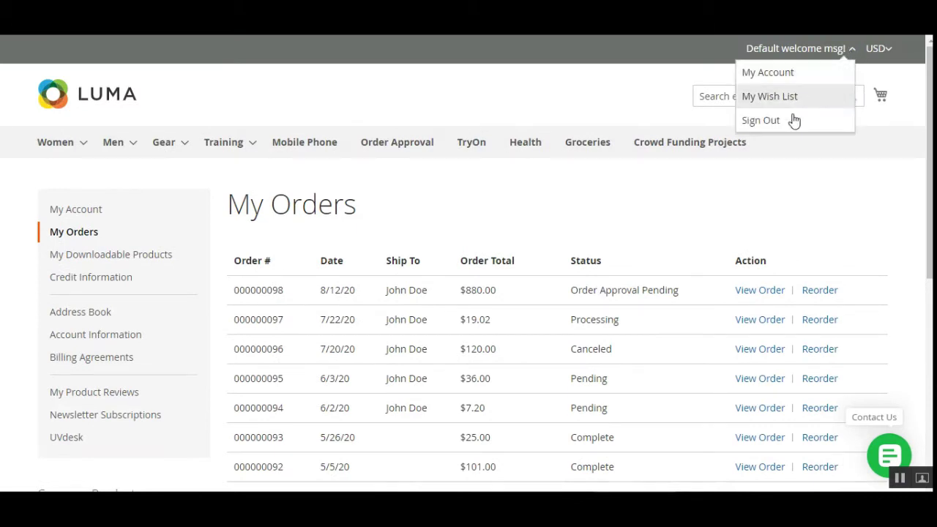
left_click(788, 125)
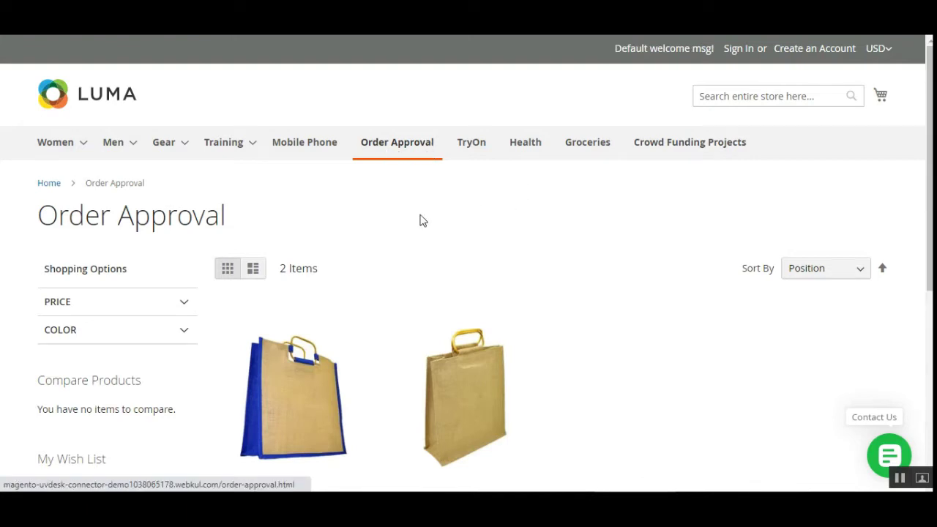
Add the blue "Shopping bag with color" to the cart.
left_click(740, 50)
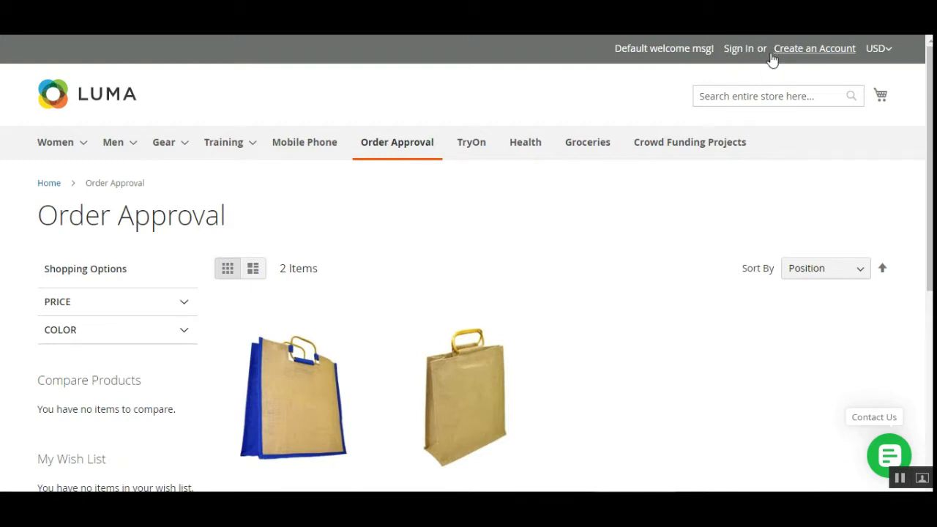
scroll(637, 219, "down", 3)
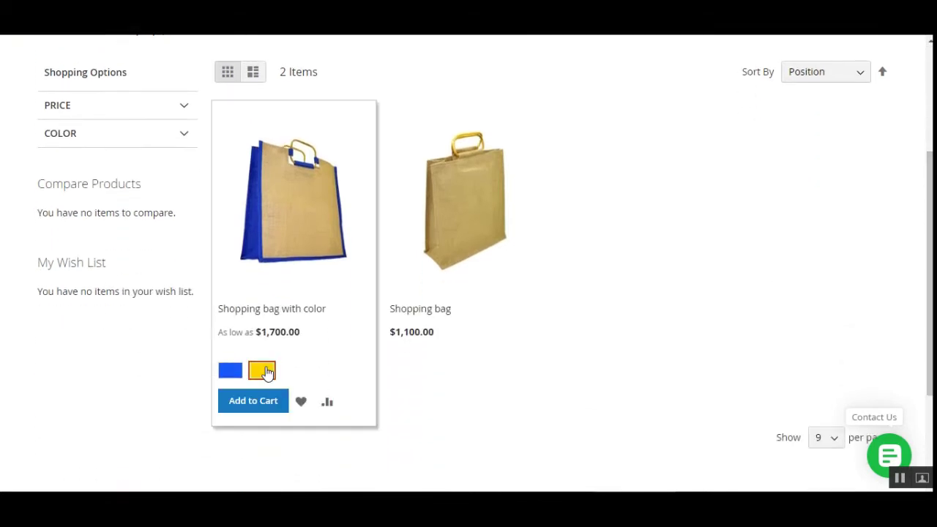
left_click(228, 371)
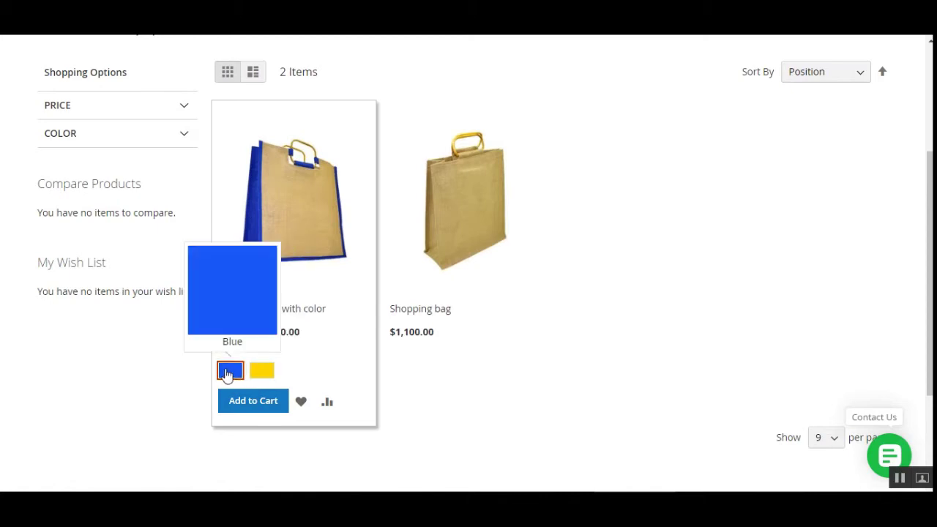
left_click(254, 405)
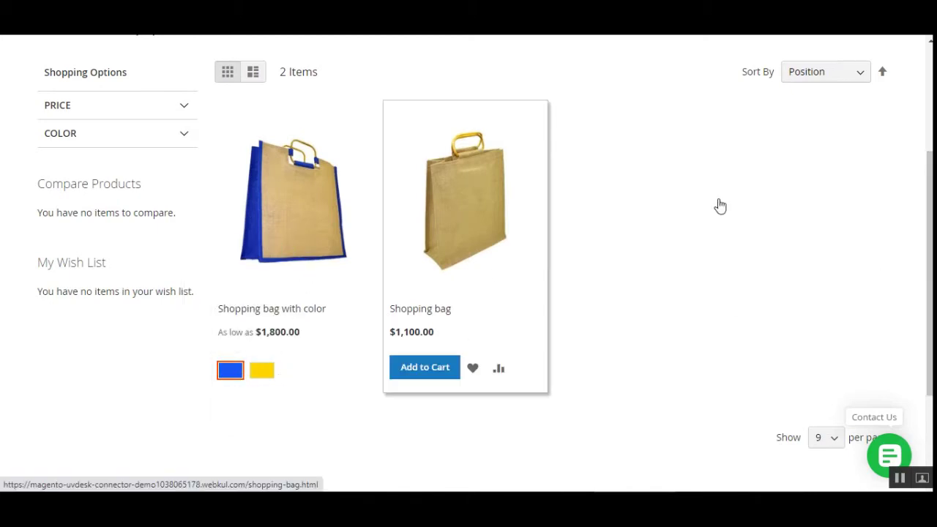
scroll(483, 256, "down", 2)
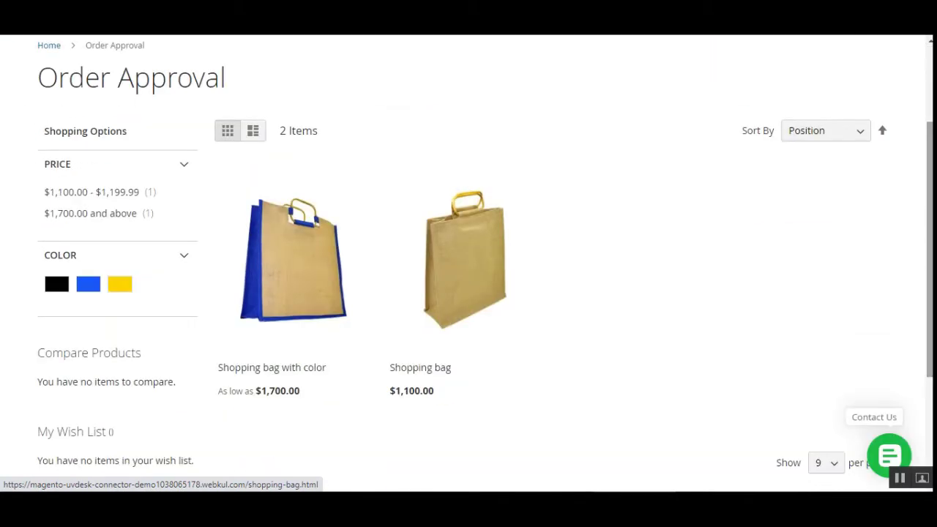
scroll(926, 246, "down", 3)
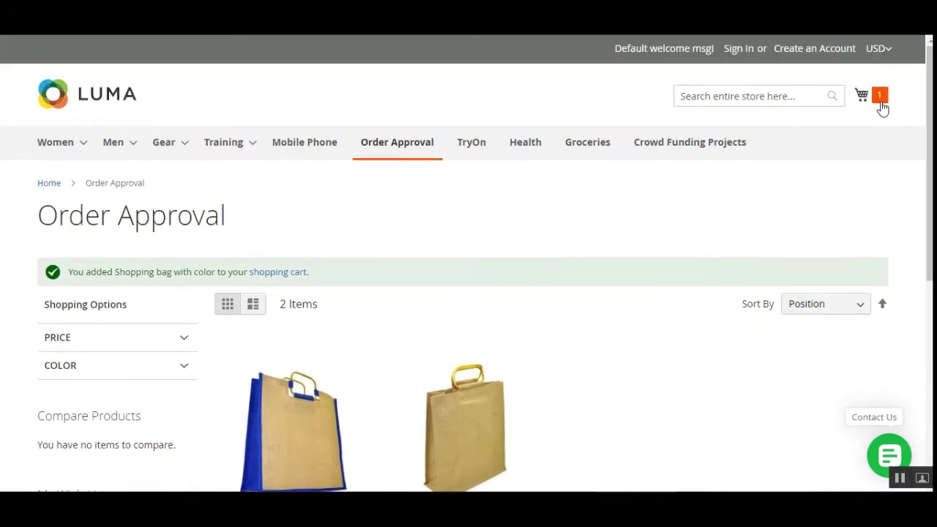
Proceed from the cart to checkout and choose to check out by creating a new account.
left_click(882, 107)
left_click(754, 191)
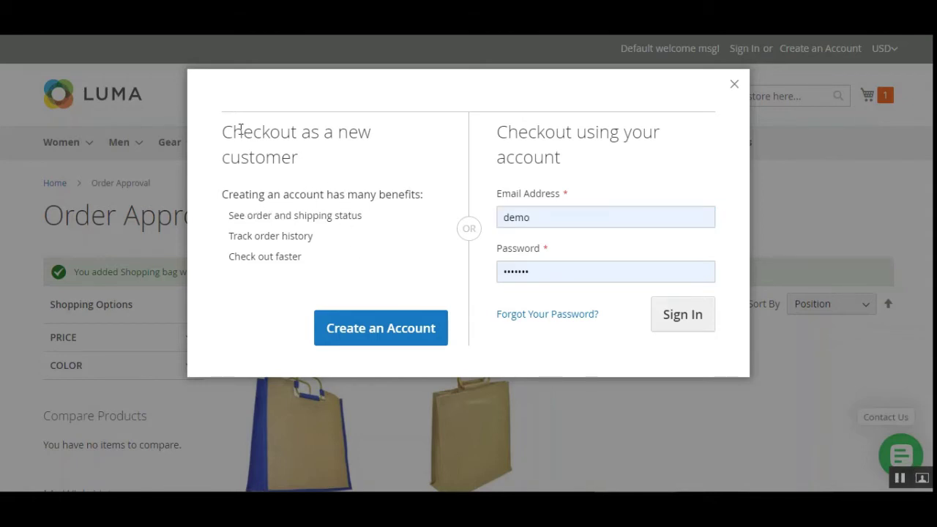
left_click_drag(223, 132, 295, 157)
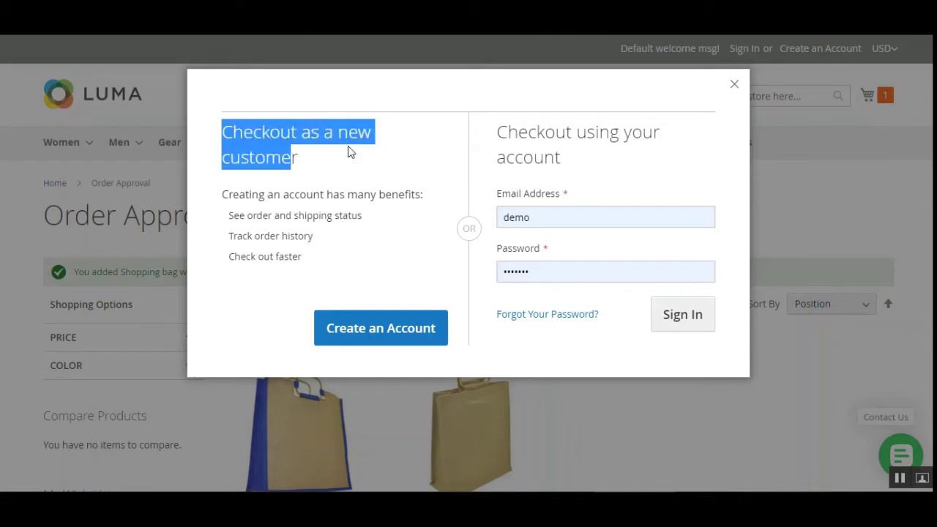
left_click(514, 135)
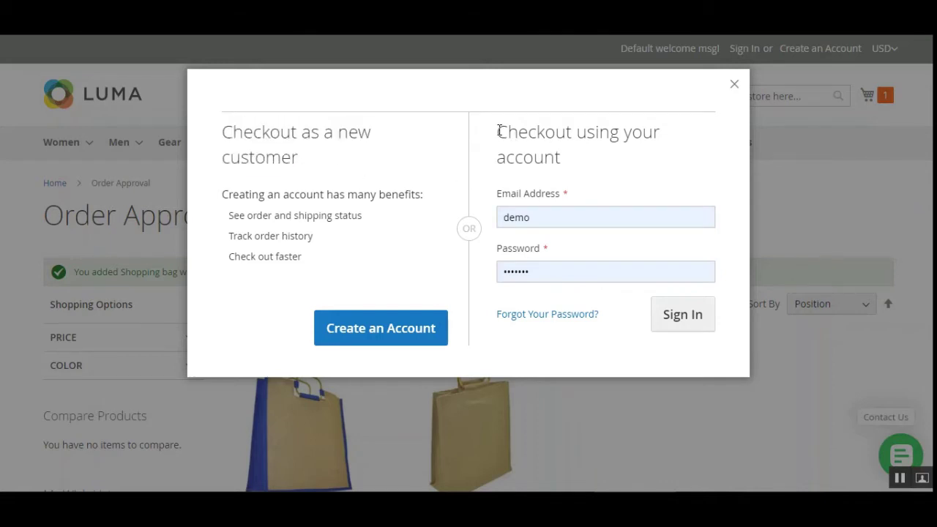
left_click_drag(498, 130, 557, 157)
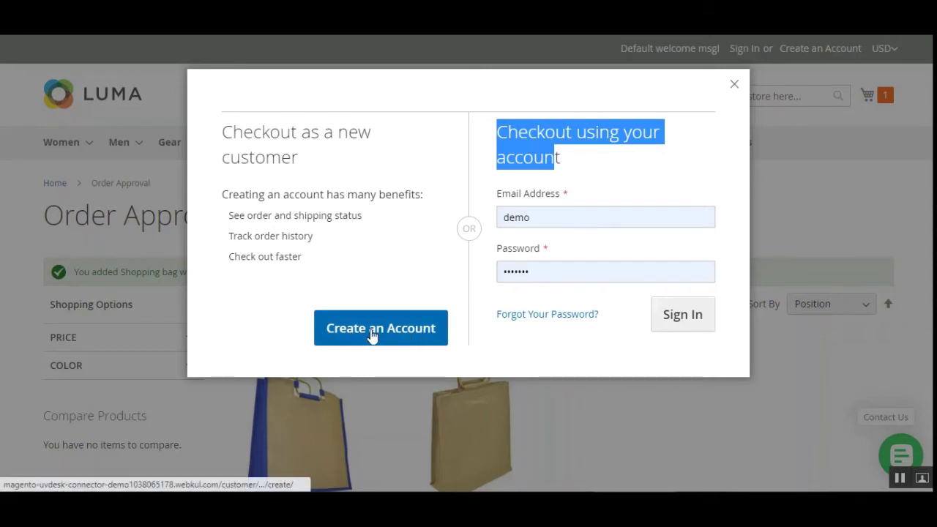
left_click(405, 336)
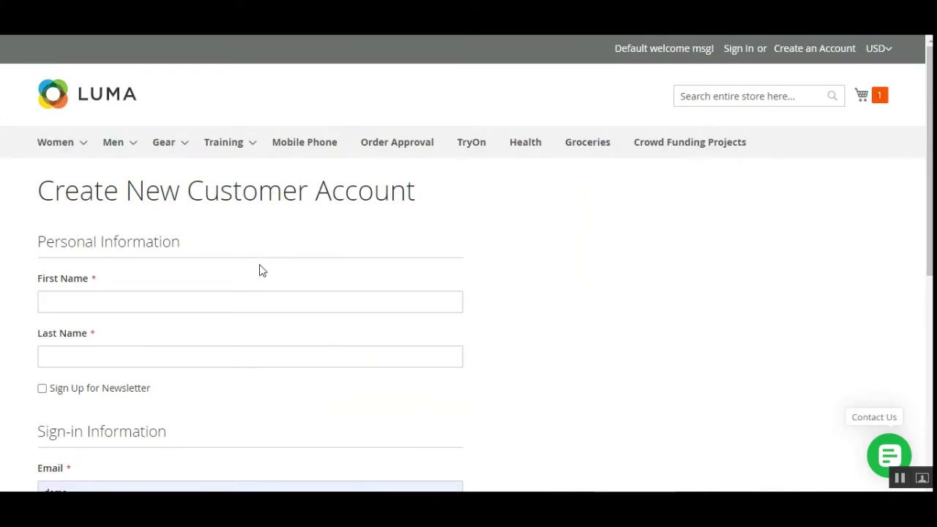
Fill in the registration form with the customer's first name, last name, email and account password, and create the account.
scroll(262, 271, "down", 2)
scroll(207, 386, "down", 2)
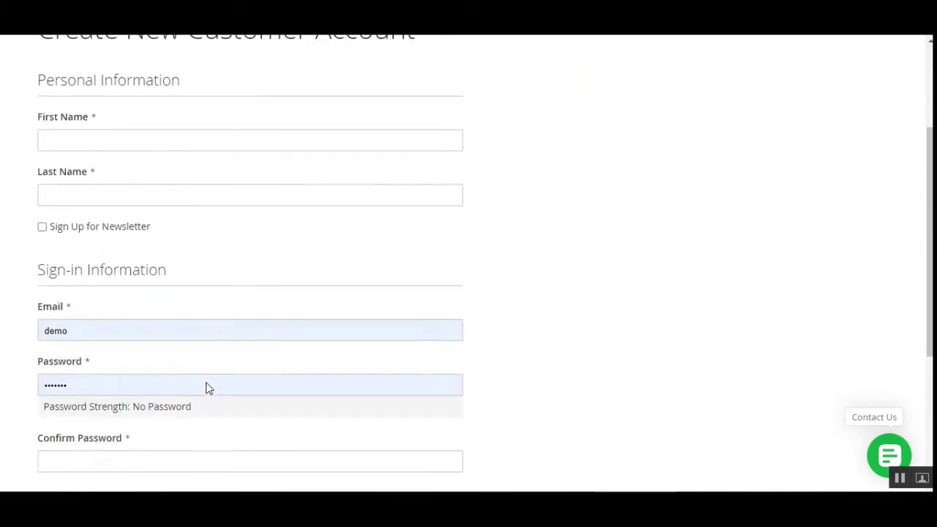
scroll(207, 387, "up", 3)
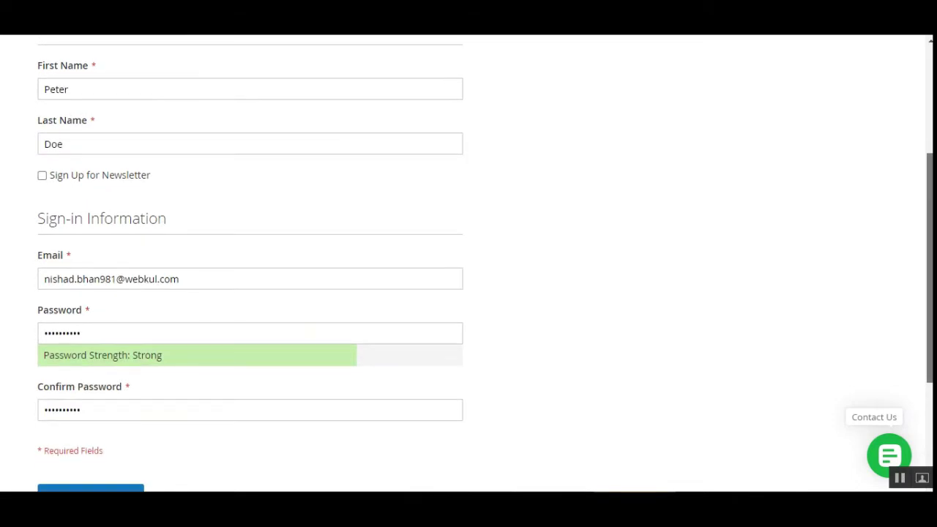
scroll(468, 263, "up", 3)
scroll(468, 263, "down", 4)
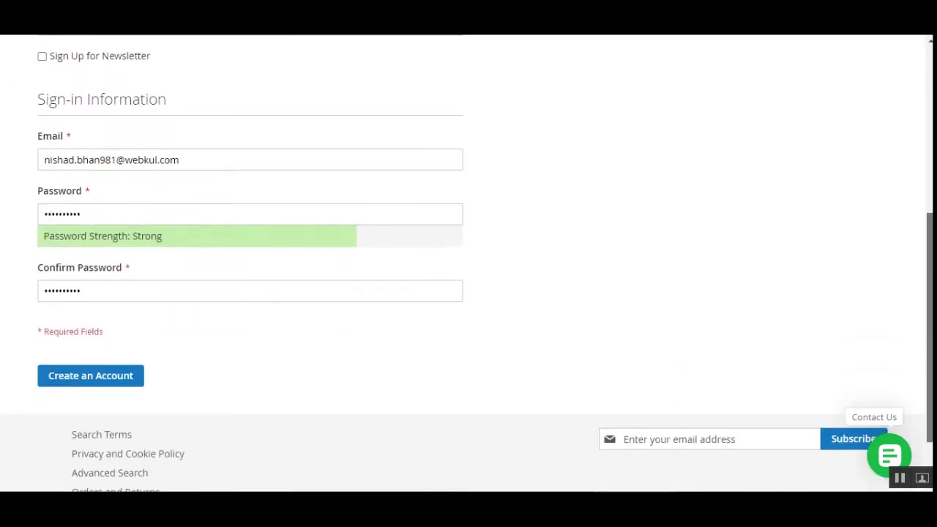
left_click(87, 389)
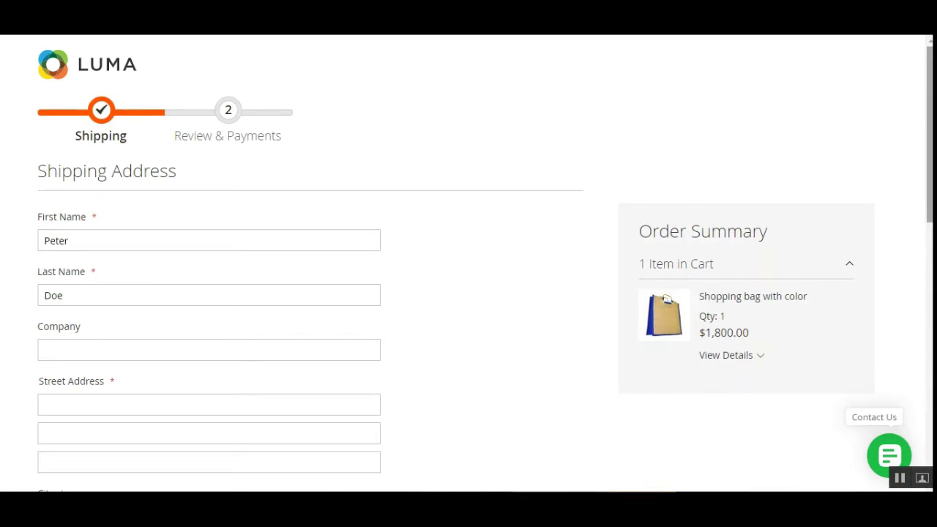
Complete the customer's shipping address and phone number, with the $0.00 Table Rate (Best Way) shipping method, and continue to payment.
scroll(469, 263, "down", 3)
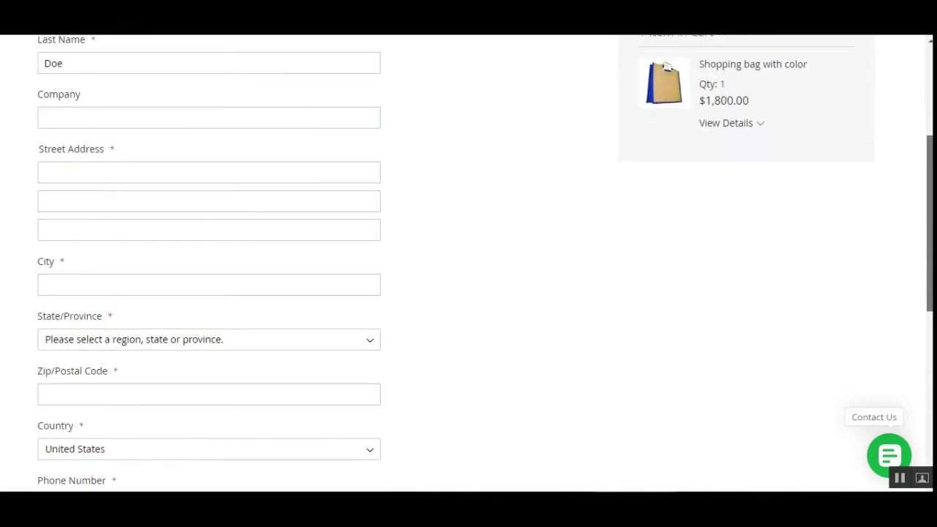
scroll(468, 263, "up", 2)
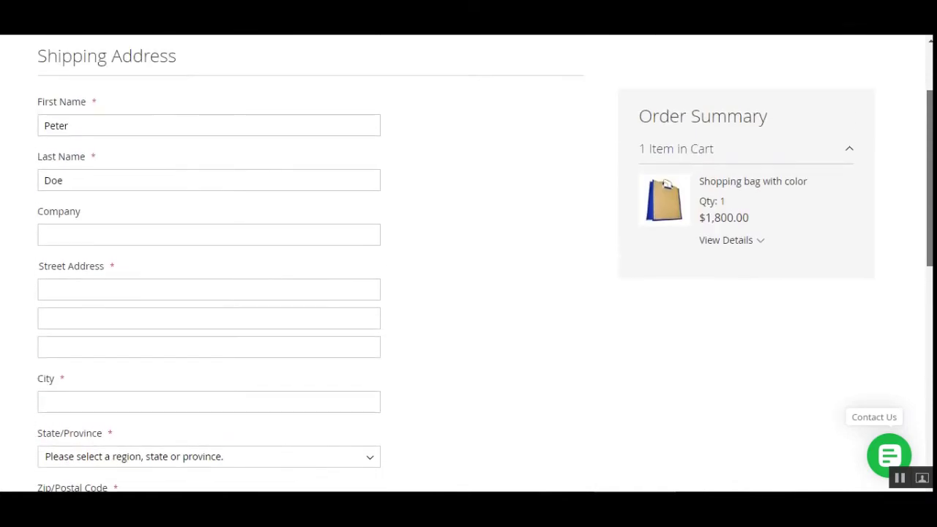
scroll(468, 264, "down", 1)
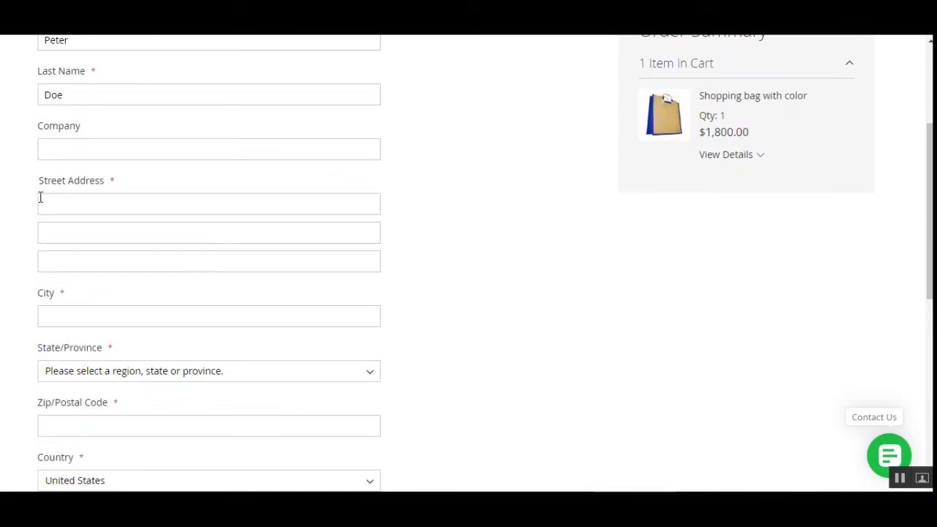
scroll(156, 360, "down", 2)
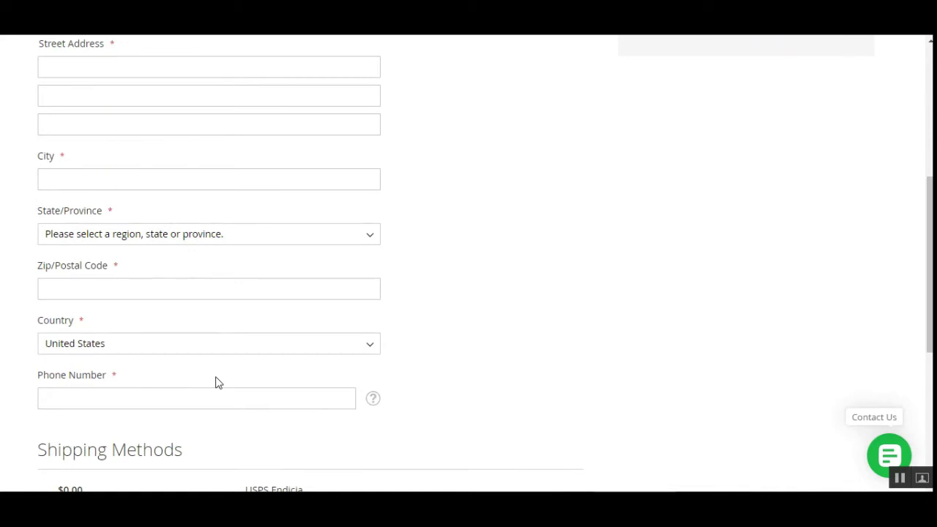
scroll(215, 382, "down", 2)
scroll(215, 382, "up", 6)
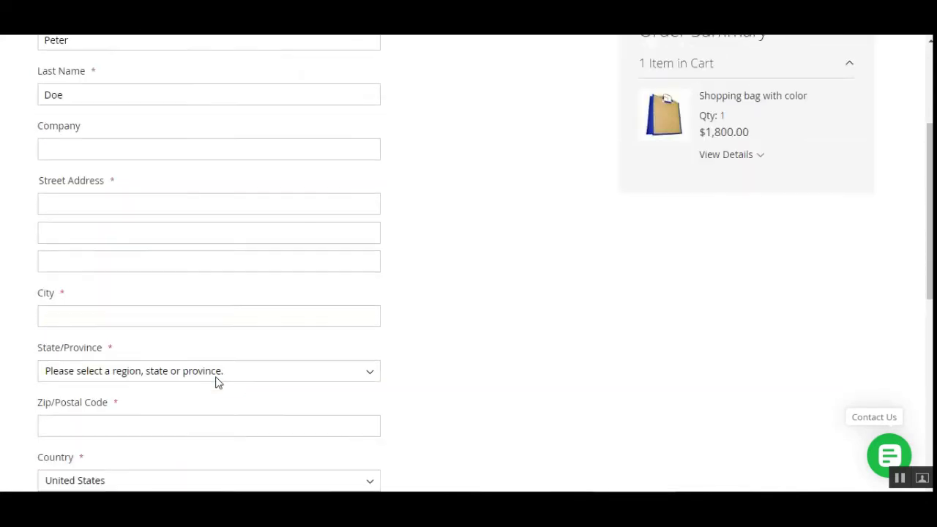
scroll(215, 382, "up", 1)
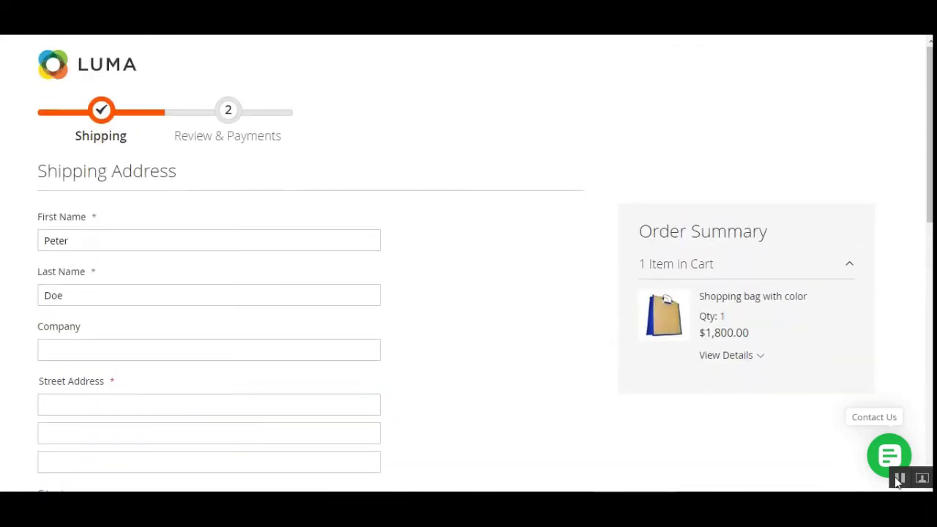
scroll(897, 485, "down", 5)
left_click_drag(928, 317, 855, 412)
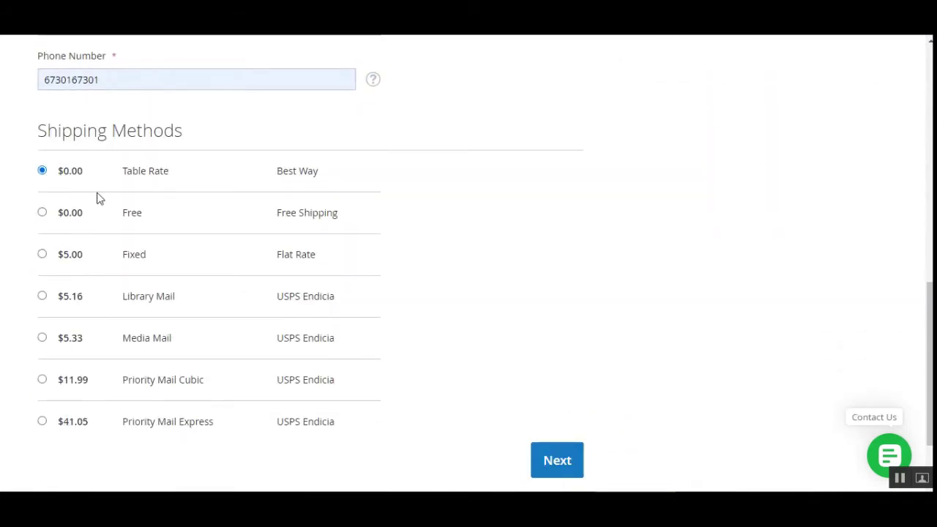
left_click(560, 469)
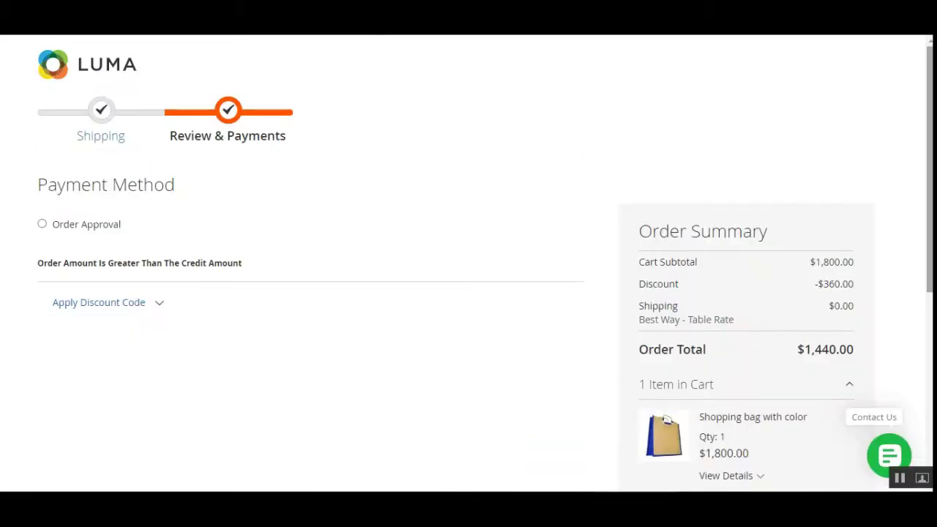
Review the available payment methods and select Order Approval for this order.
scroll(715, 148, "down", 2)
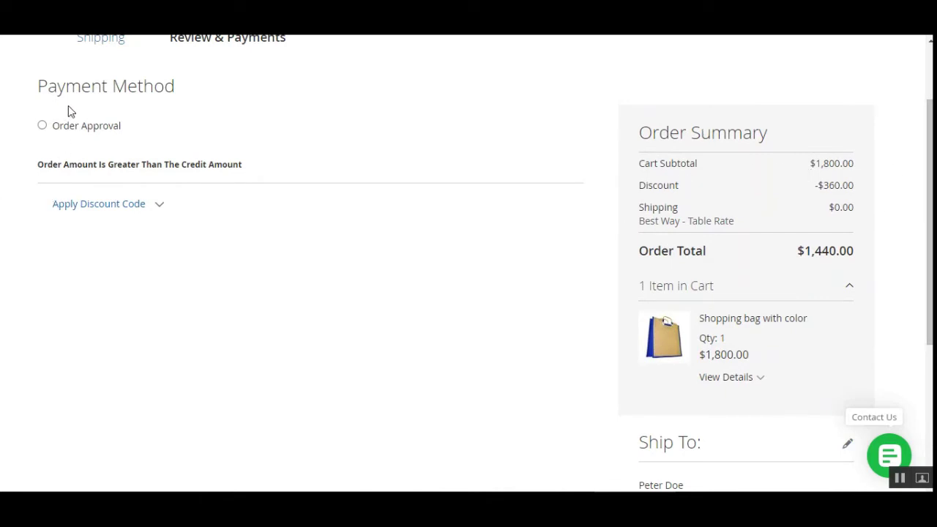
left_click_drag(70, 89, 166, 88)
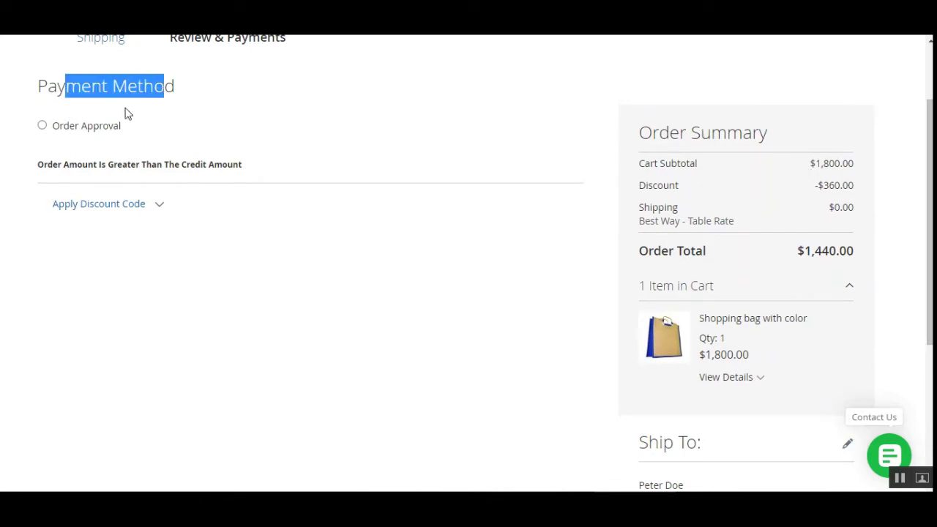
left_click(314, 76)
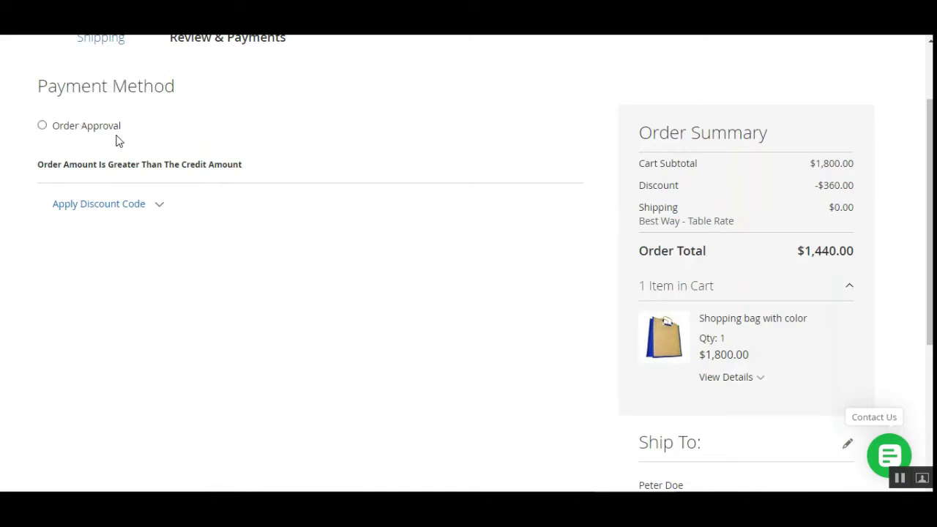
left_click(42, 127)
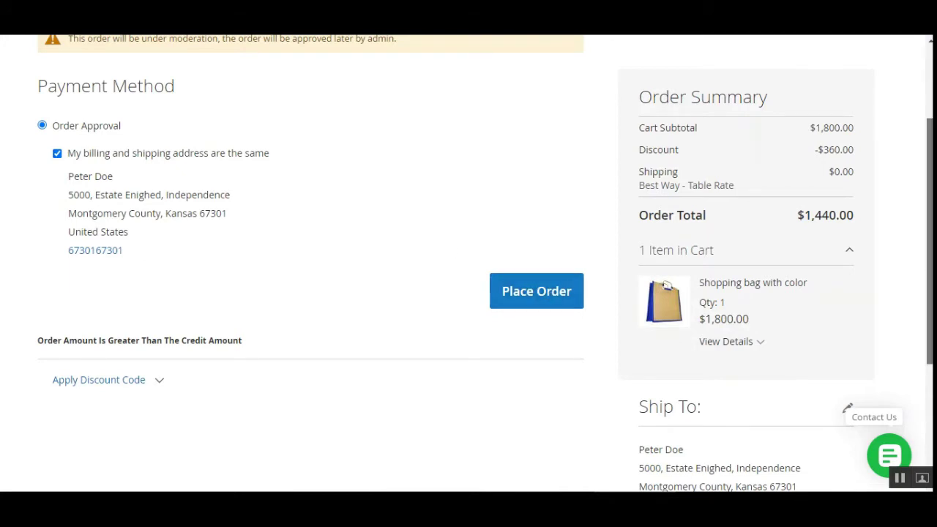
Read the moderation notice above the payment method and place the order.
scroll(100, 128, "up", 1)
left_click_drag(83, 103, 395, 98)
left_click(395, 98)
left_click_drag(238, 104, 441, 107)
left_click(372, 137)
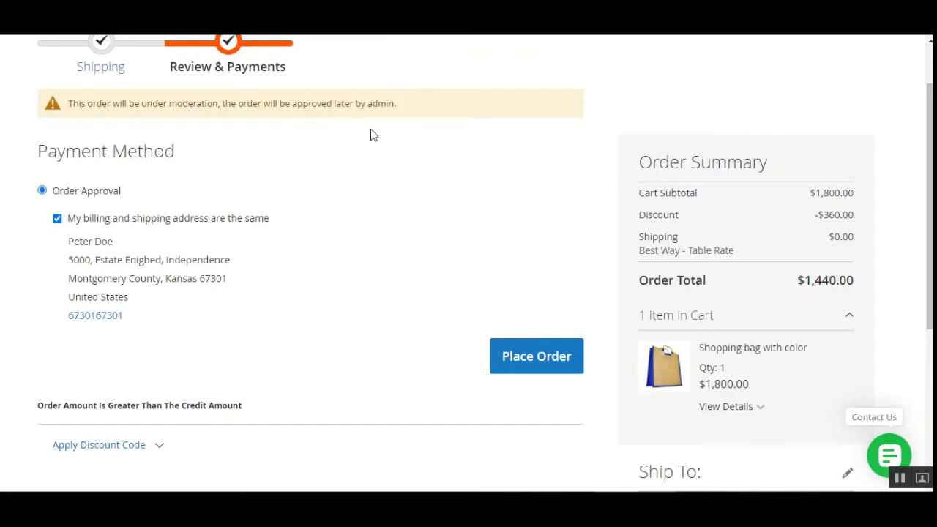
left_click(538, 359)
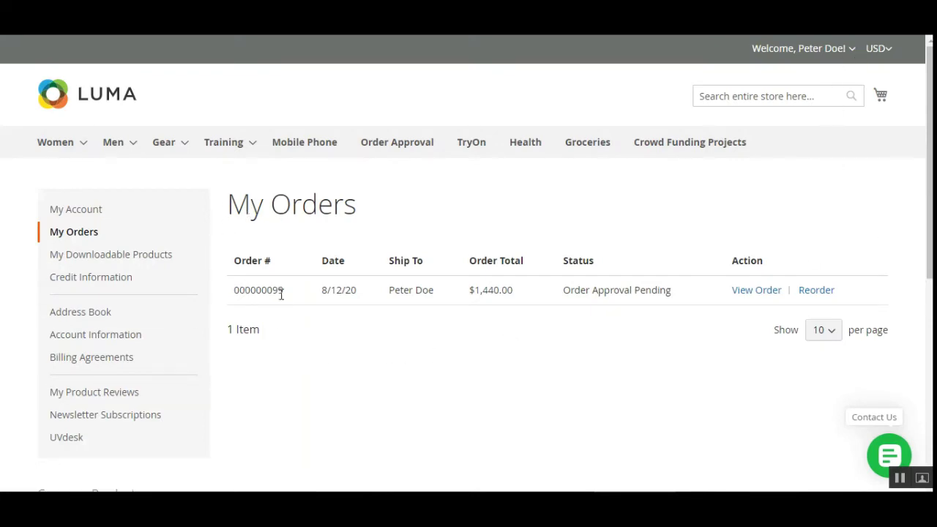
Check the new order's number and status in My Orders, and open its details.
left_click_drag(275, 290, 289, 294)
left_click_drag(563, 289, 669, 288)
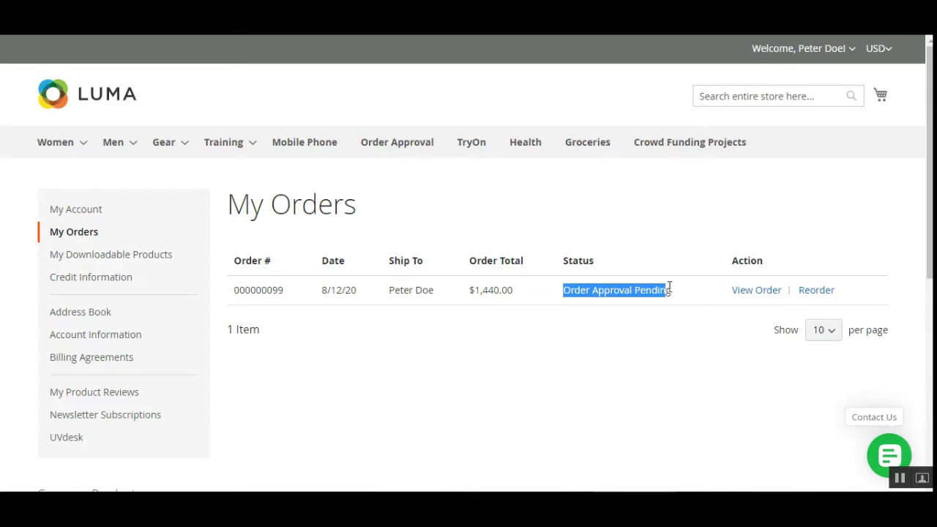
left_click(655, 329)
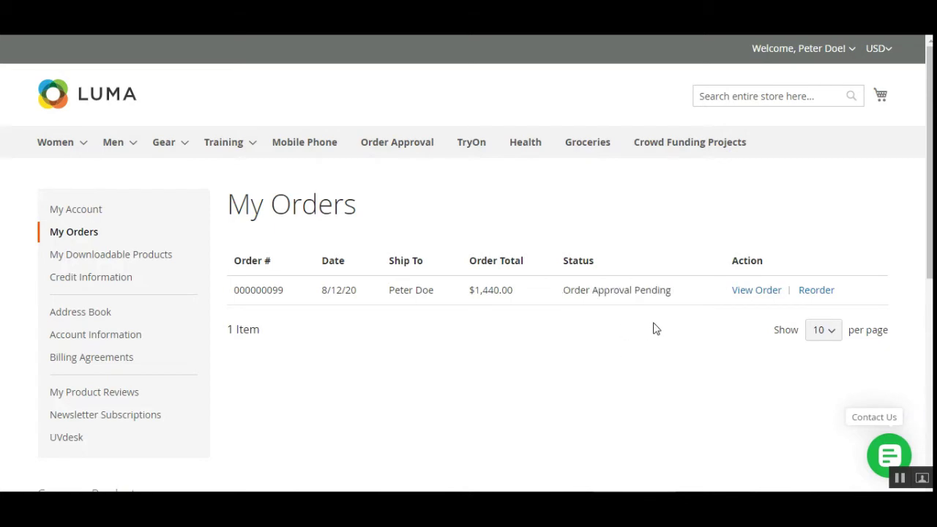
right_click(737, 290)
left_click(782, 306)
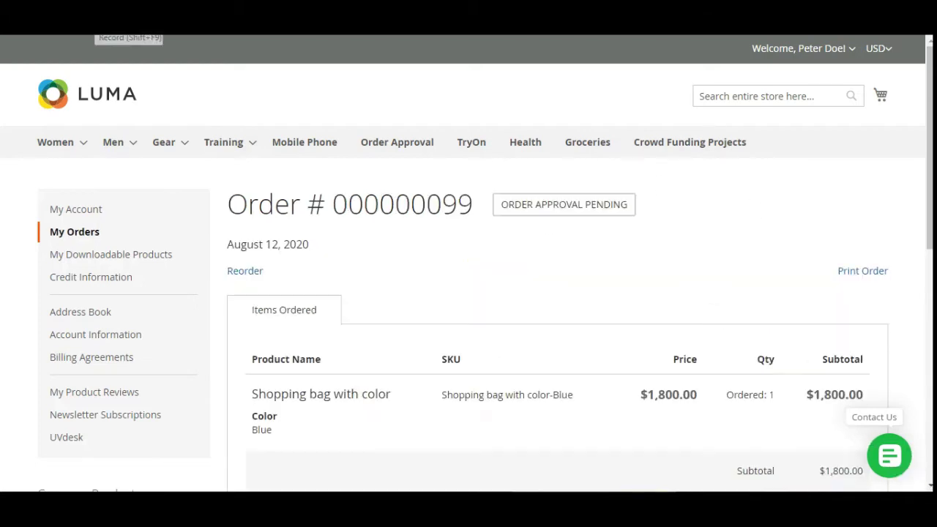
Examine the approval status, totals and payment method in the order's details.
scroll(468, 293, "down", 1)
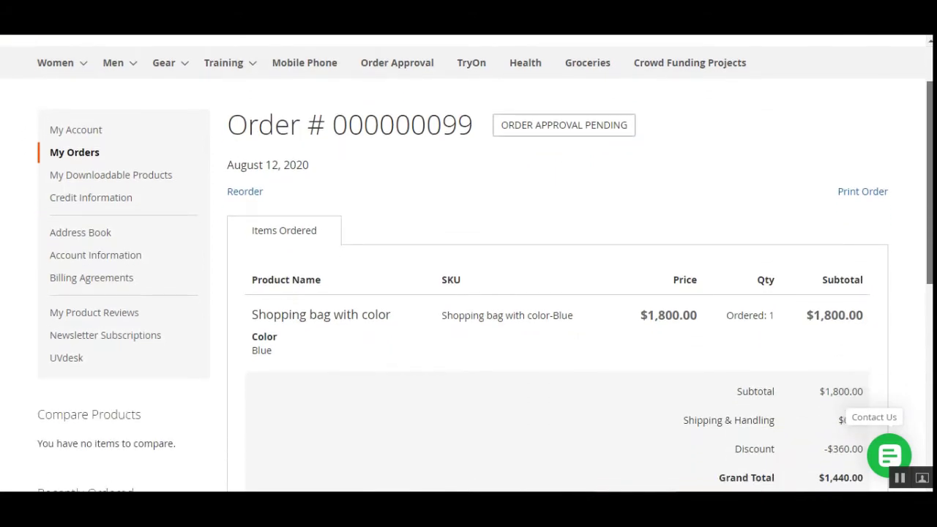
left_click_drag(502, 125, 644, 128)
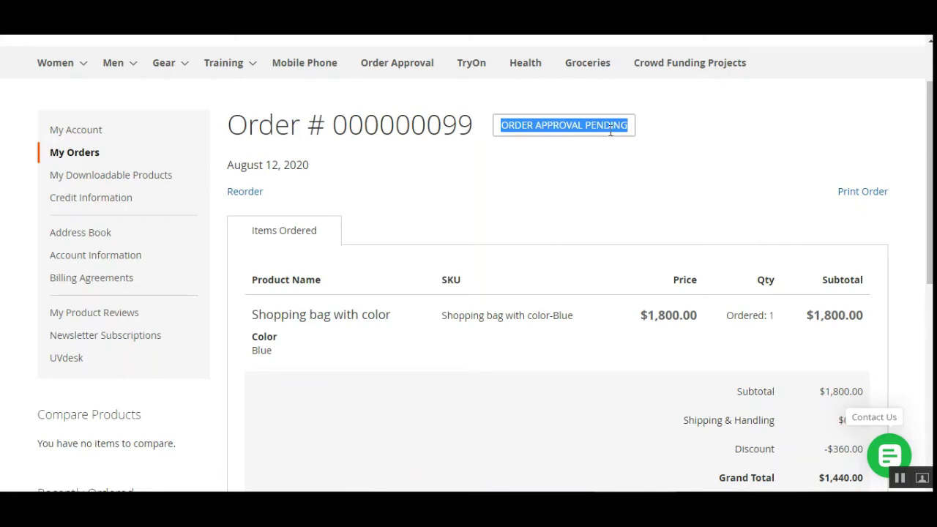
left_click(761, 129)
left_click_drag(928, 165, 926, 303)
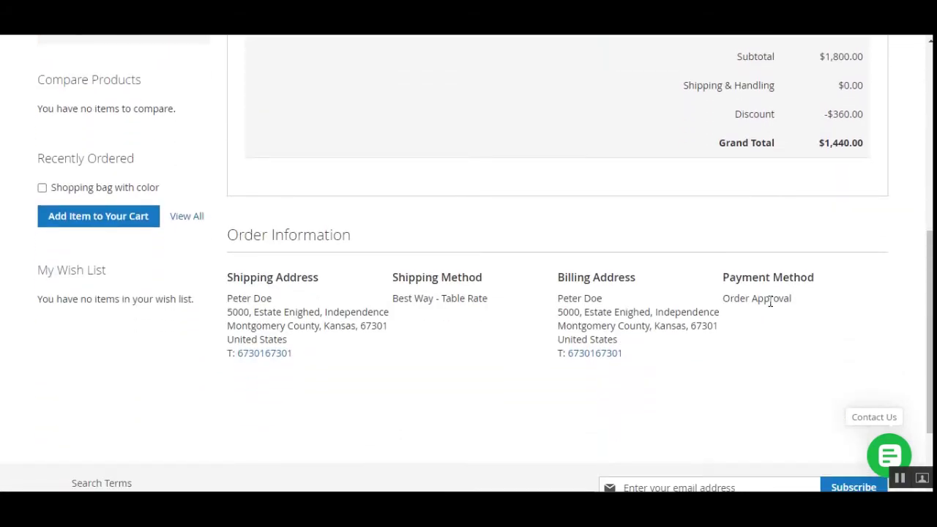
Recheck the order's payment method, ordered item and order number on the customer's order page.
left_click_drag(744, 299, 785, 299)
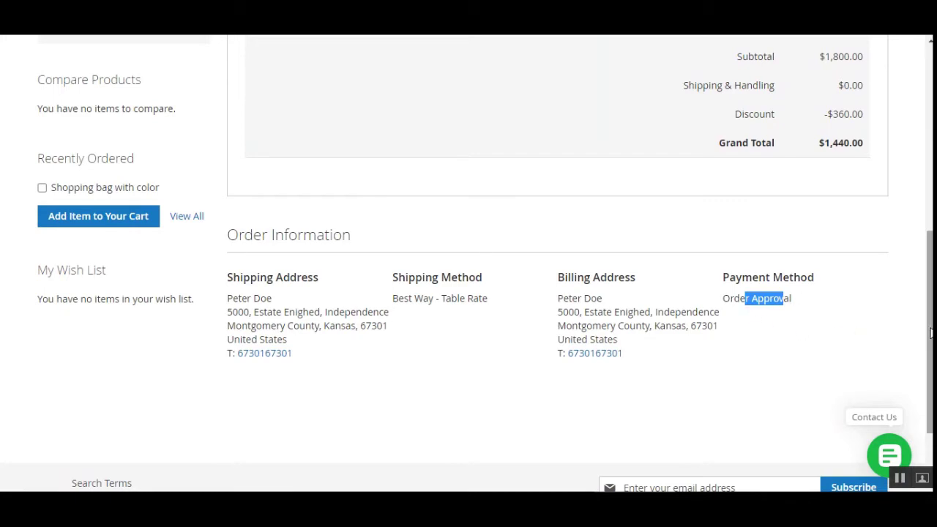
scroll(929, 329, "up", 3)
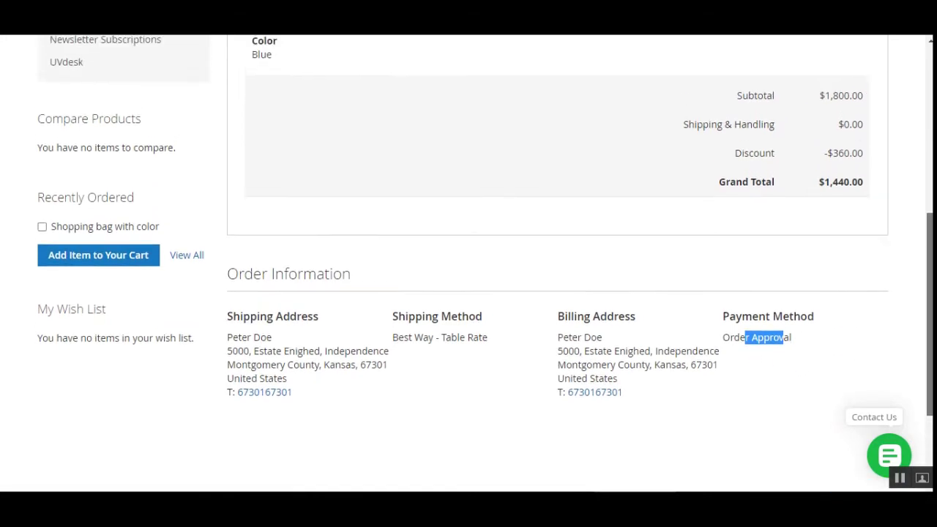
scroll(930, 329, "up", 2)
scroll(929, 329, "down", 1)
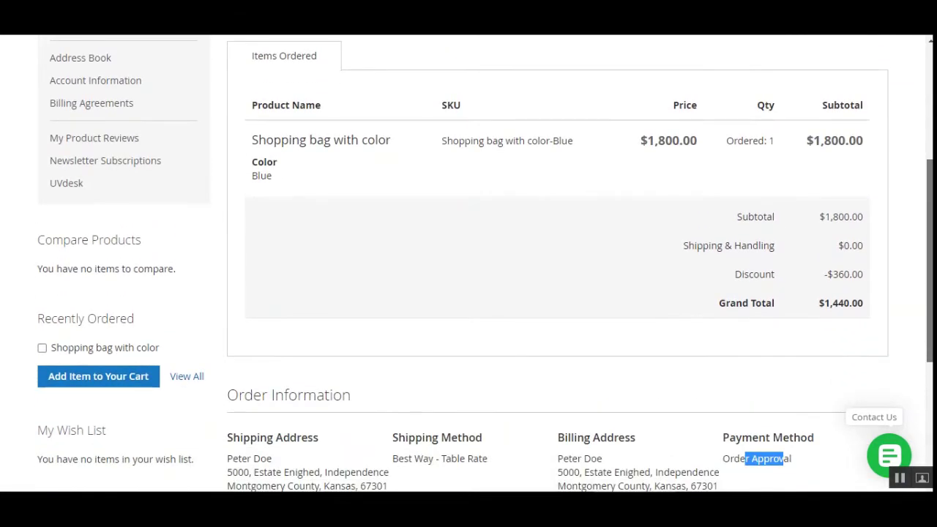
scroll(929, 330, "up", 7)
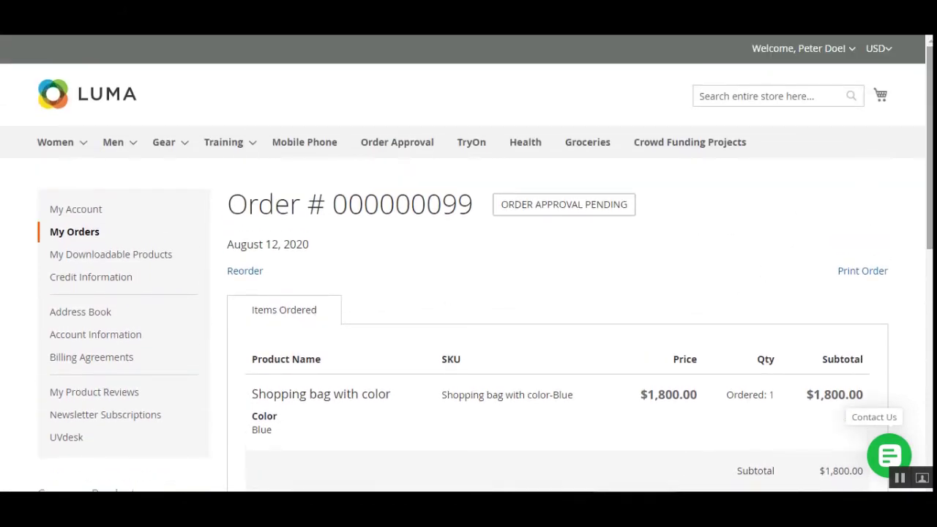
scroll(922, 188, "down", 2)
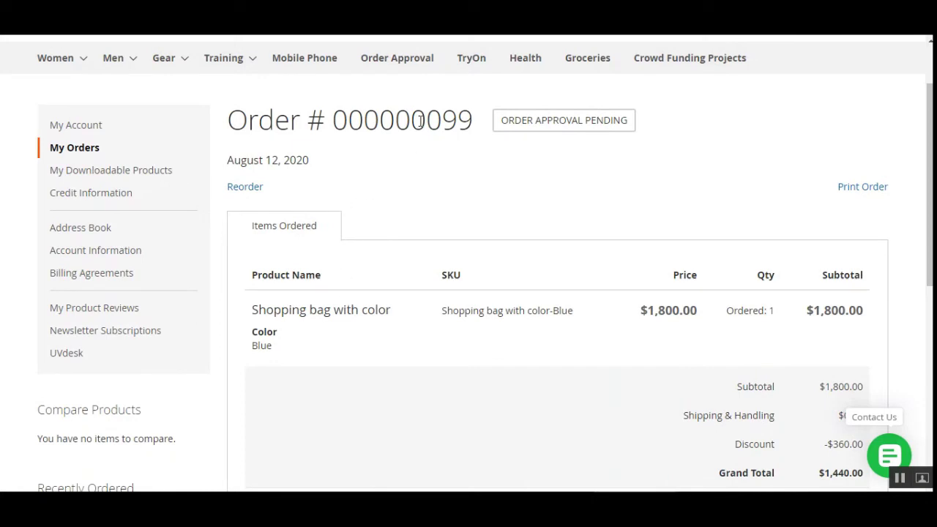
left_click_drag(445, 117, 476, 121)
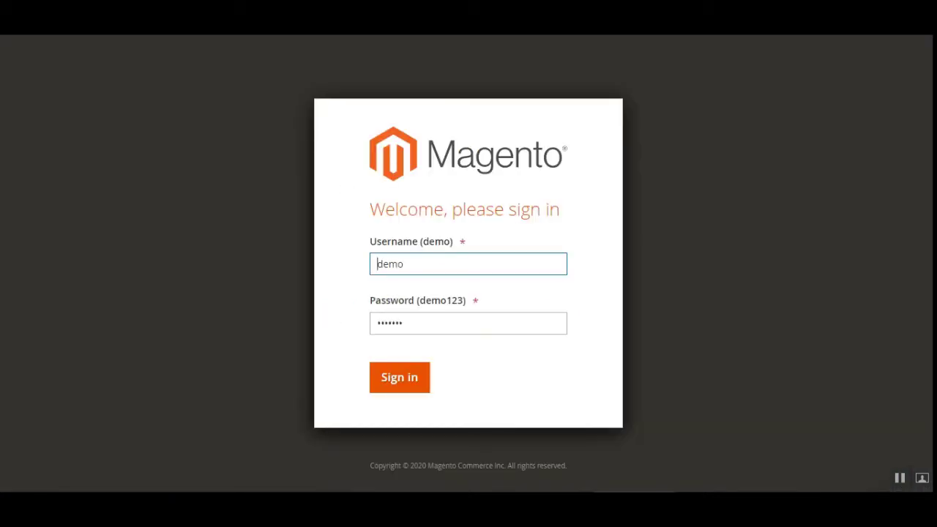
Switch to the Magento admin, sign in with the prefilled demo credentials and dismiss the incoming message.
left_click(476, 386)
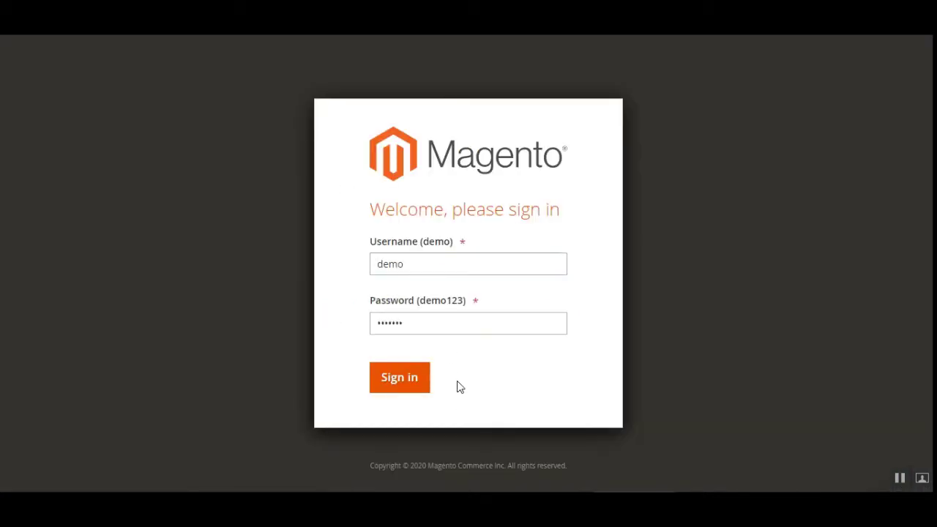
left_click(399, 381)
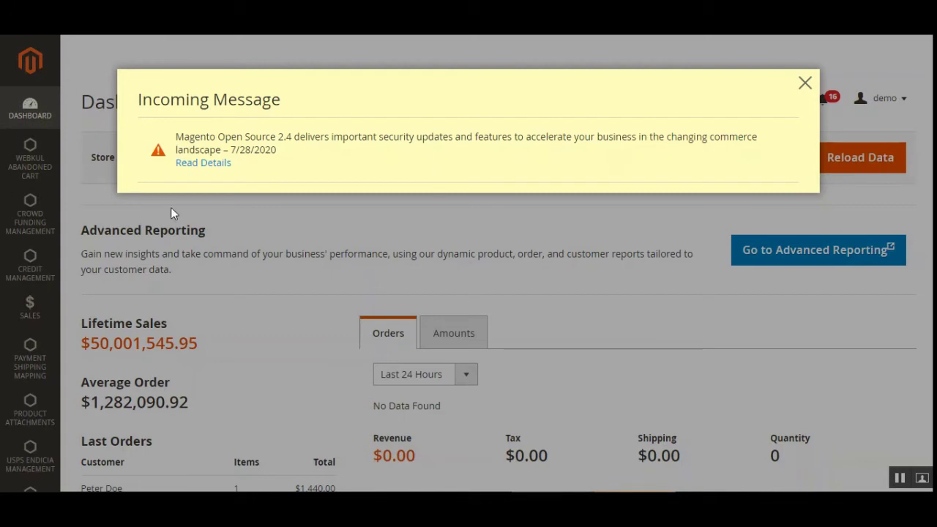
left_click(805, 84)
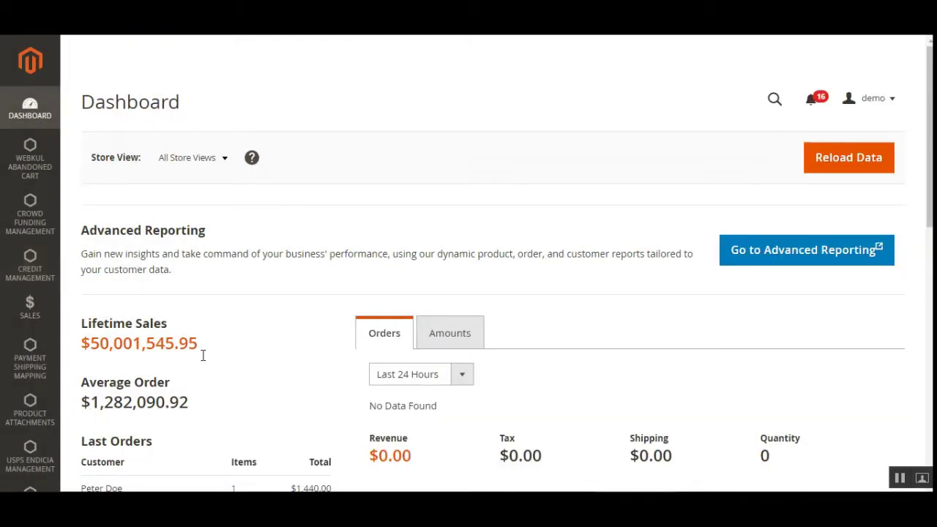
Open the list of pending orders for approval in the admin's Sales section.
left_click(30, 305)
left_click(103, 149)
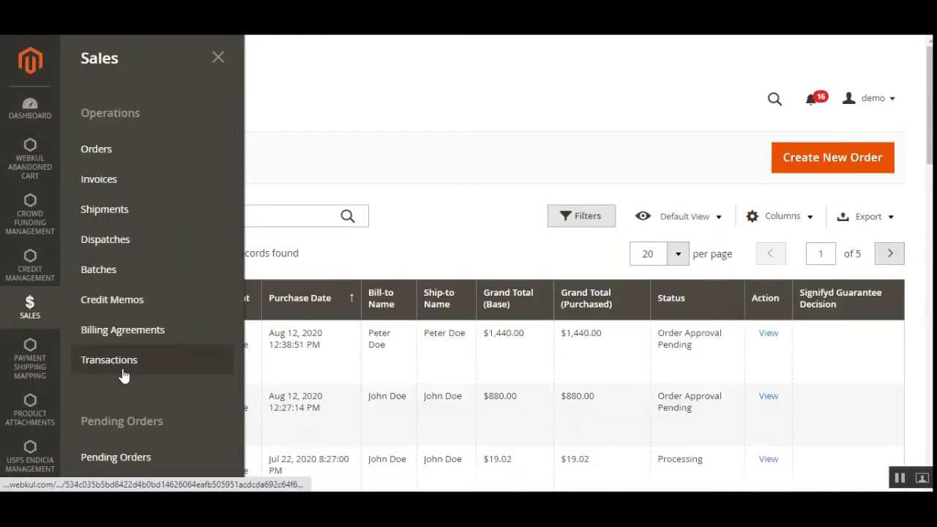
left_click(153, 461)
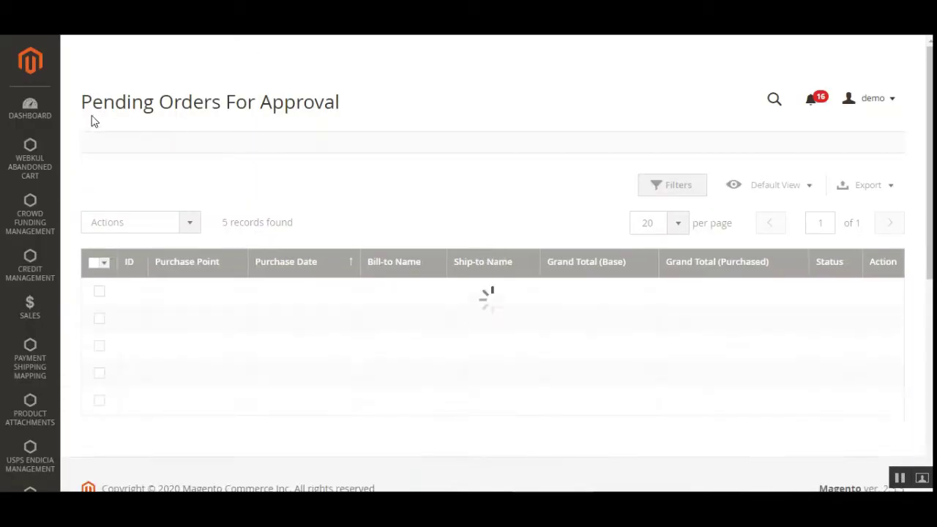
left_click_drag(91, 102, 273, 102)
left_click(353, 118)
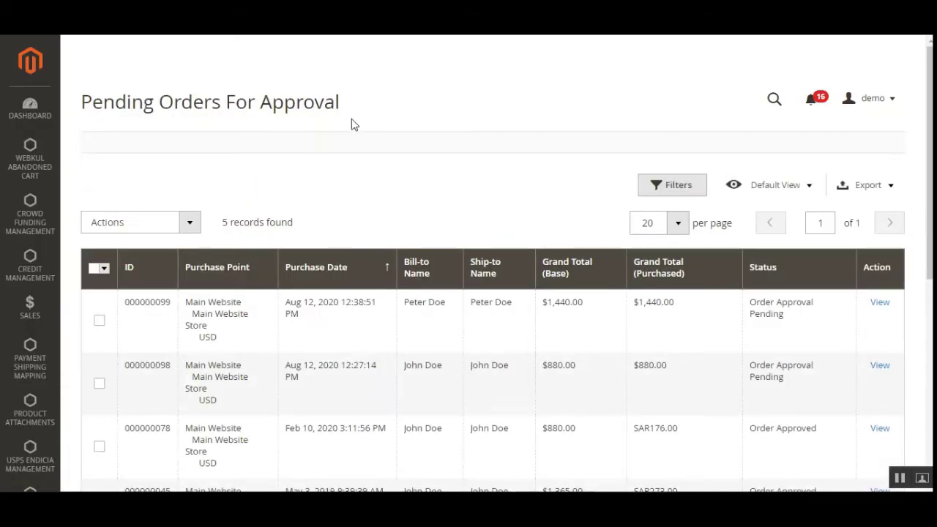
Find the newest order in the pending list, refresh the list and open that order's details in a new tab.
scroll(354, 121, "down", 1)
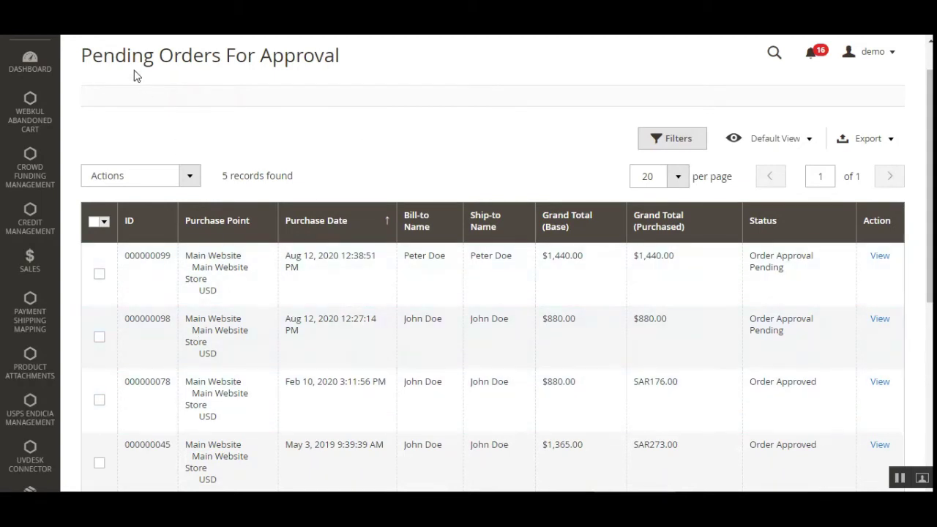
scroll(389, 265, "down", 2)
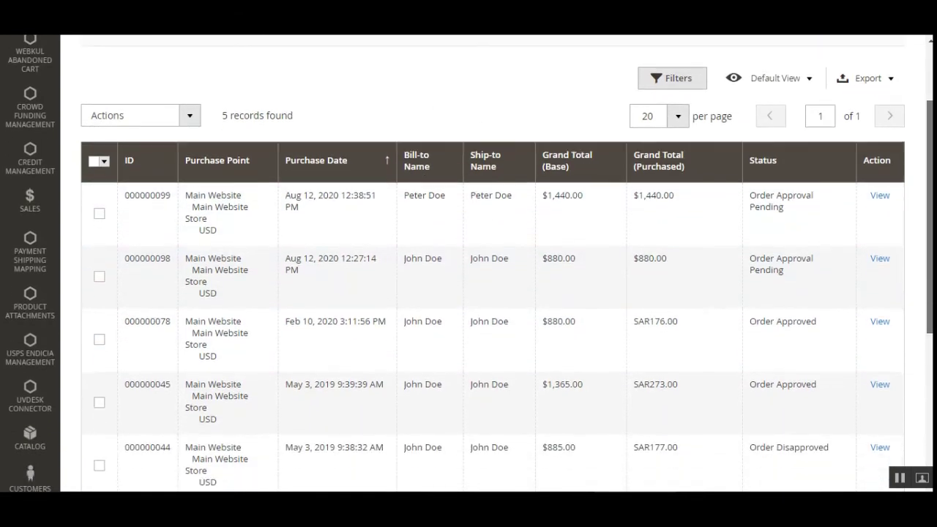
left_click_drag(145, 194, 171, 196)
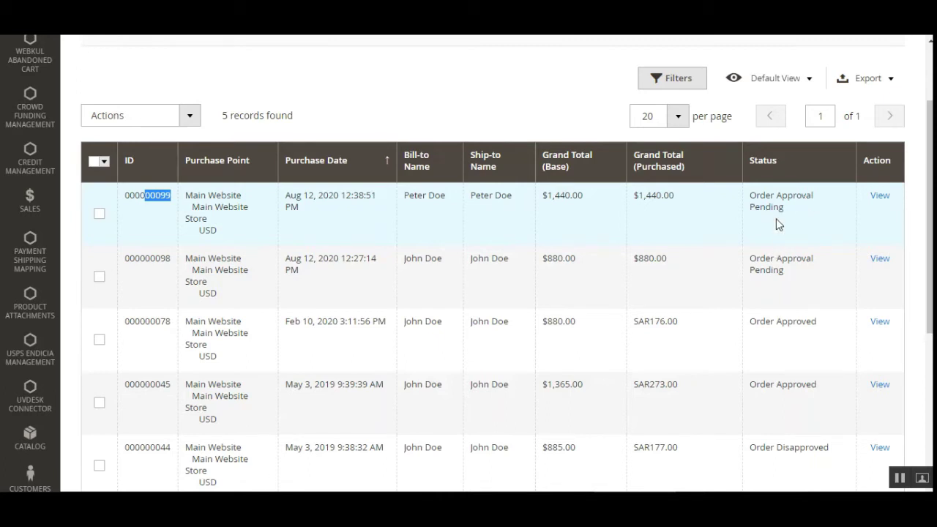
key("F5")
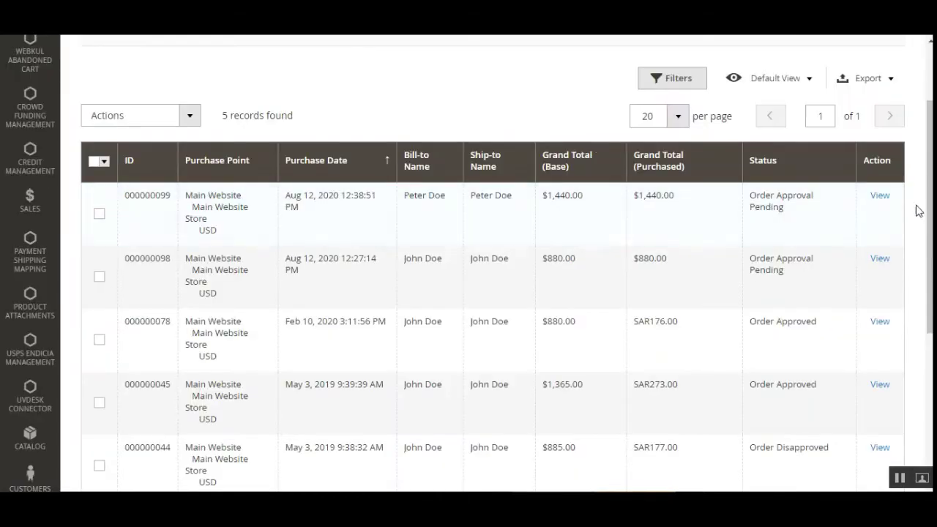
right_click(883, 198)
left_click(860, 207)
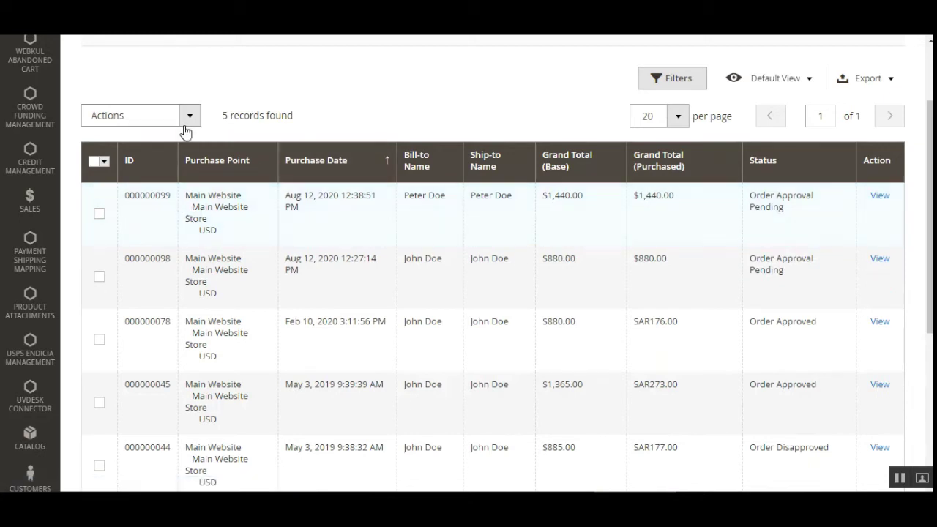
Select the newest pending order, review the orders' statuses and open the available approval actions.
left_click(100, 215)
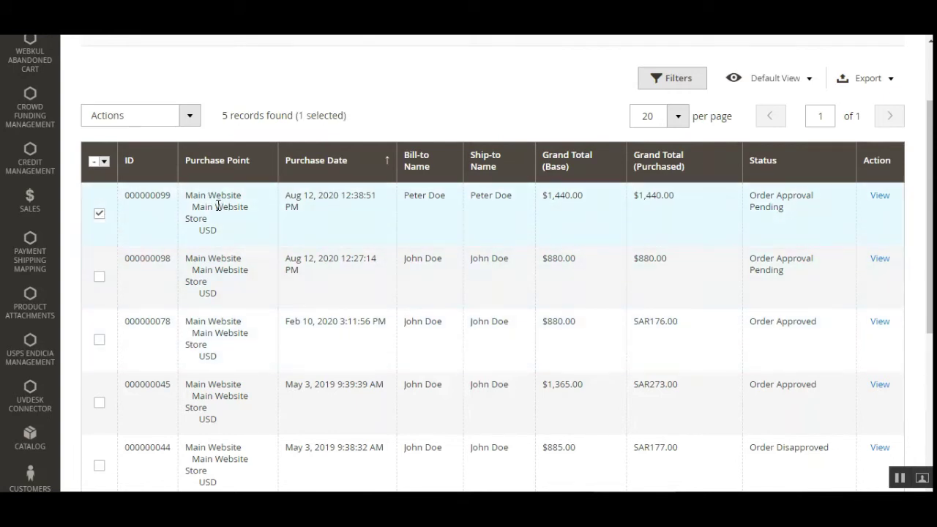
left_click(190, 116)
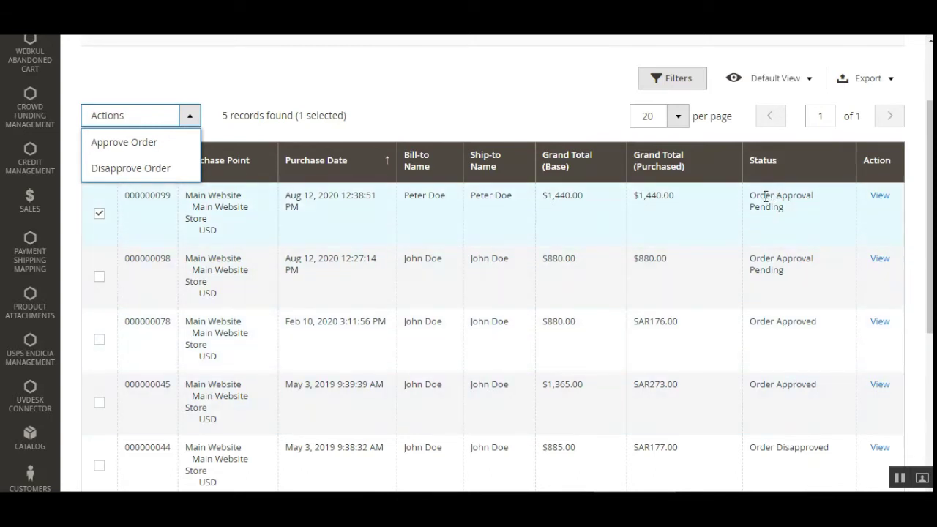
left_click_drag(755, 196, 775, 213)
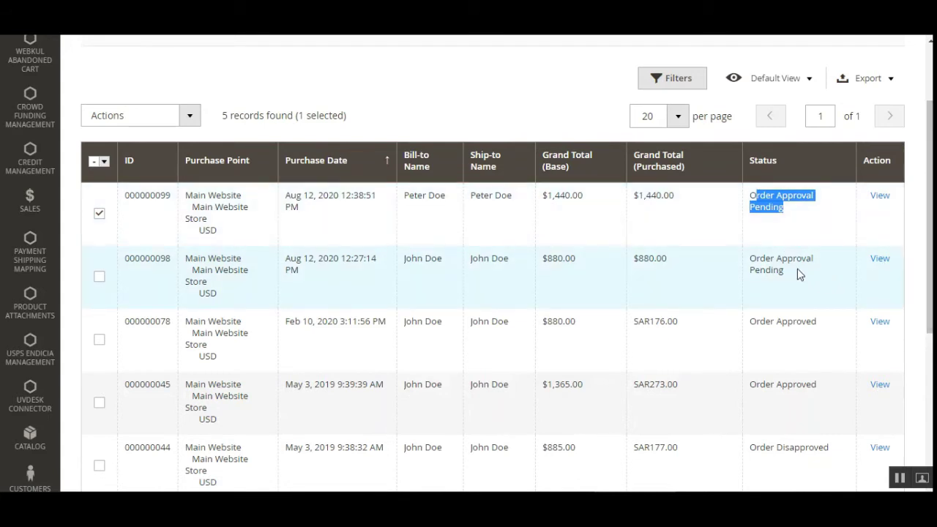
scroll(788, 271, "down", 1)
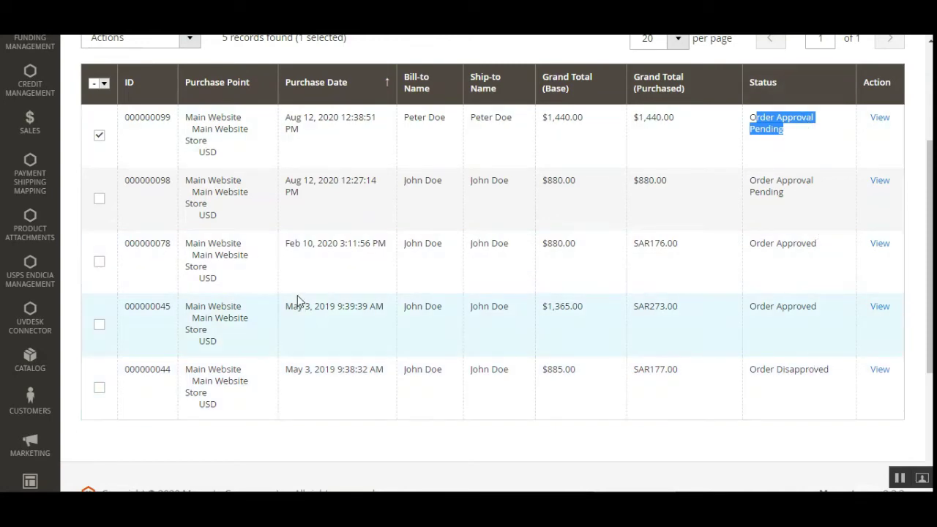
scroll(468, 264, "up", 3)
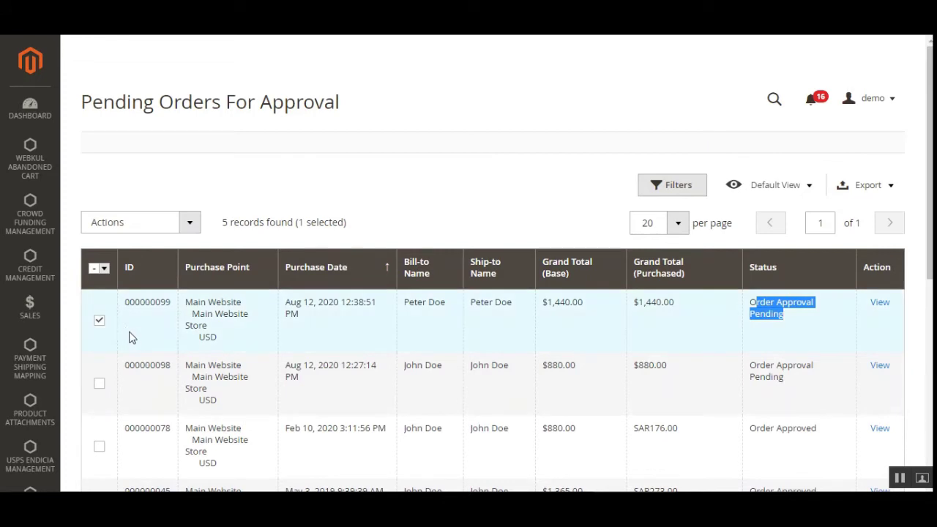
left_click(176, 227)
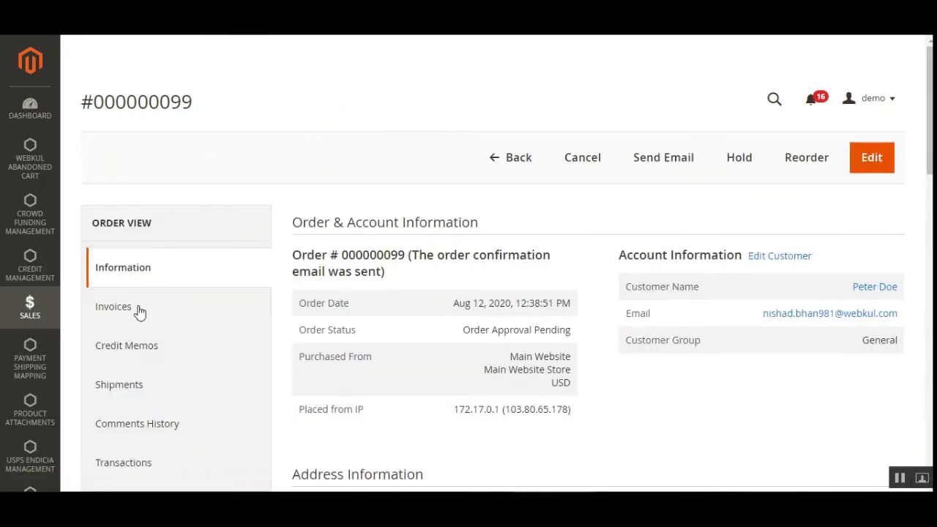
Examine the order number, payment information and ordered item in the admin's order view.
left_click_drag(148, 102, 209, 99)
left_click(307, 119)
scroll(929, 110, "down", 3)
scroll(929, 169, "down", 10)
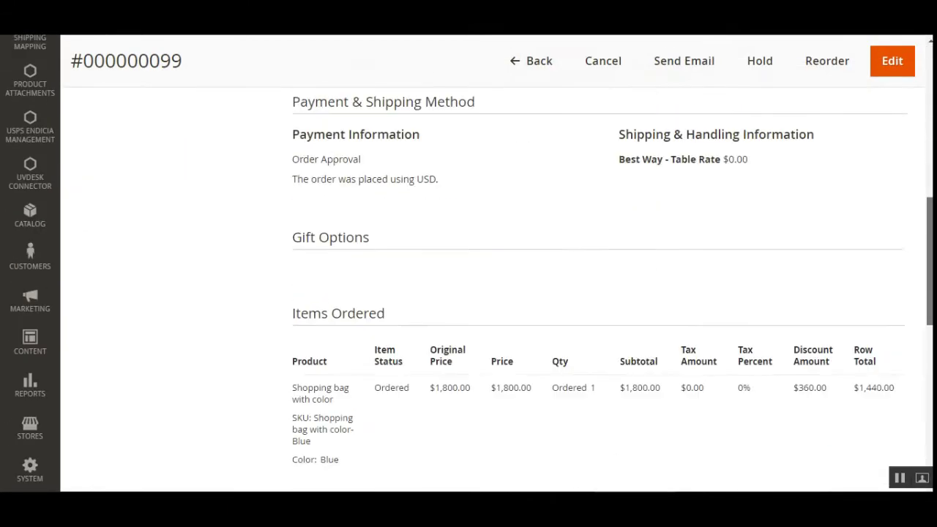
scroll(930, 271, "up", 6)
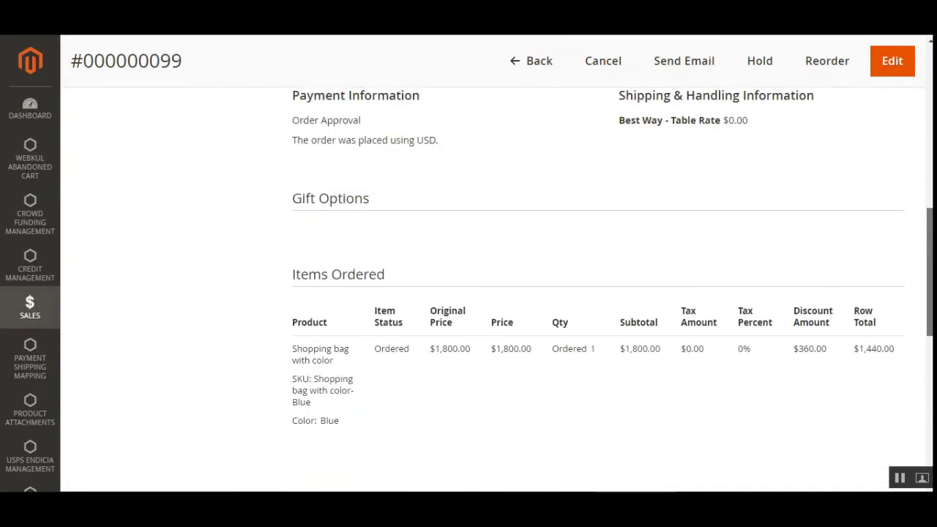
Approve the selected order in the pending orders list and check its updated status.
scroll(930, 271, "up", 8)
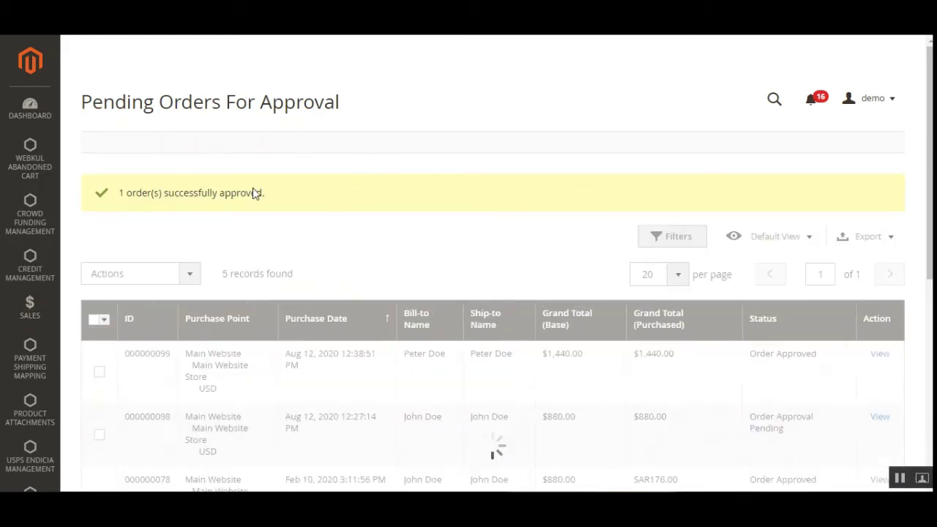
left_click_drag(169, 198, 256, 194)
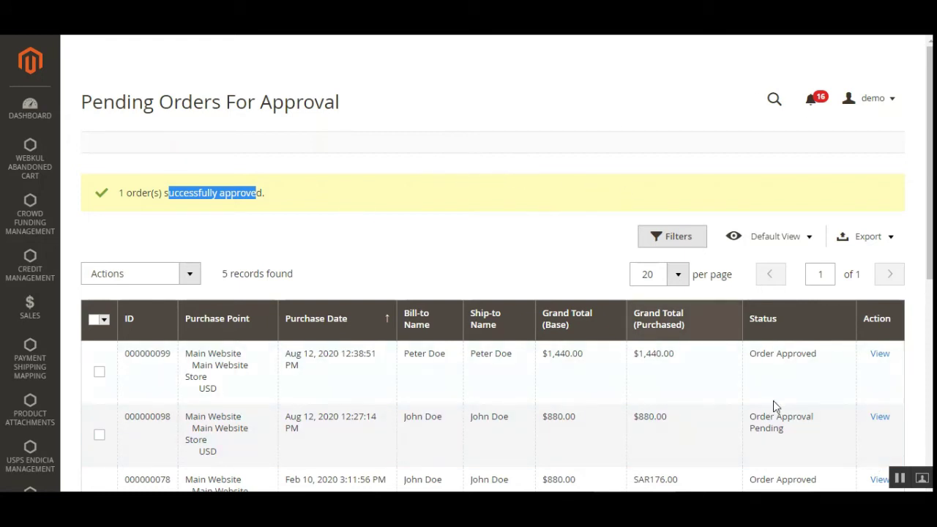
left_click(605, 429)
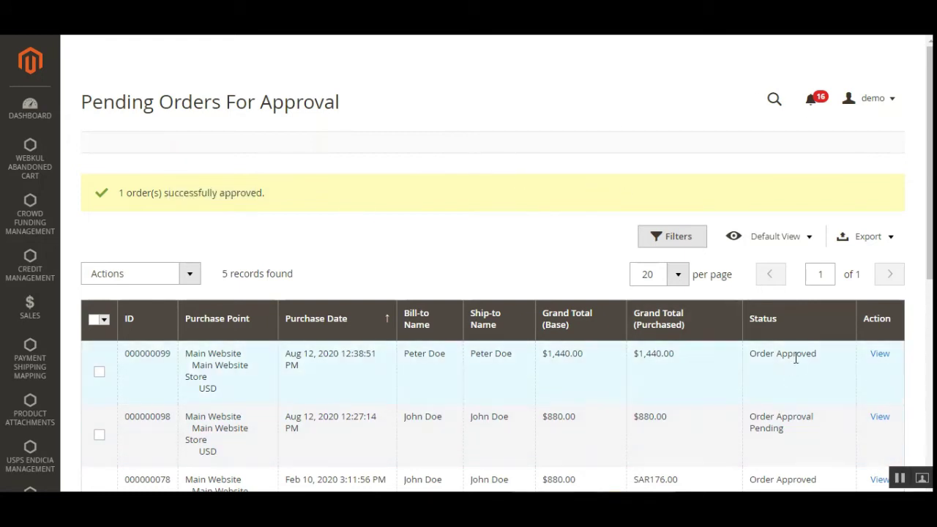
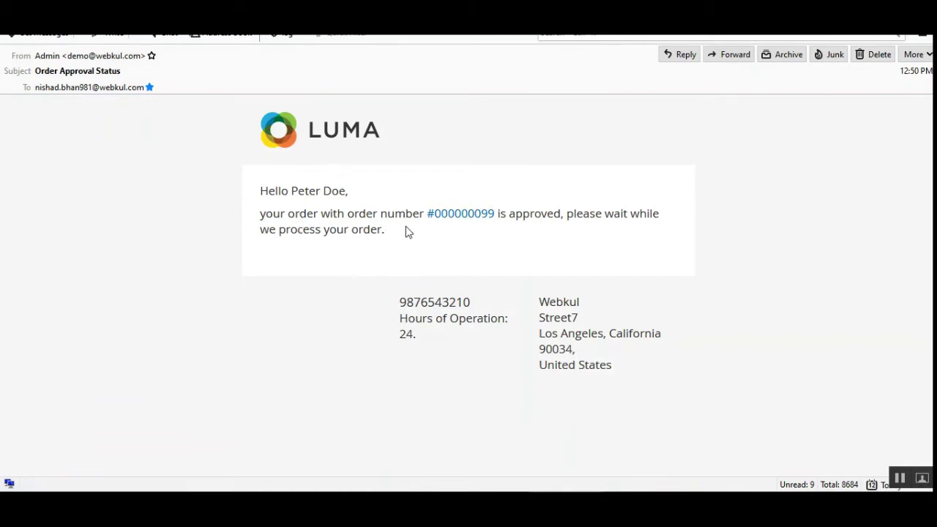
Switch to the mail client and read the approval and moderation emails sent to the customer.
double_click(548, 213)
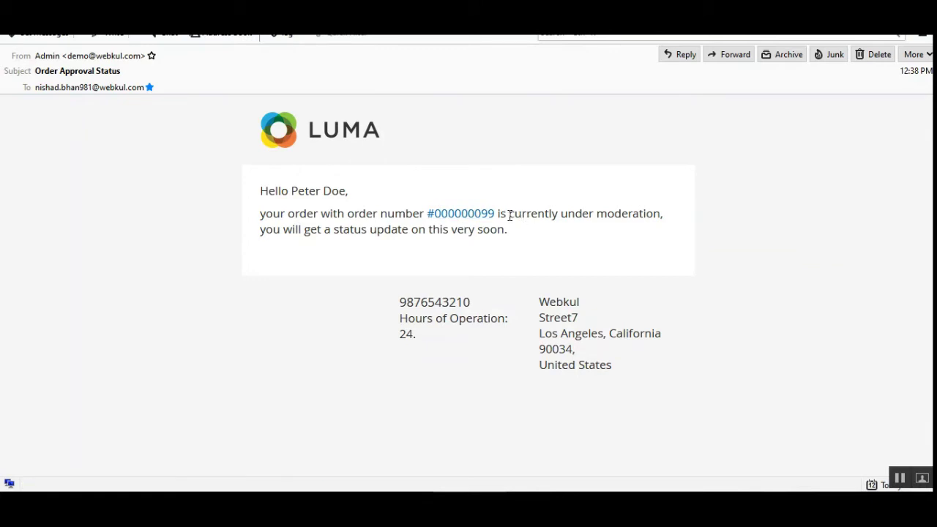
left_click_drag(510, 215, 661, 213)
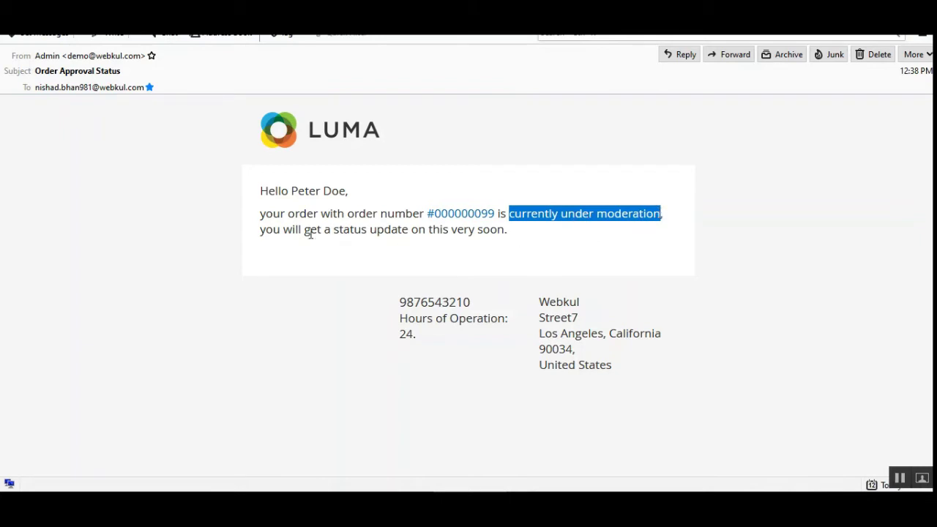
left_click_drag(310, 234, 432, 231)
left_click(499, 230)
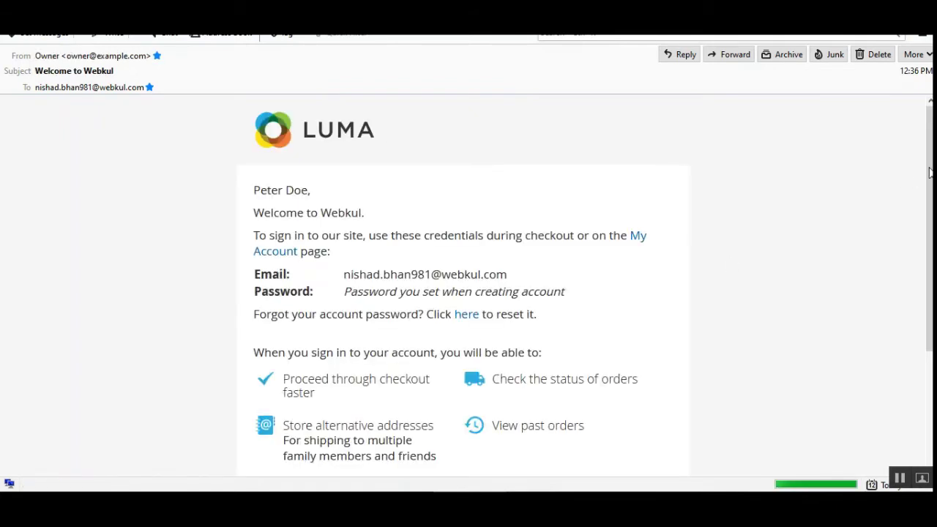
Look over the Welcome to Webkul email, reread the order approval email and return to the customer's order page.
scroll(469, 285, "down", 2)
scroll(468, 286, "up", 2)
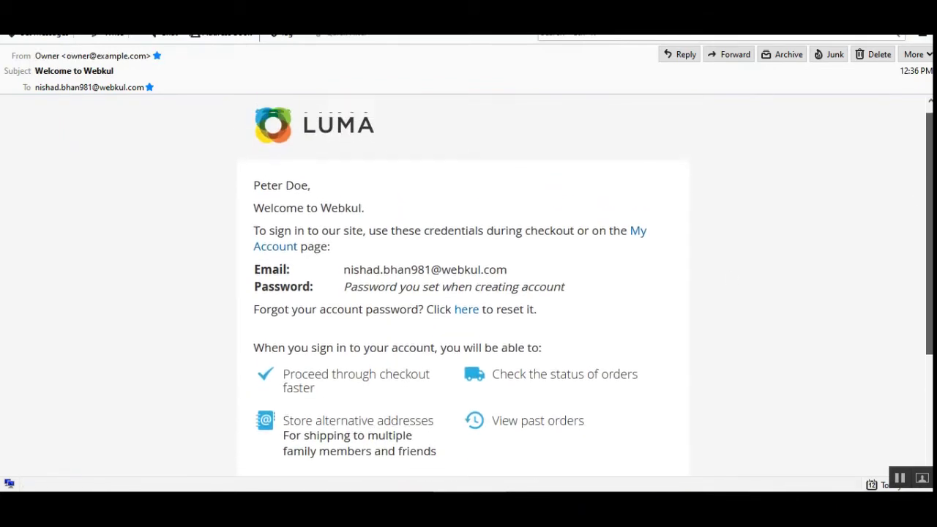
scroll(432, 176, "down", 1)
scroll(432, 176, "up", 1)
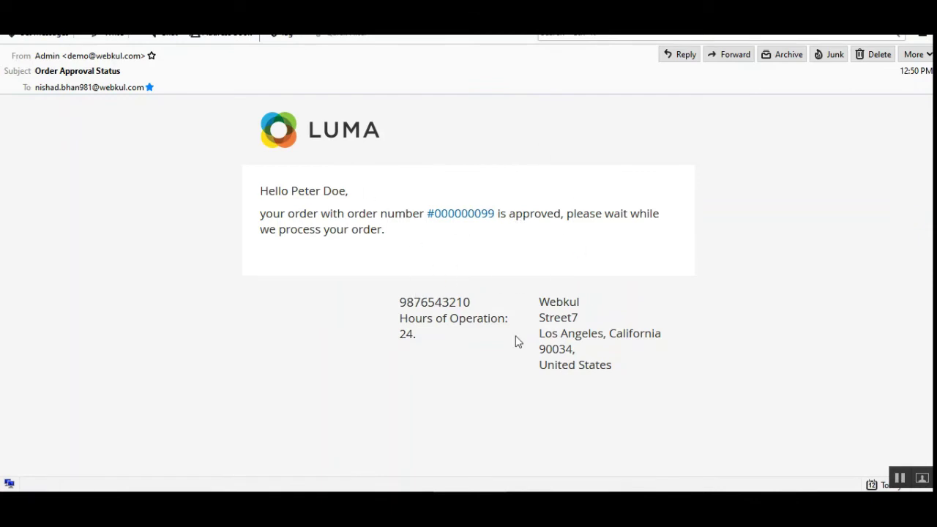
double_click(549, 213)
left_click(544, 271)
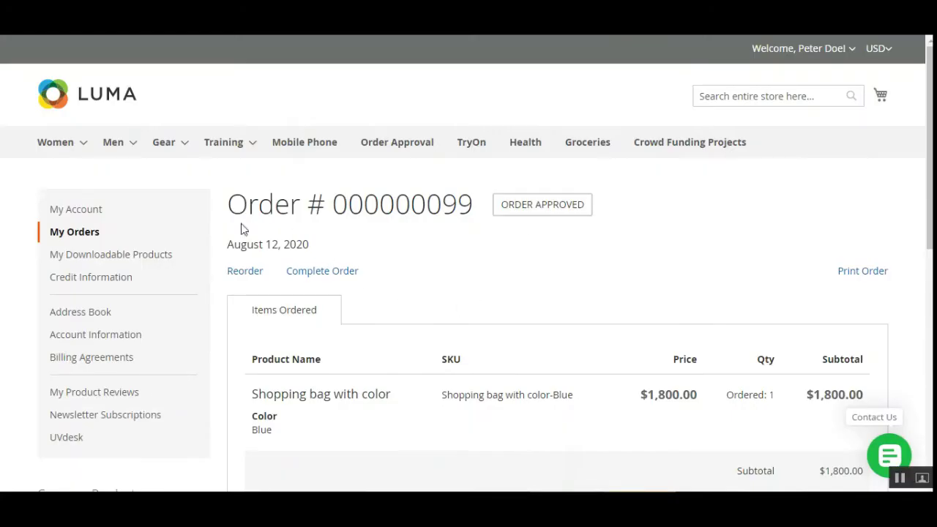
Check the approved order's number on the customer's order page and open its Complete Order link in a new tab.
left_click_drag(249, 209, 457, 206)
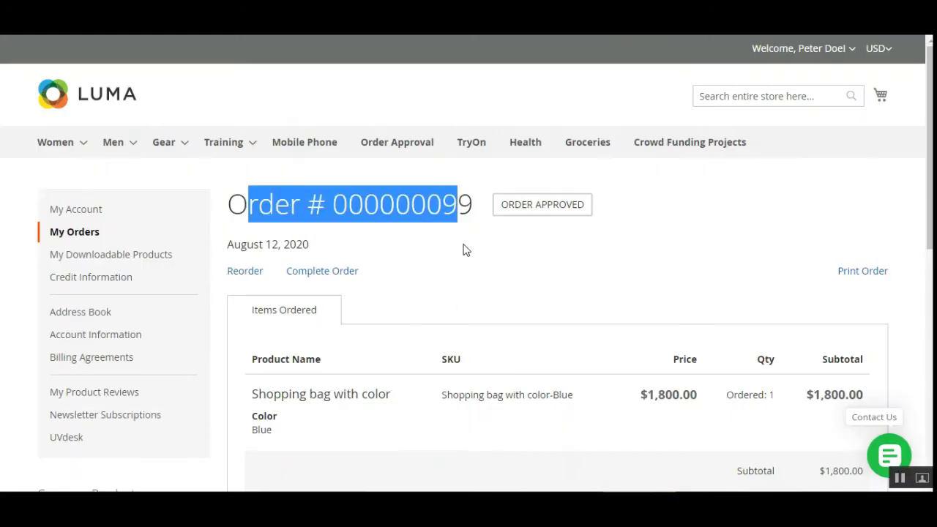
left_click(463, 250)
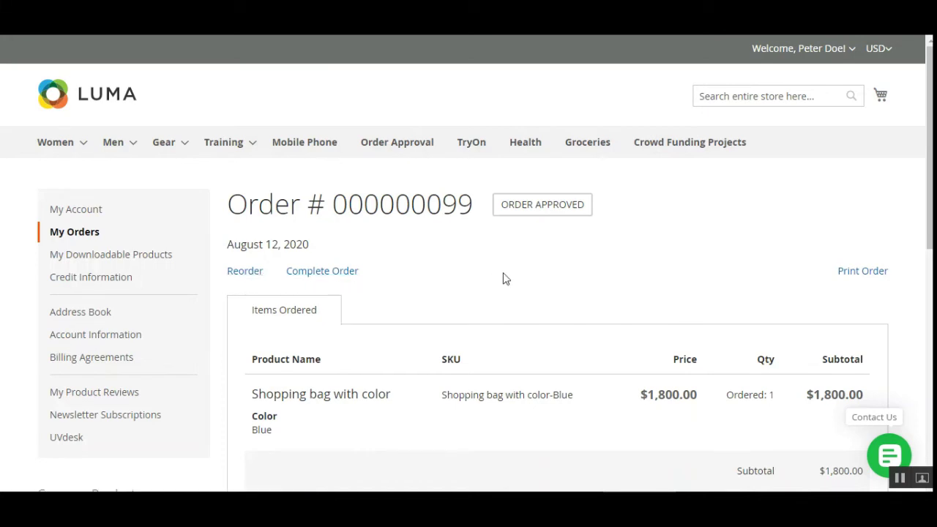
left_click_drag(928, 153, 929, 205)
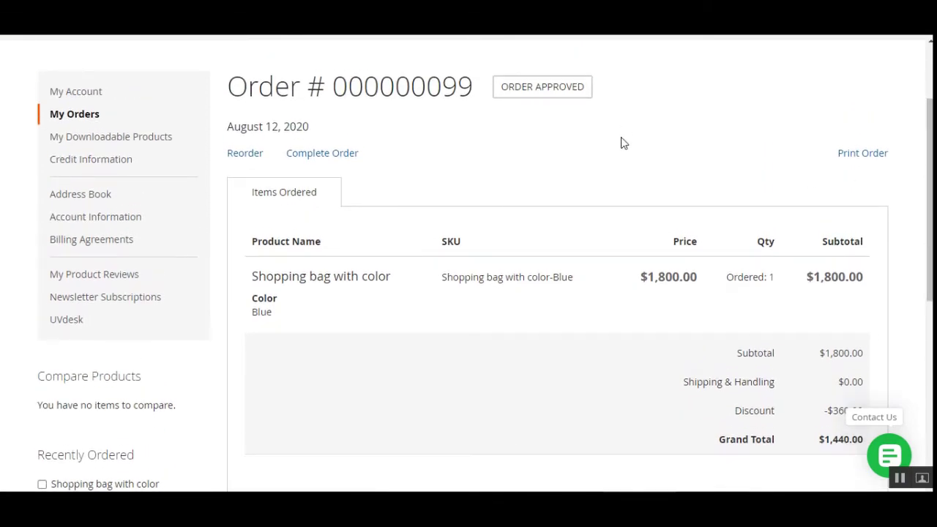
right_click(328, 160)
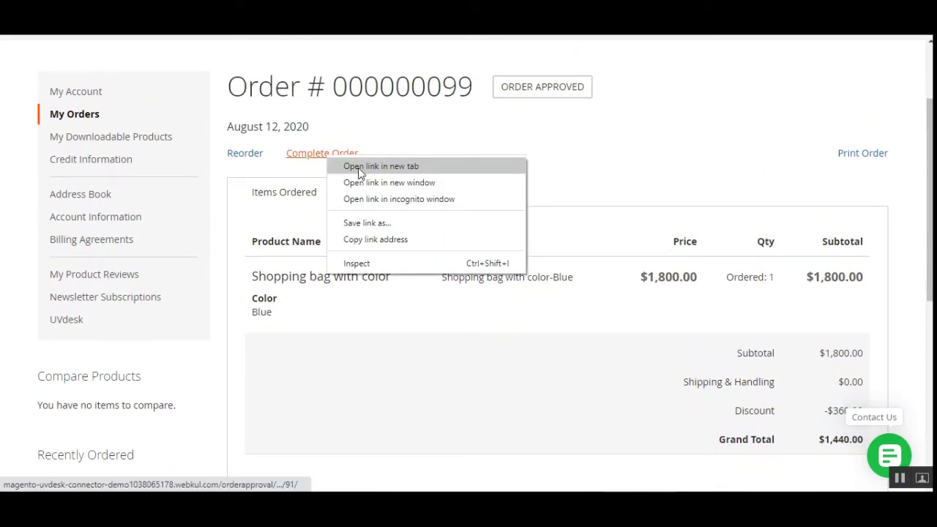
left_click(359, 167)
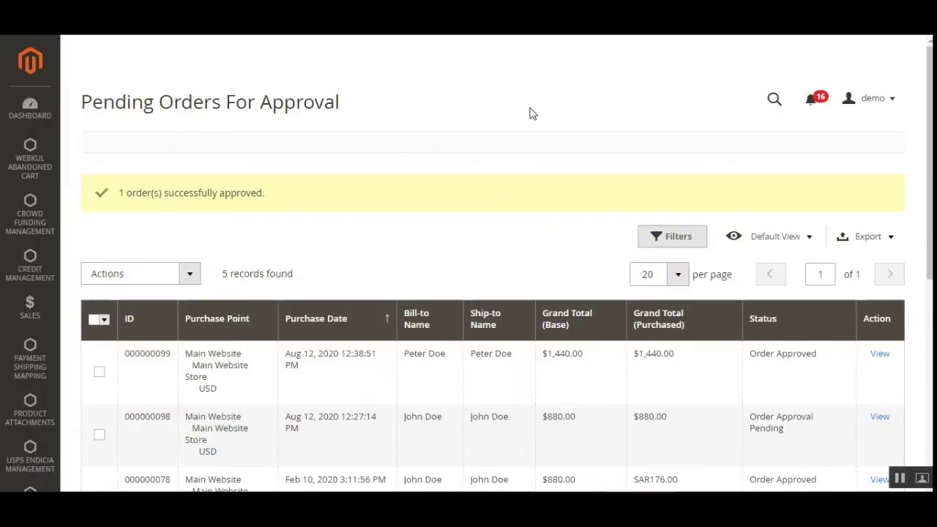
scroll(469, 292, "down", 1)
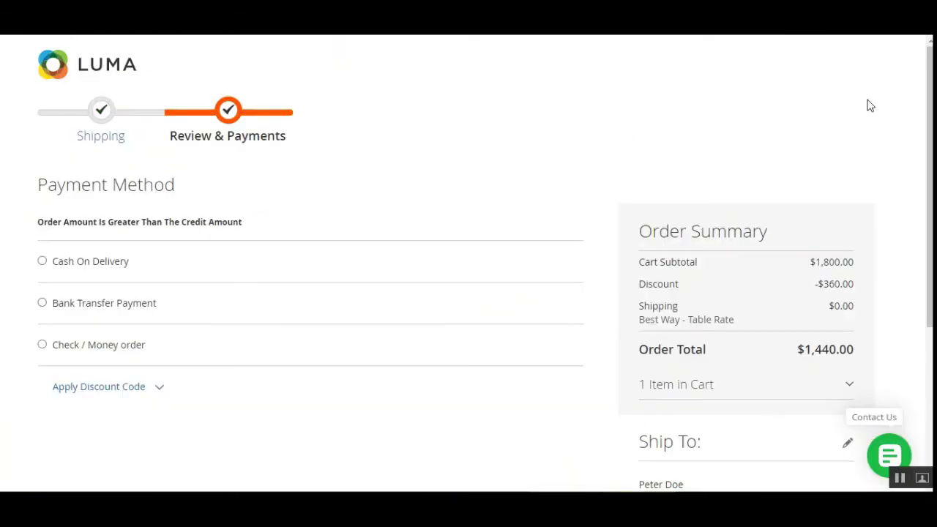
Review the checkout's order summary, choose Check / Money order as the payment method and place the order.
left_click_drag(930, 123, 932, 224)
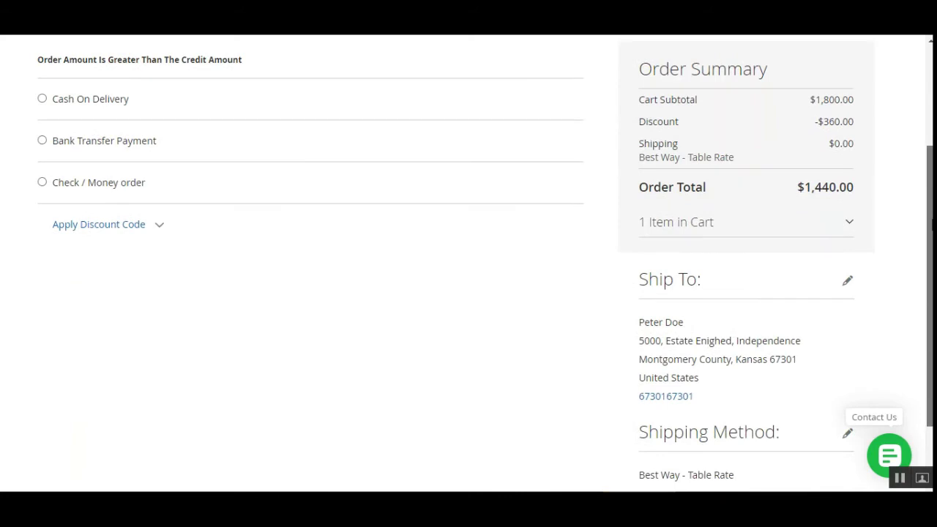
scroll(932, 223, "up", 3)
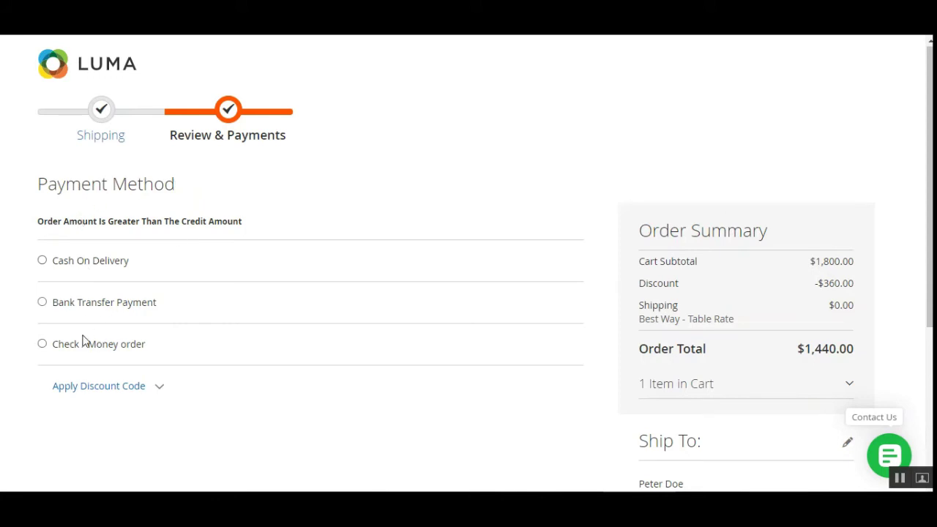
left_click(42, 344)
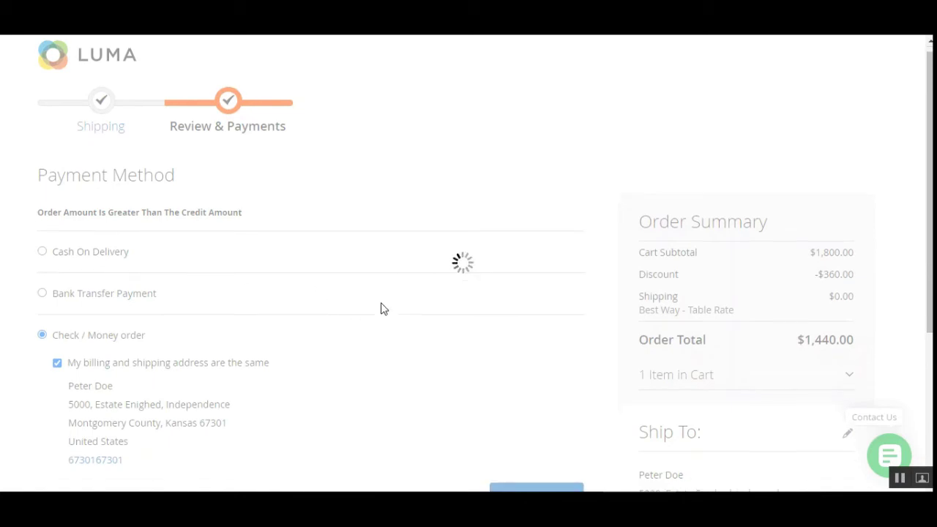
scroll(380, 309, "down", 2)
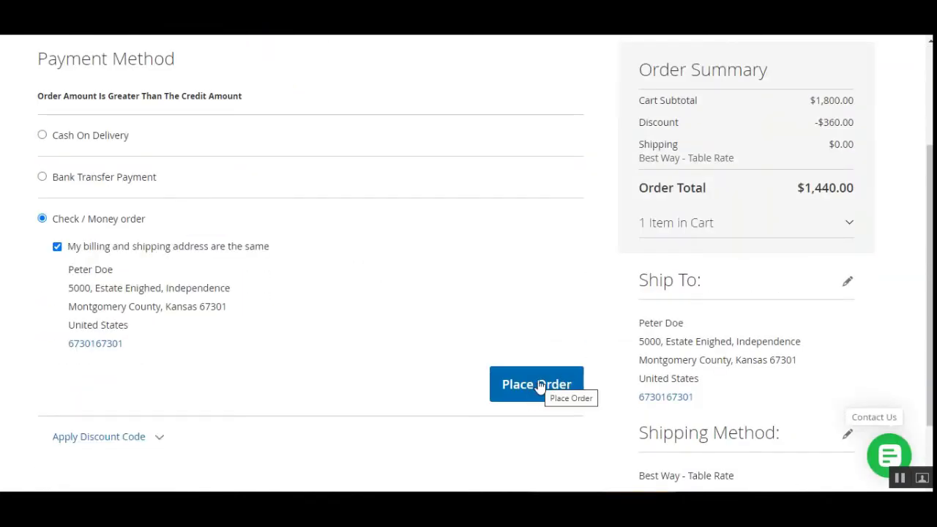
left_click(538, 385)
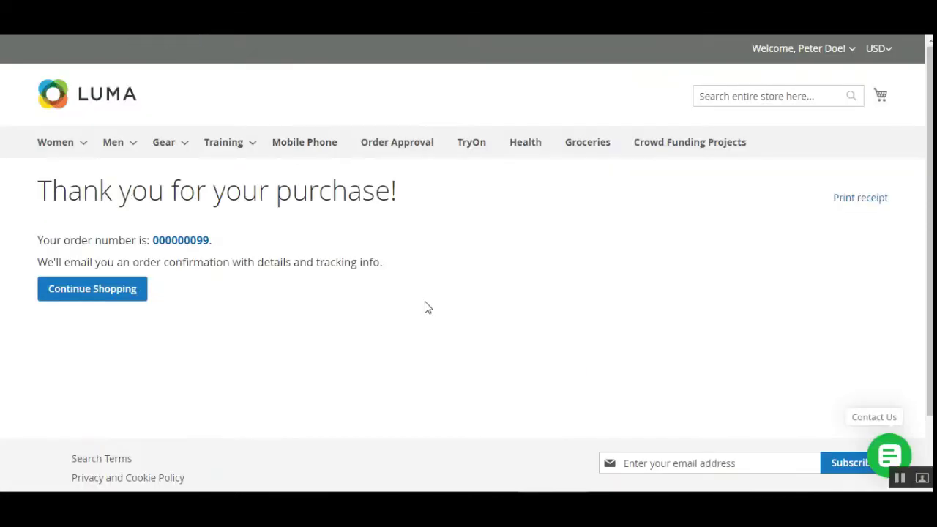
Open the placed order from the purchase confirmation and examine its number, status, totals and payment method.
left_click(189, 245)
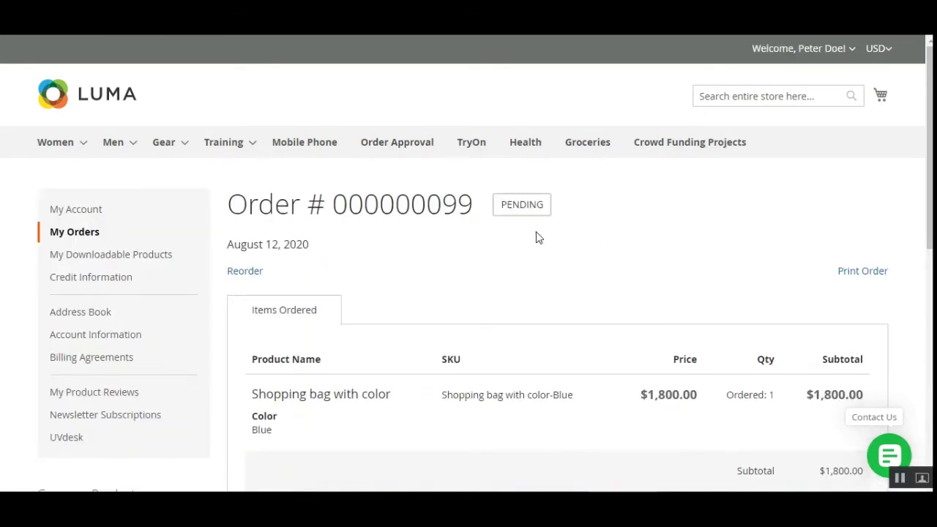
left_click_drag(380, 208, 462, 206)
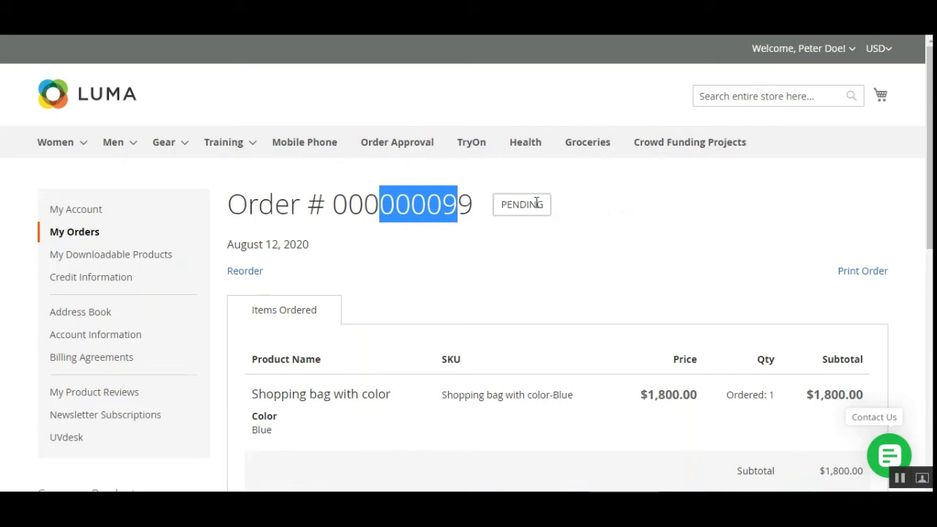
left_click_drag(522, 207, 569, 249)
left_click(569, 249)
scroll(282, 233, "down", 1)
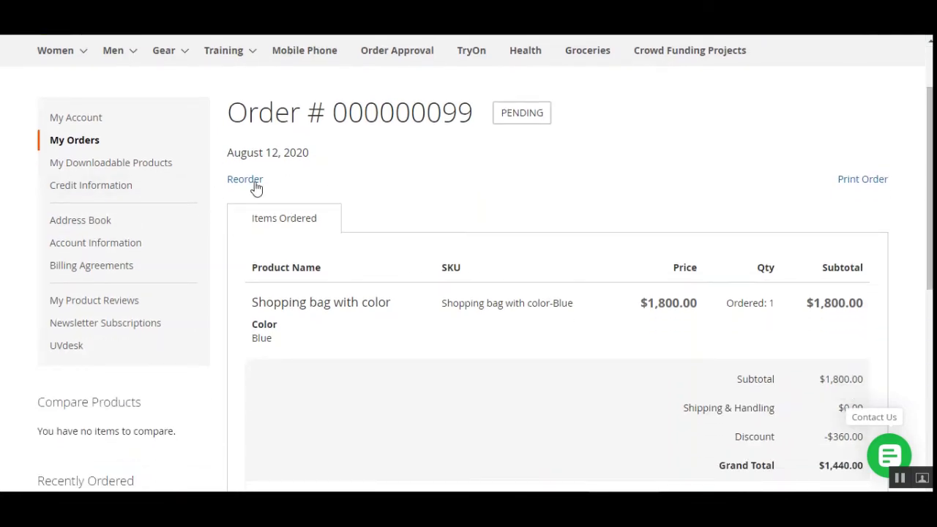
scroll(319, 192, "down", 4)
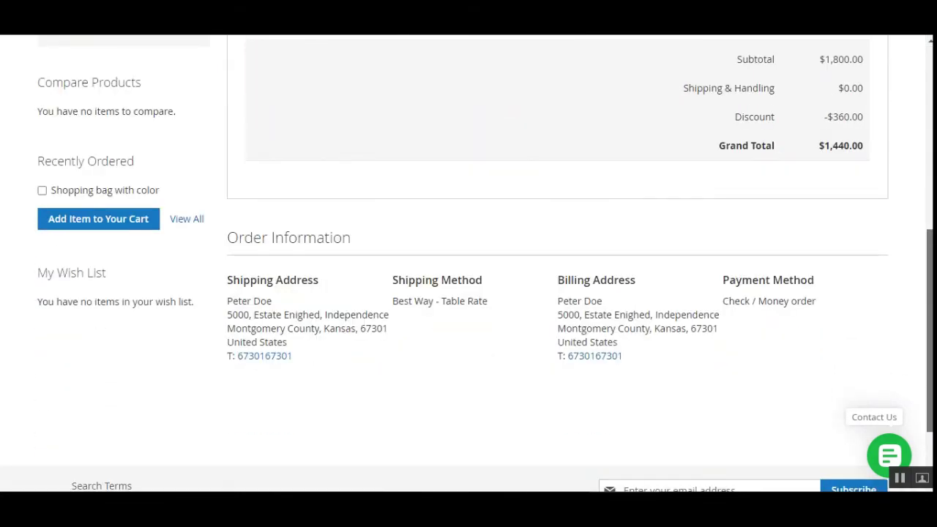
left_click_drag(733, 301, 806, 301)
scroll(605, 338, "up", 5)
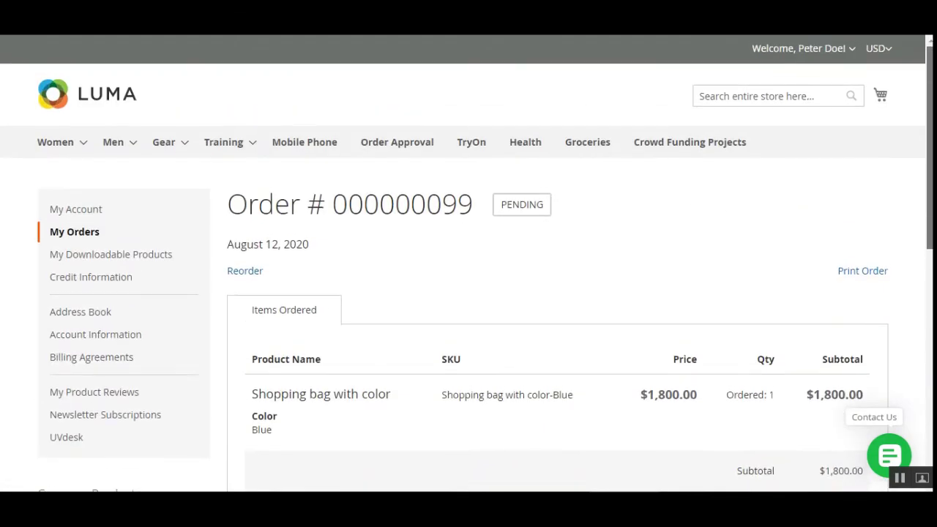
scroll(605, 338, "down", 4)
scroll(724, 423, "up", 4)
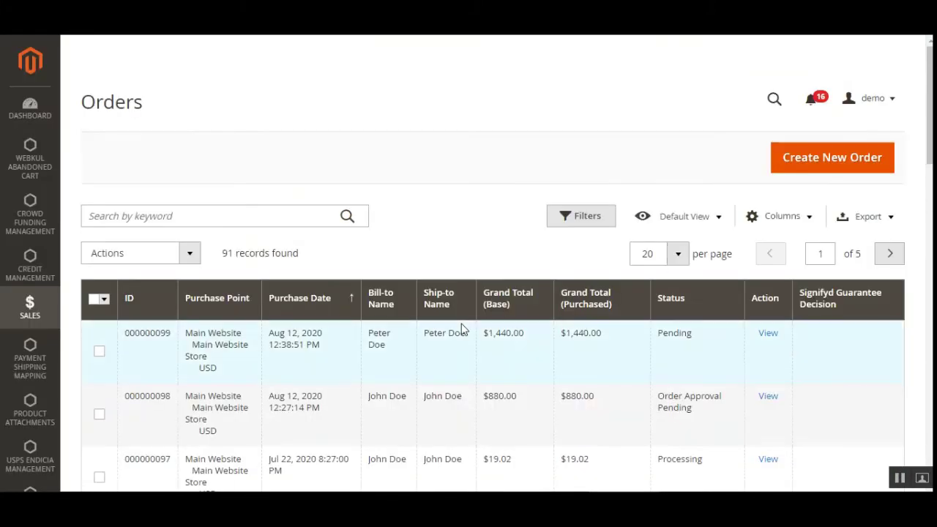
Open the newest order, placed Aug 12, 2020 12:38:51 PM, from the admin's Orders list in a new tab.
scroll(468, 263, "down", 1)
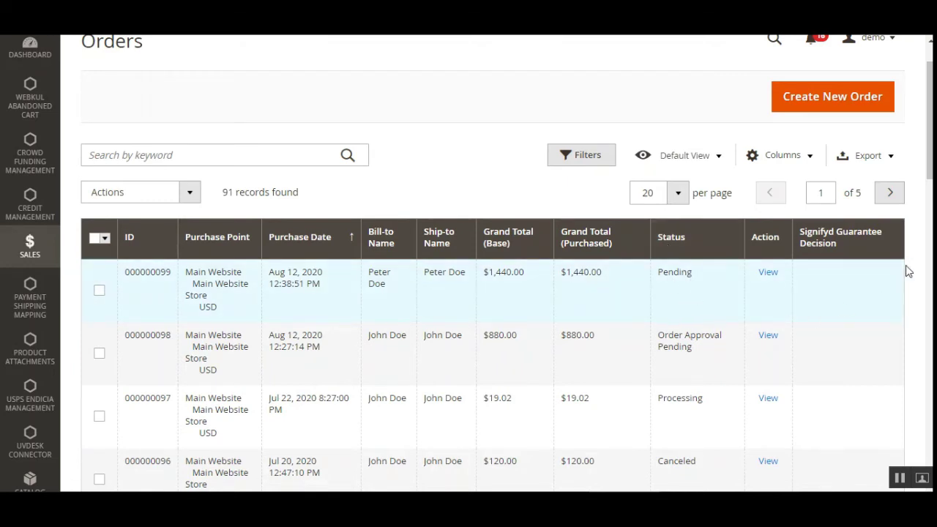
right_click(764, 273)
left_click(780, 282)
left_click(736, 288)
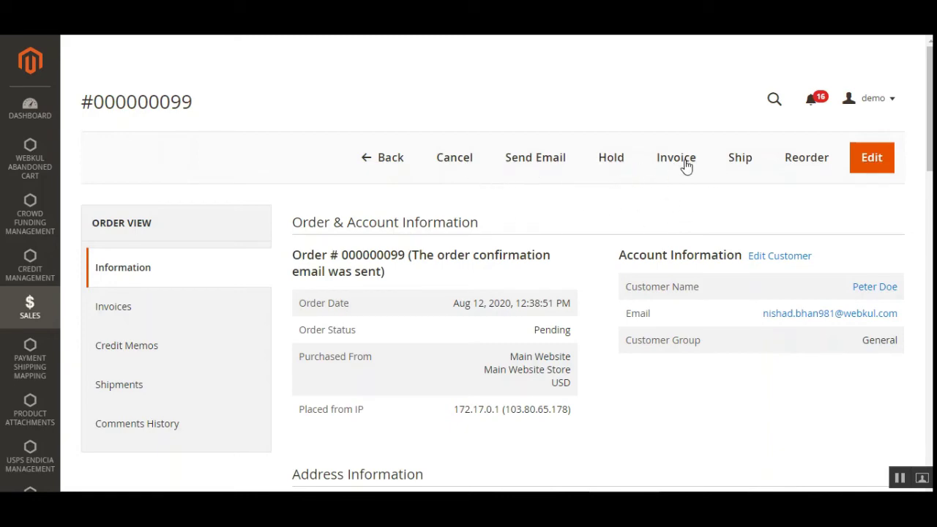
Examine the order's payment information, ordered item and order status in the admin's order view.
scroll(915, 173, "down", 1)
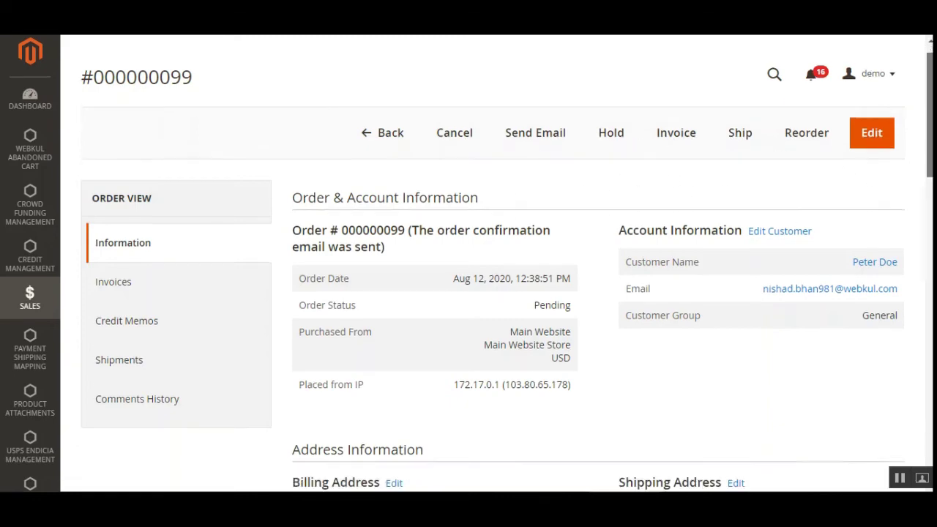
scroll(915, 173, "down", 10)
scroll(915, 174, "up", 5)
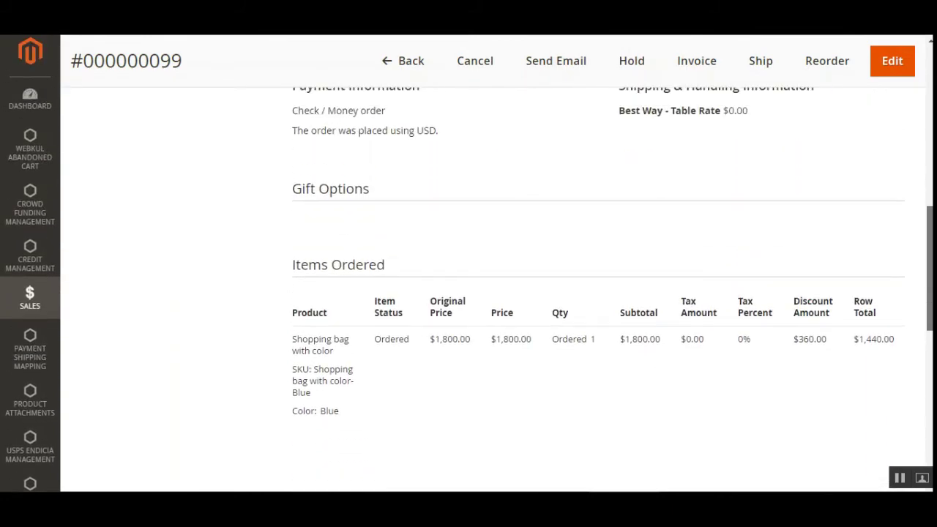
scroll(929, 143, "up", 10)
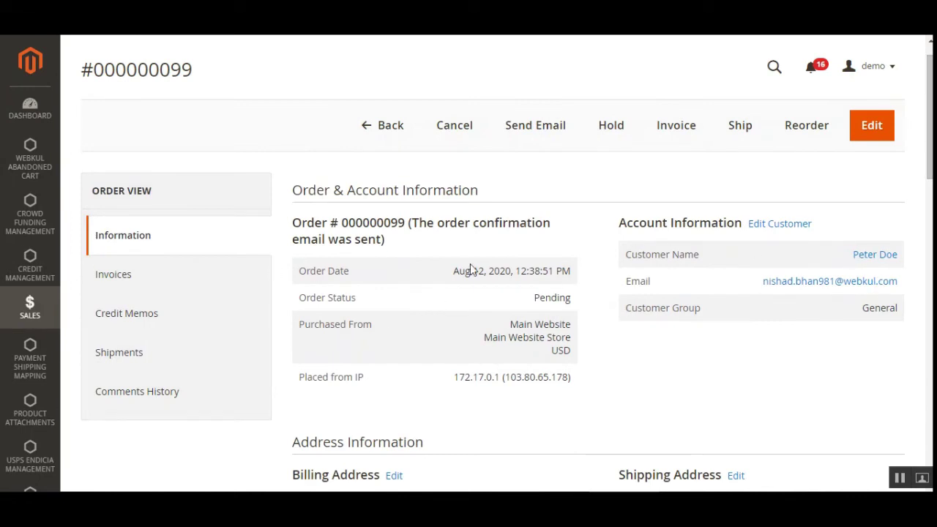
left_click_drag(313, 298, 363, 301)
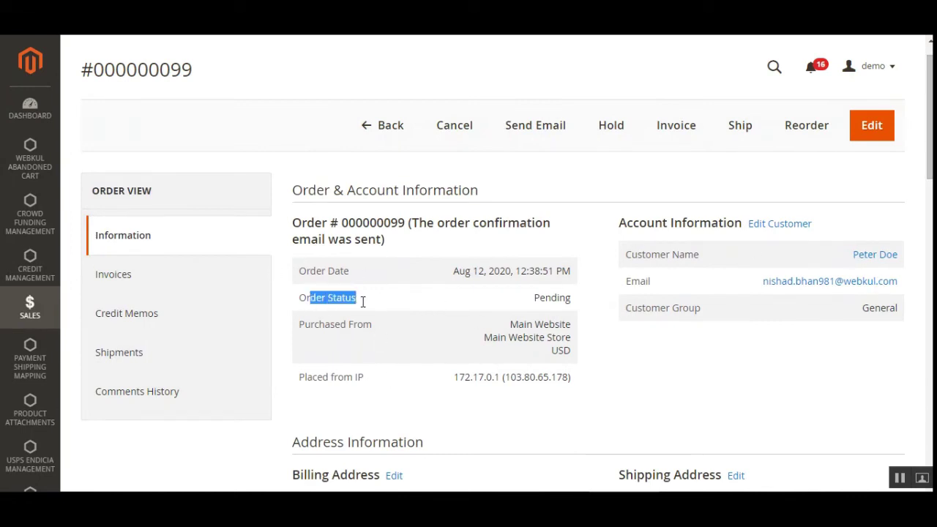
left_click_drag(545, 298, 572, 298)
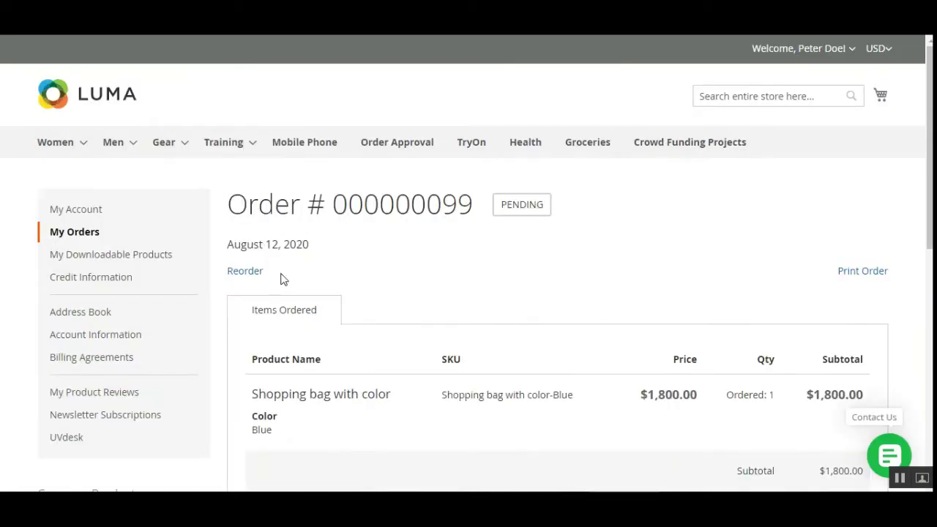
Compare the order with the customer's order page and start a new invoice for it in the admin.
left_click_drag(395, 199, 481, 236)
left_click(483, 232)
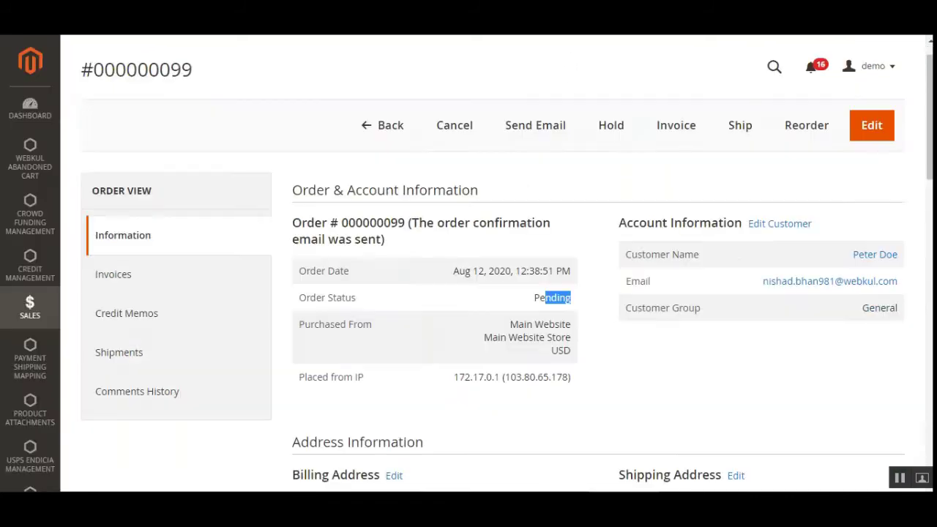
left_click(530, 312)
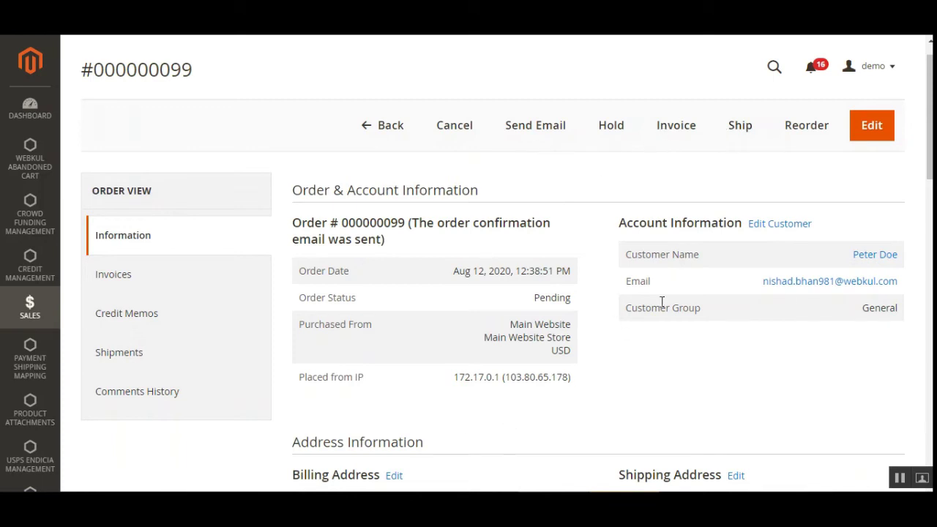
left_click(676, 128)
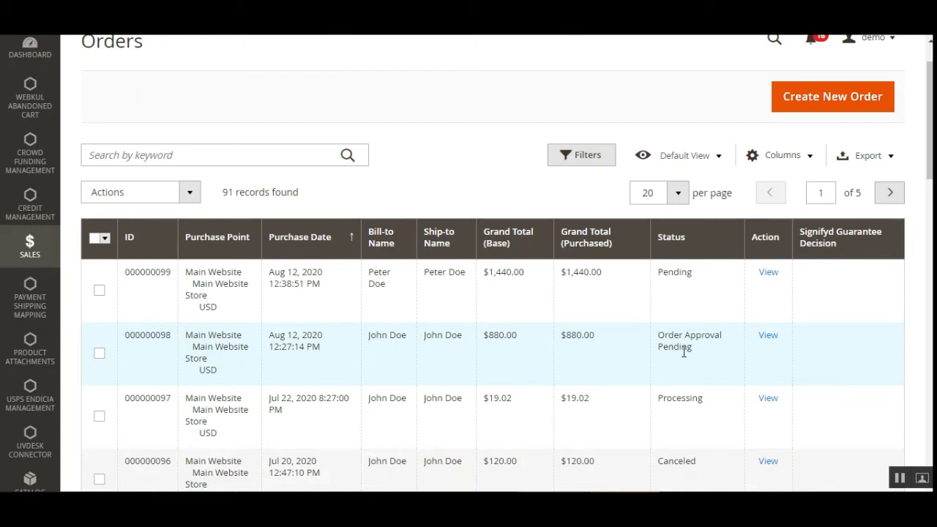
Open the $880.00 order awaiting approval from the Orders list in a new tab and examine its number, available actions and status.
right_click(763, 342)
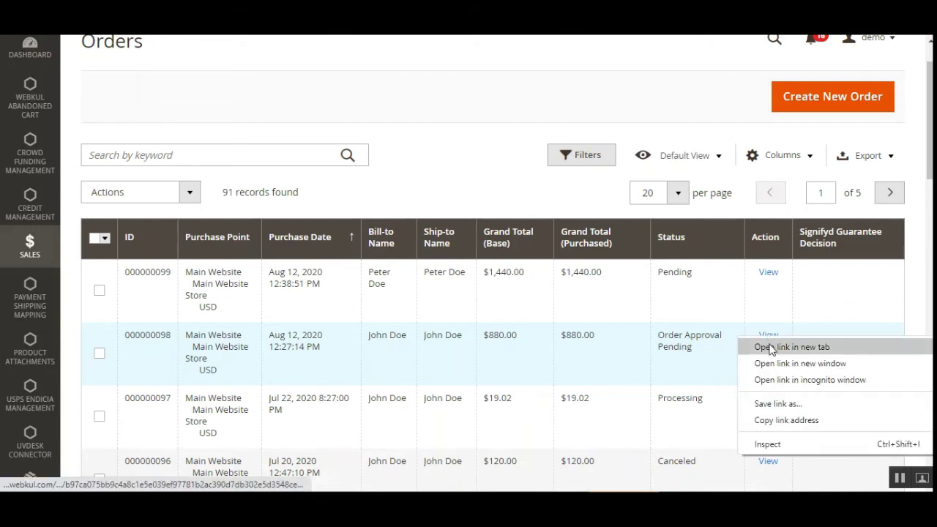
left_click(774, 347)
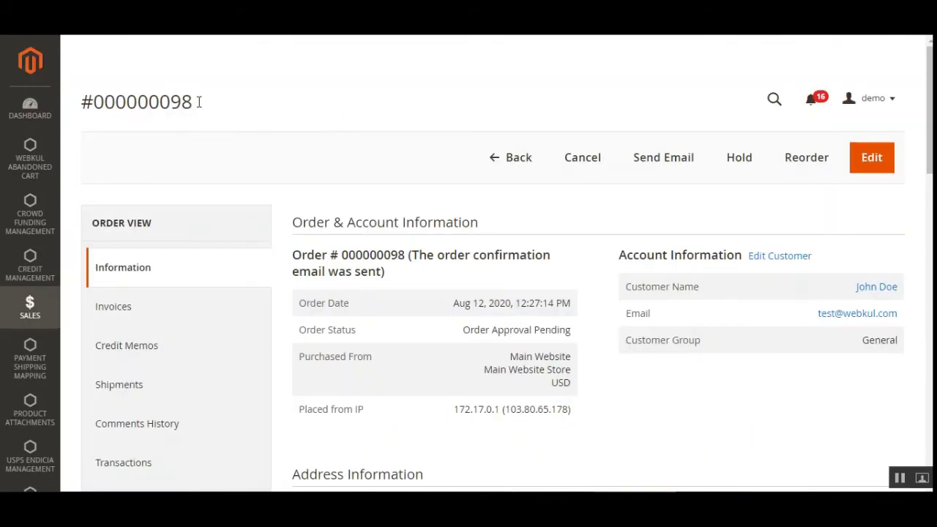
left_click_drag(197, 103, 171, 103)
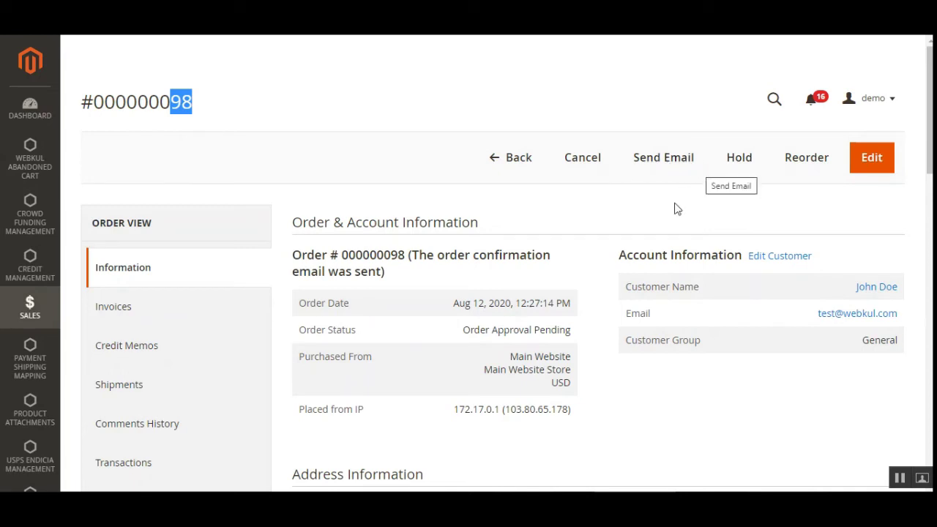
left_click_drag(463, 330, 575, 336)
left_click(575, 336)
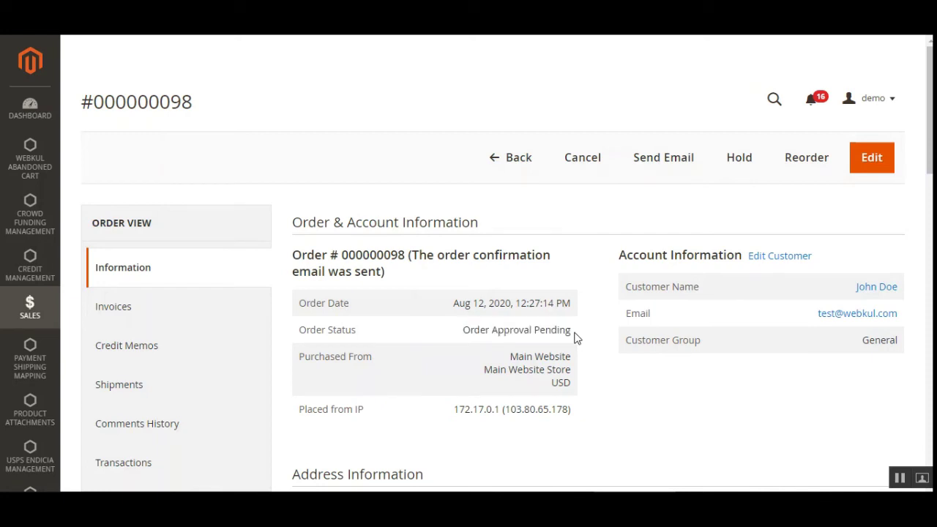
left_click_drag(463, 330, 572, 335)
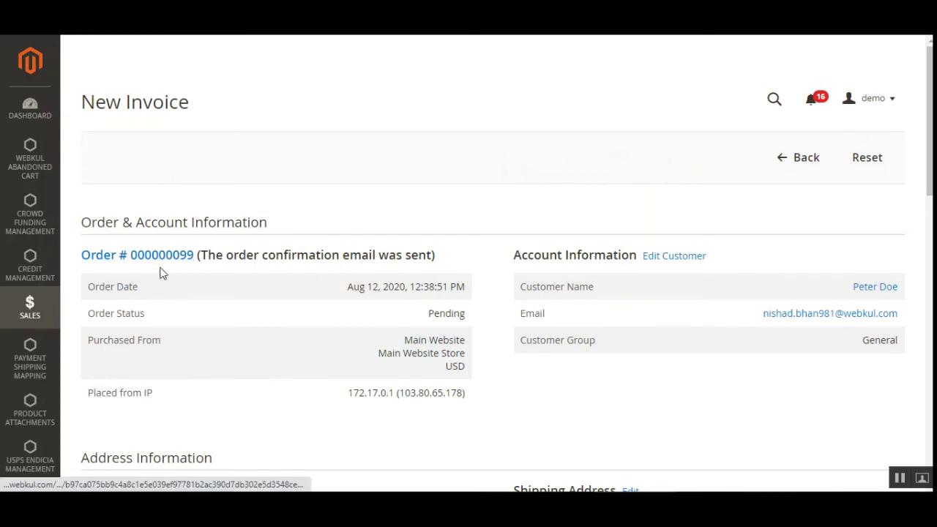
Submit the new invoice for the $1,440.00 order and check the updated order status.
left_click_drag(928, 110, 921, 397)
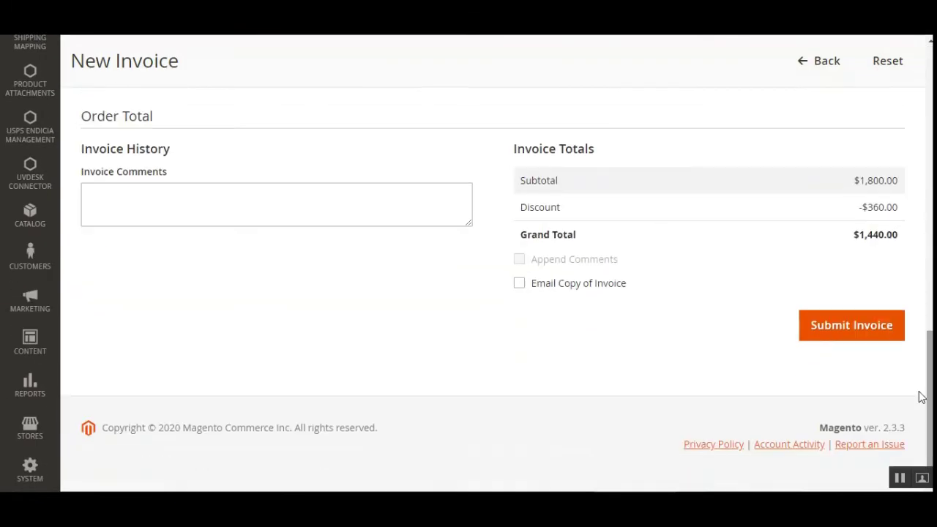
left_click(832, 328)
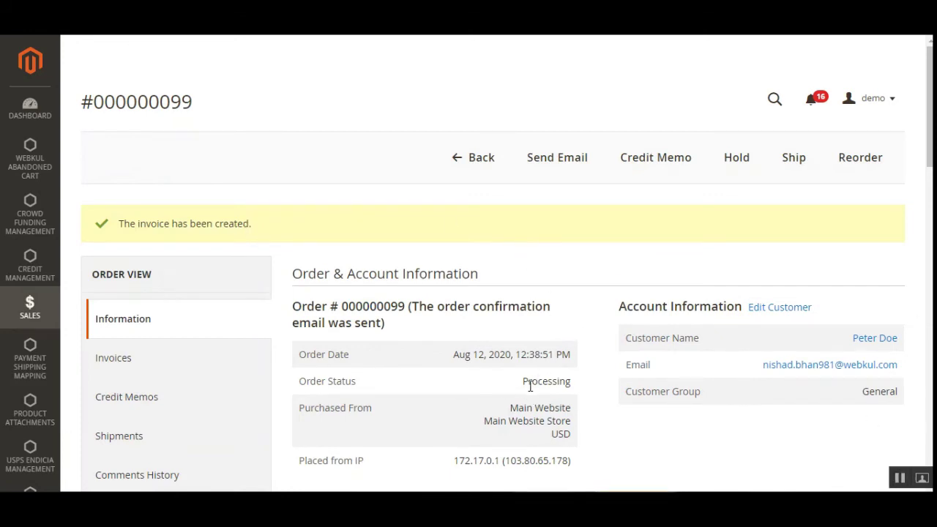
left_click_drag(530, 385, 573, 388)
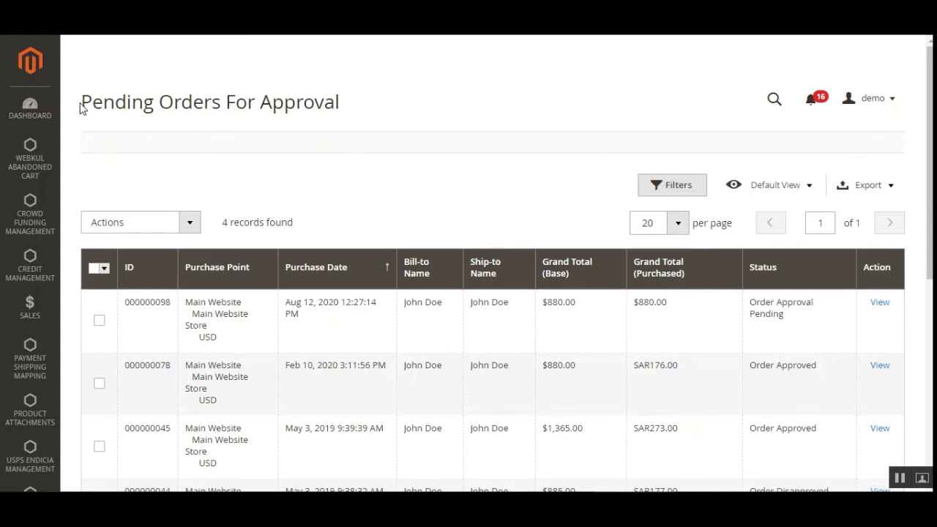
Examine the Pending Orders For Approval list and the Pending Orders entry among the Sales pages.
left_click_drag(80, 101, 347, 98)
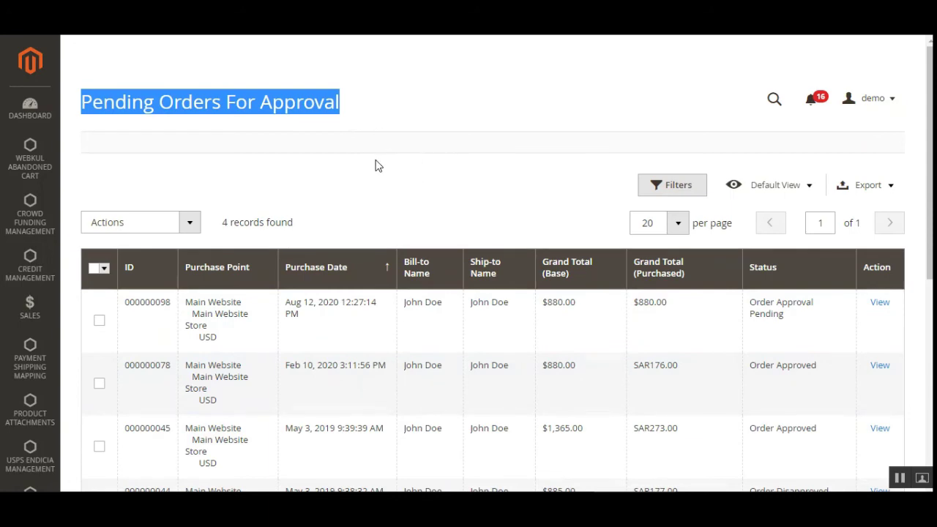
scroll(33, 395, "down", 2)
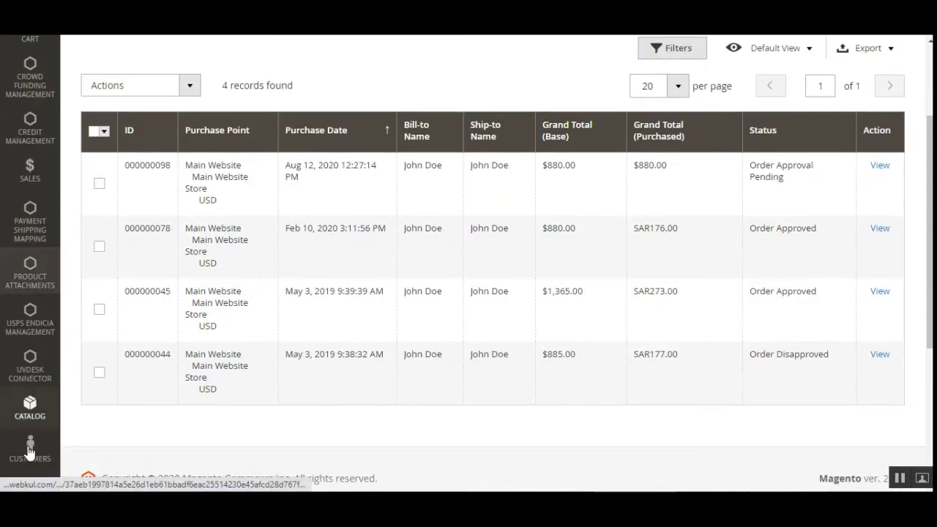
left_click(29, 172)
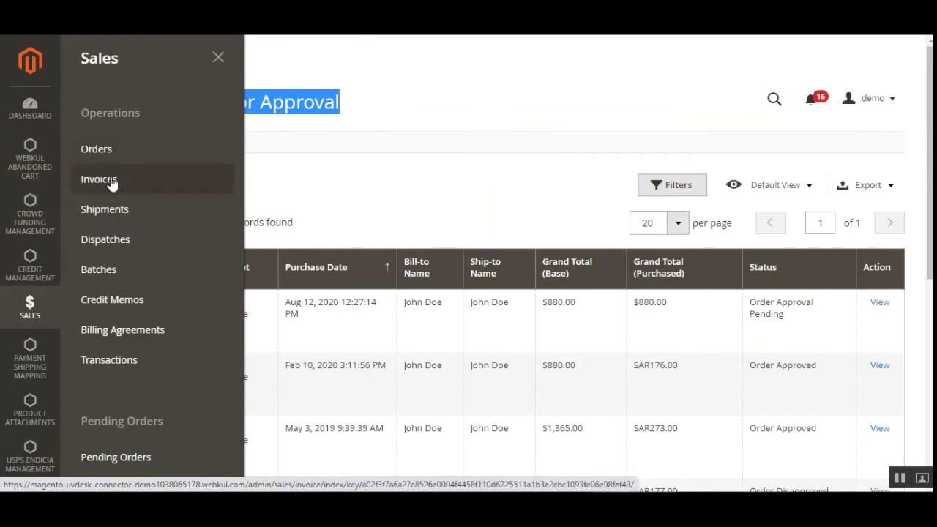
scroll(161, 439, "down", 1)
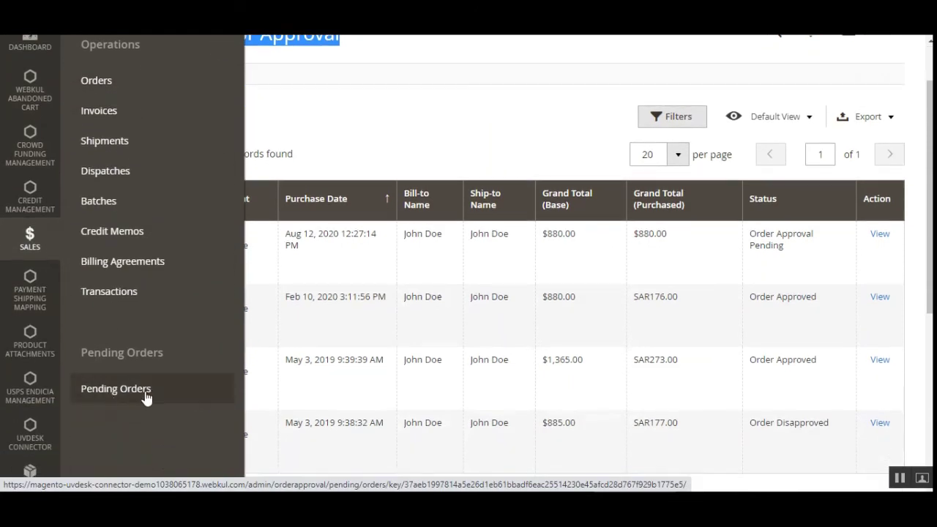
left_click(478, 138)
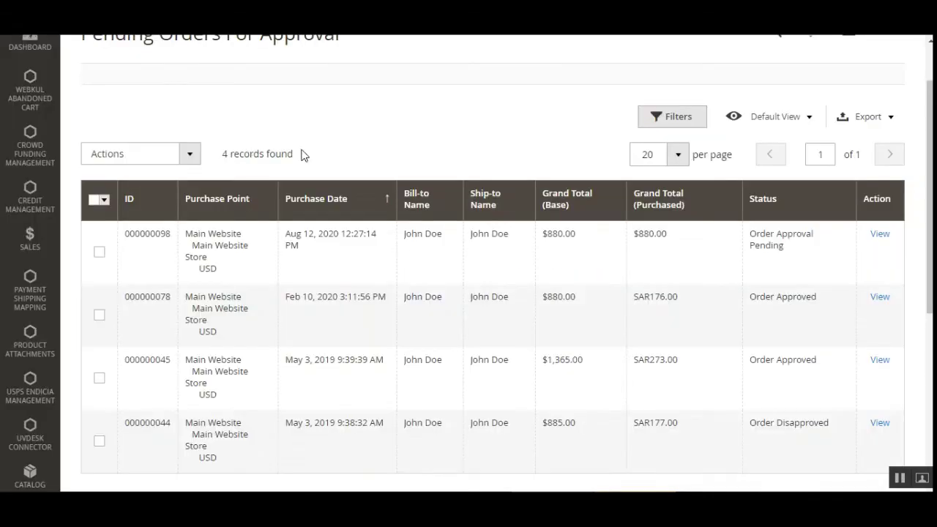
Open the Order Approval Settings section under Webkul in the store configuration.
scroll(2, 373, "down", 5)
scroll(3, 373, "down", 2)
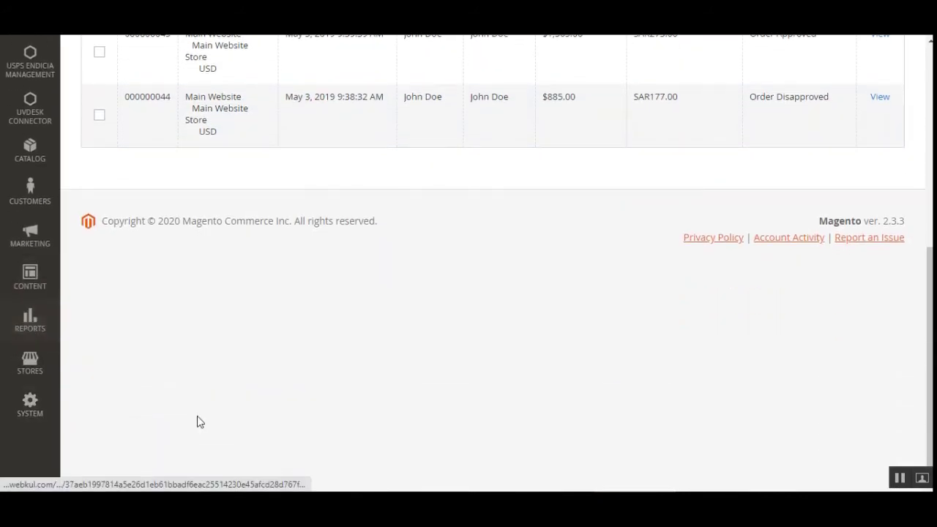
left_click(38, 376)
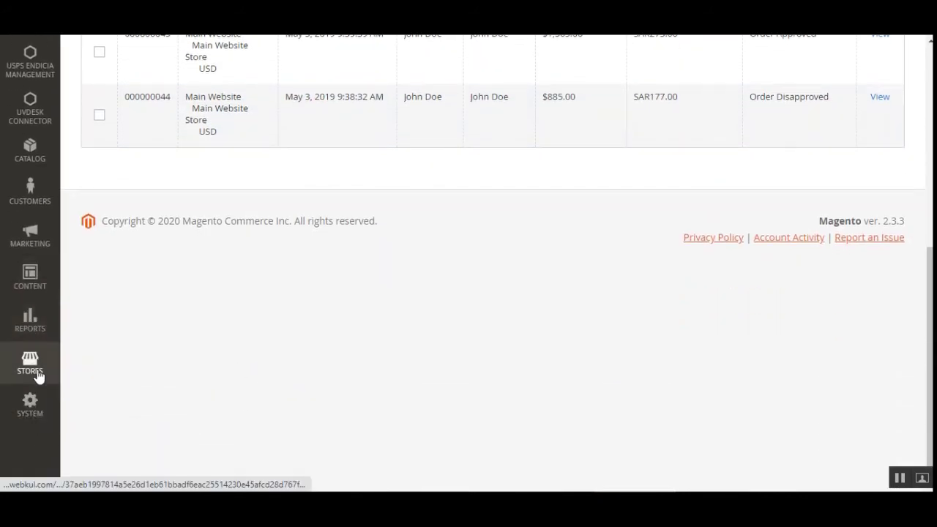
scroll(149, 79, "up", 3)
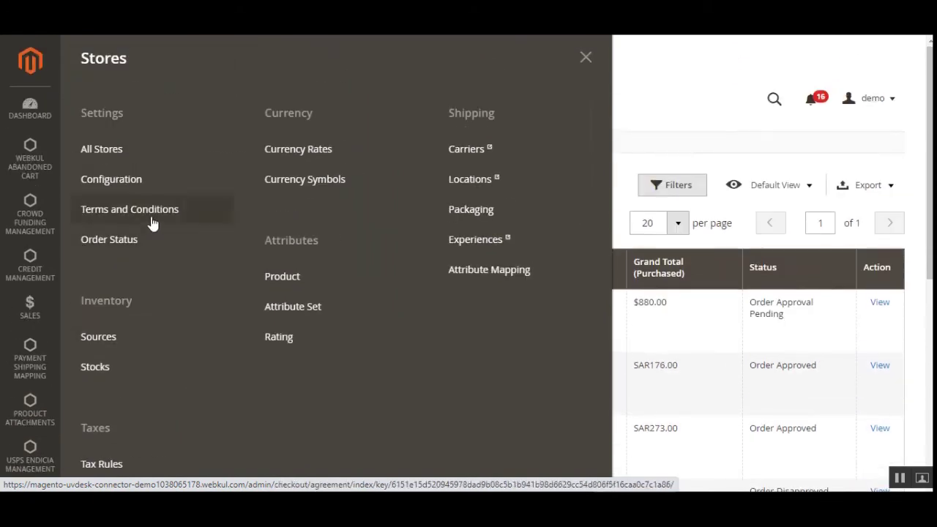
left_click(168, 210)
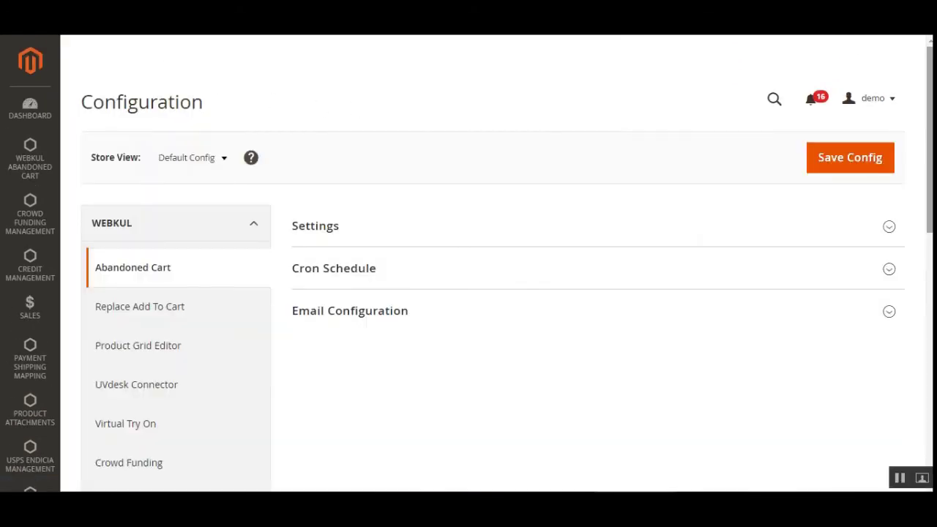
scroll(348, 108, "down", 3)
scroll(146, 351, "down", 1)
scroll(146, 351, "up", 5)
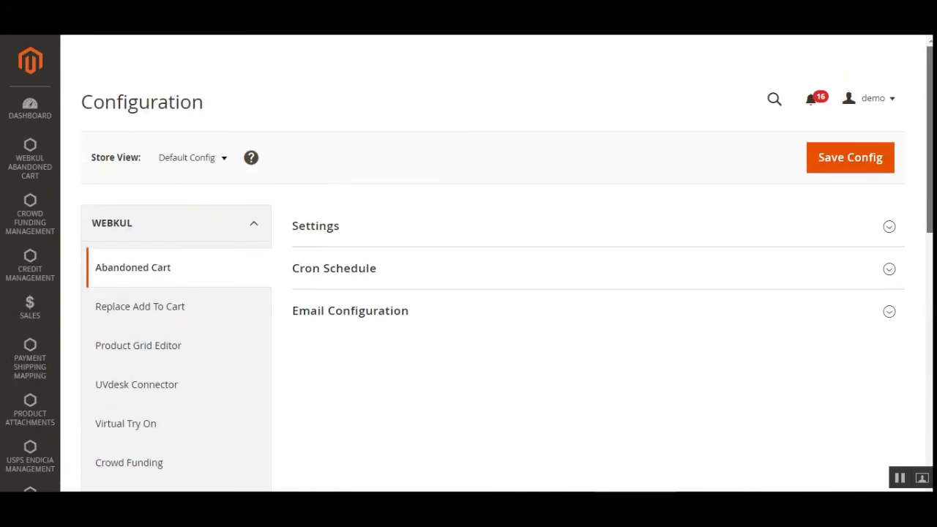
scroll(161, 395, "down", 5)
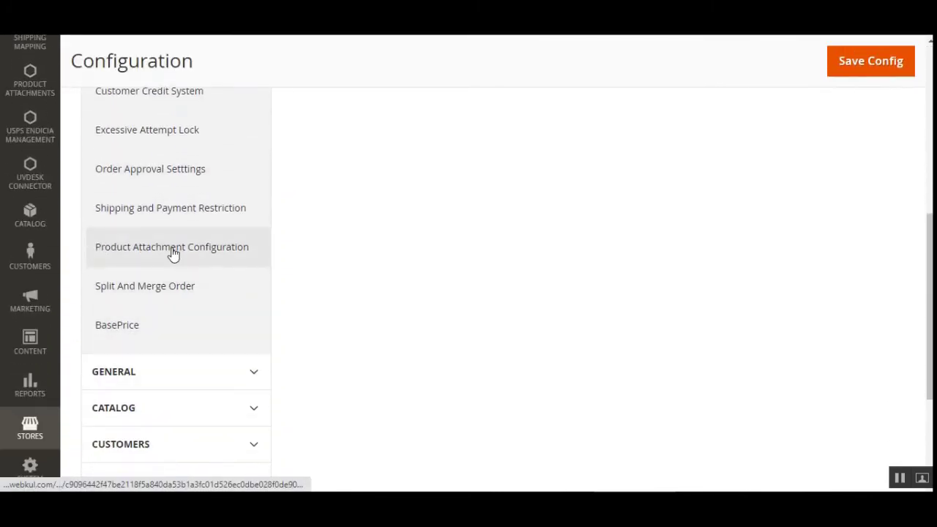
left_click(149, 176)
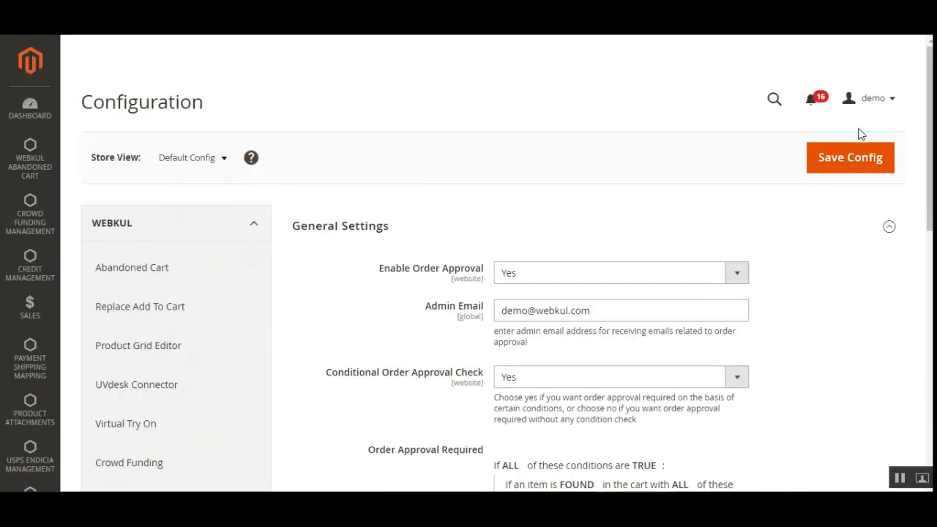
Expand Email Templates Settings and review the template choices for the order approval pending, approved and disapproved mails.
left_click_drag(929, 139, 929, 379)
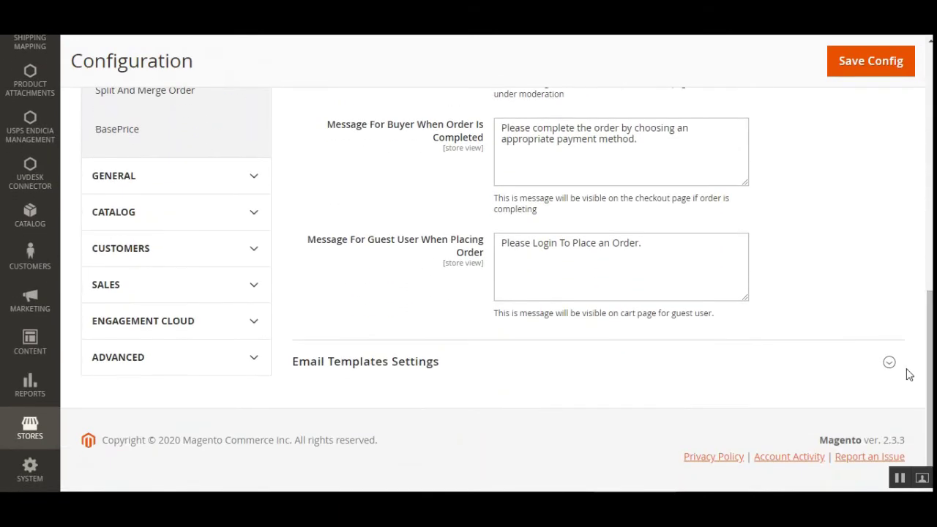
left_click(891, 364)
scroll(931, 388, "down", 2)
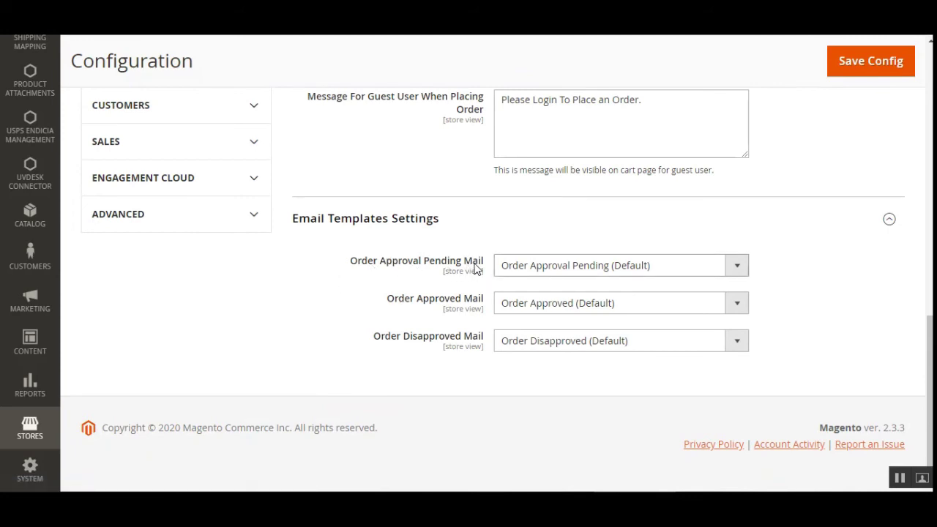
left_click(734, 267)
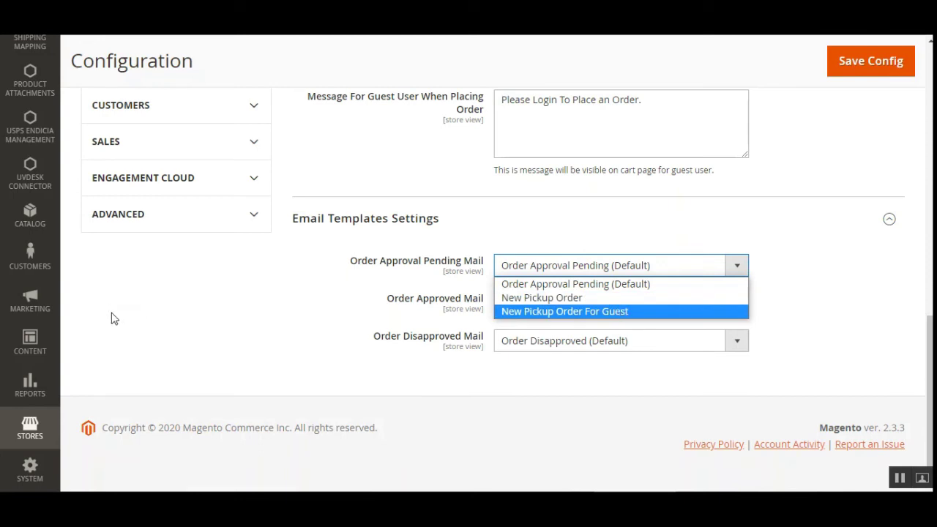
left_click(128, 333)
left_click(397, 303)
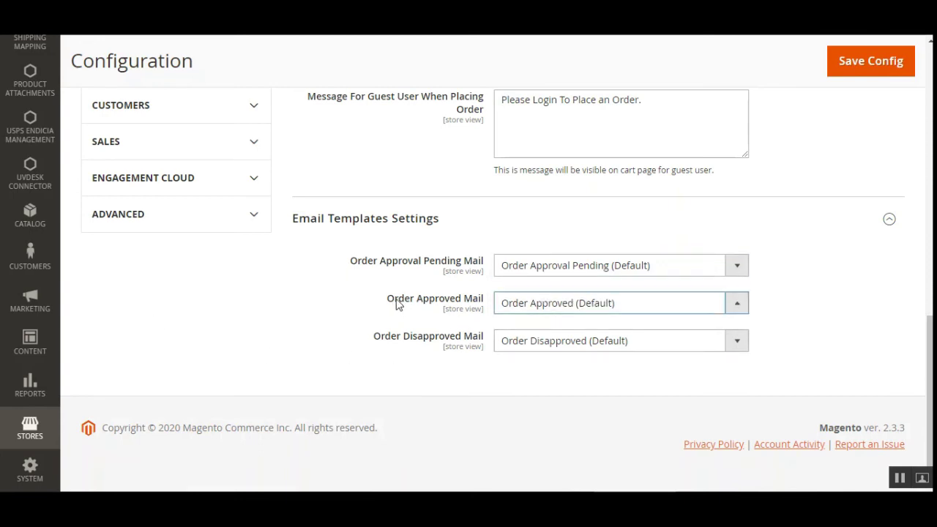
left_click_drag(397, 304, 473, 301)
left_click(527, 303)
left_click(539, 310)
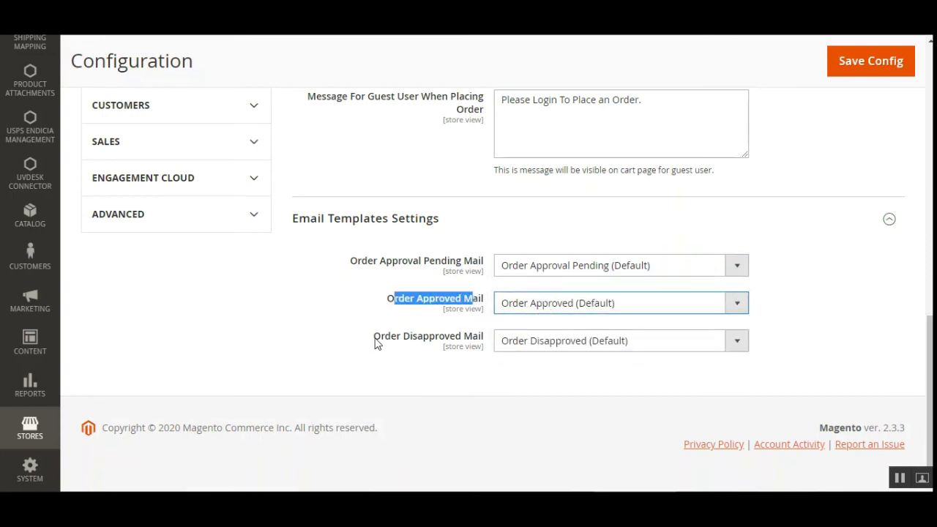
left_click_drag(376, 344, 474, 339)
left_click(538, 338)
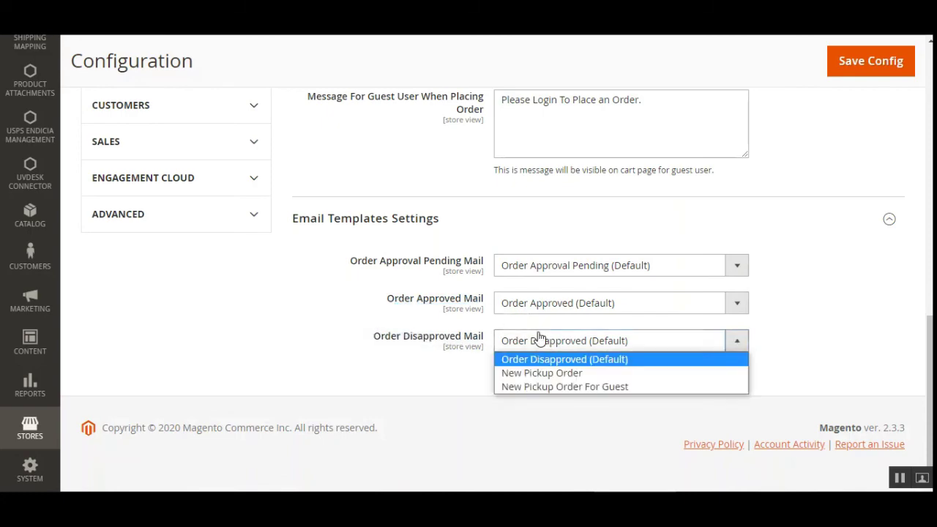
left_click(432, 398)
Review the choices of the Enable Order Approval setting in General Settings and leave it set to Yes.
scroll(318, 383, "up", 5)
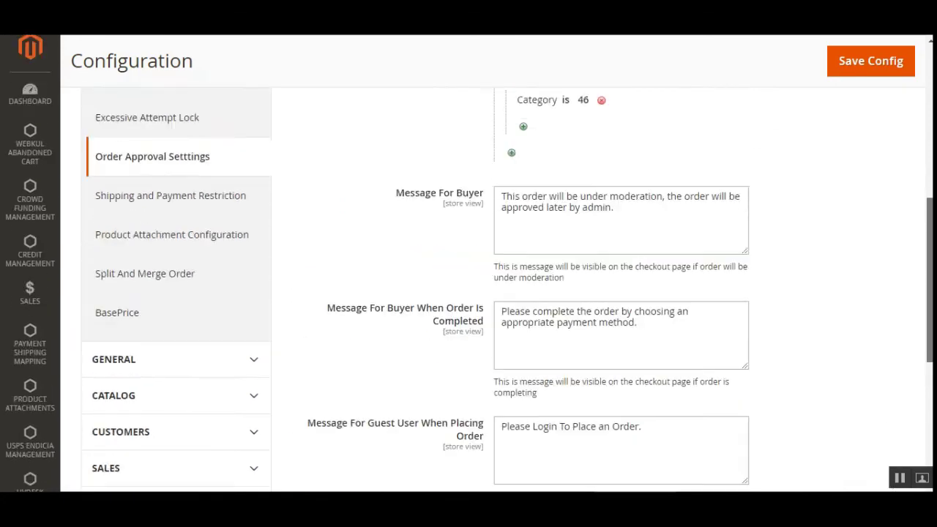
scroll(476, 168, "up", 5)
scroll(476, 168, "down", 1)
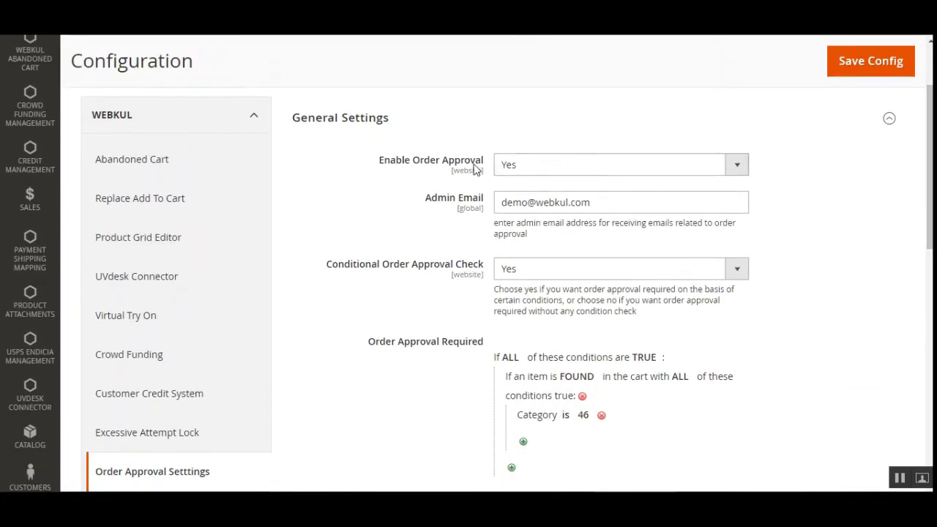
left_click(531, 164)
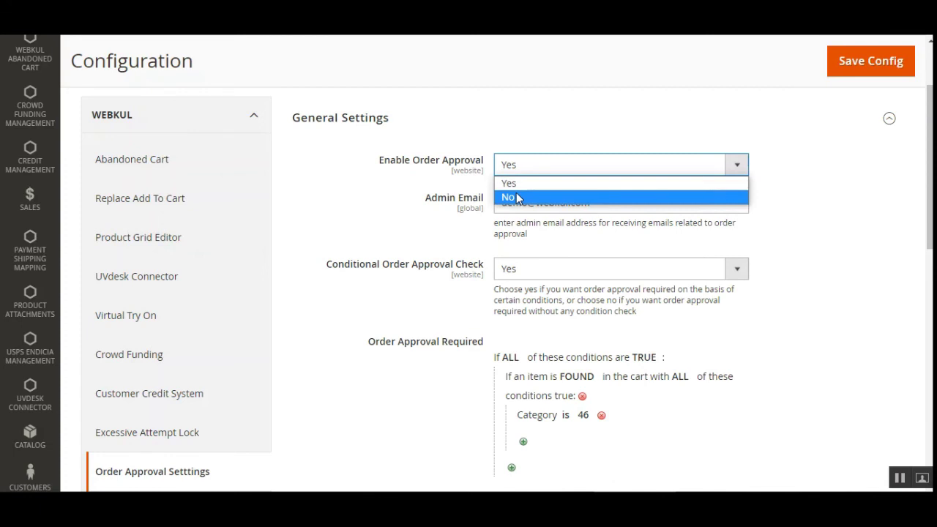
left_click(368, 209)
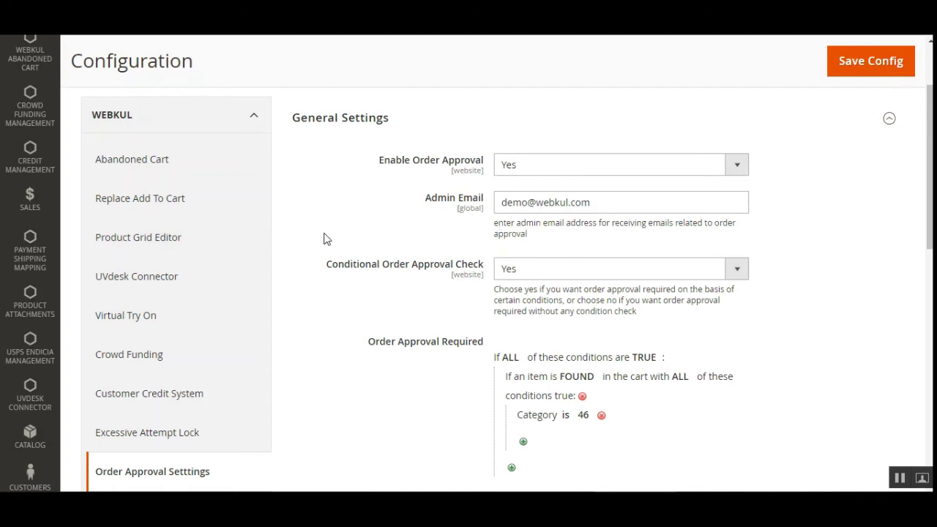
Try Conditional Order Approval Check set to No, look over the remaining fields, and restore it to Yes.
scroll(326, 238, "down", 2)
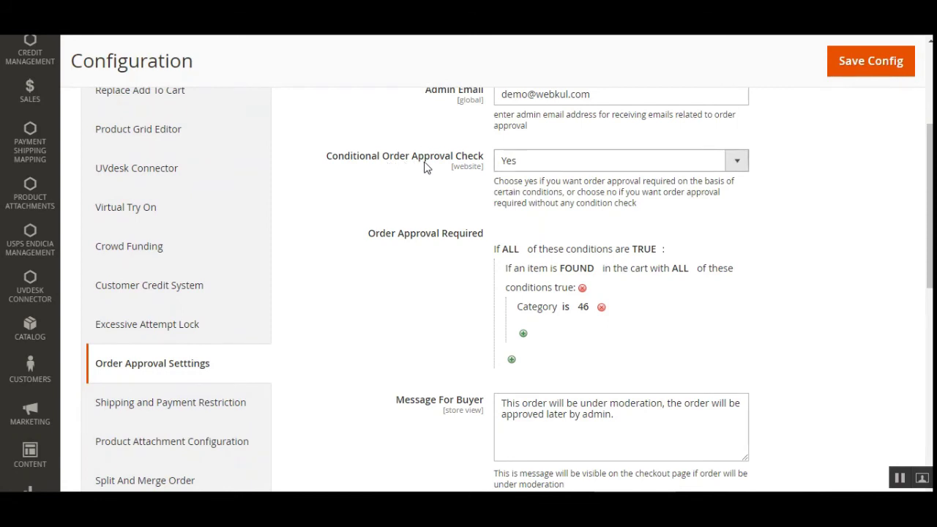
left_click(568, 169)
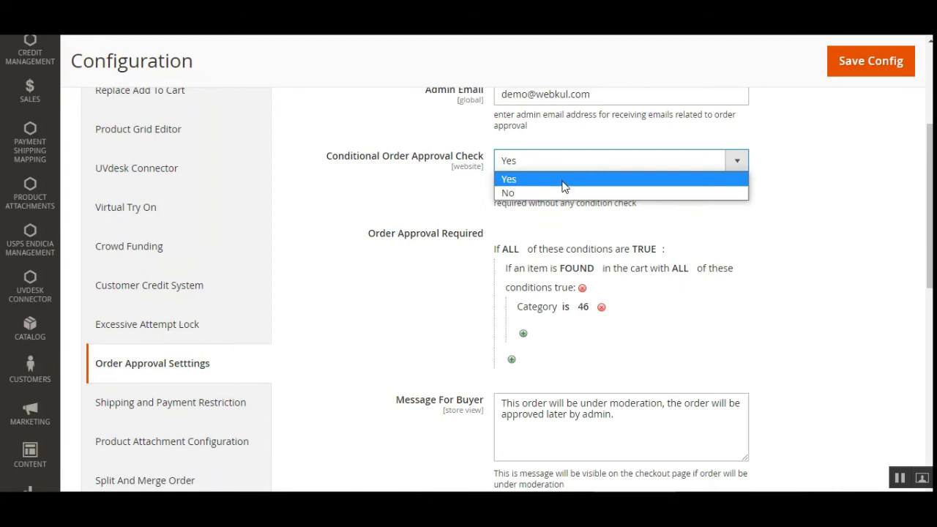
left_click(560, 192)
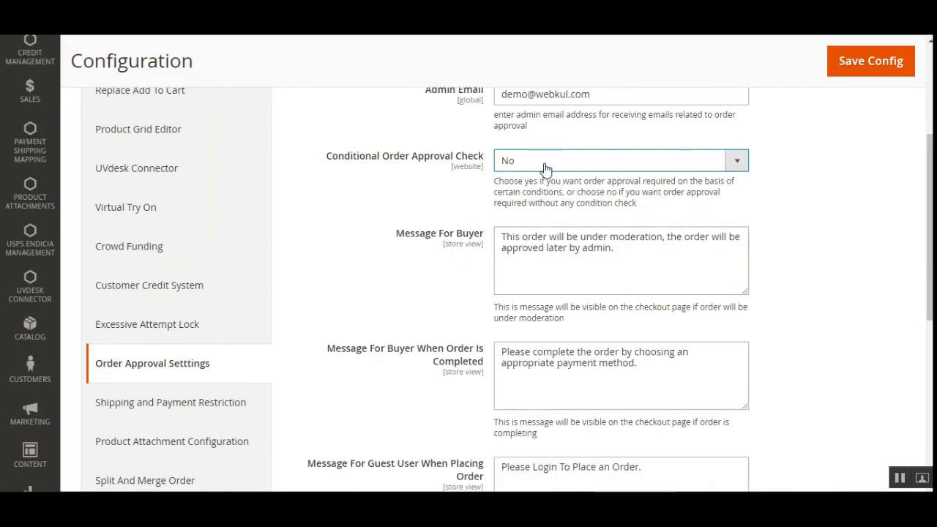
scroll(929, 219, "down", 4)
scroll(468, 263, "up", 1)
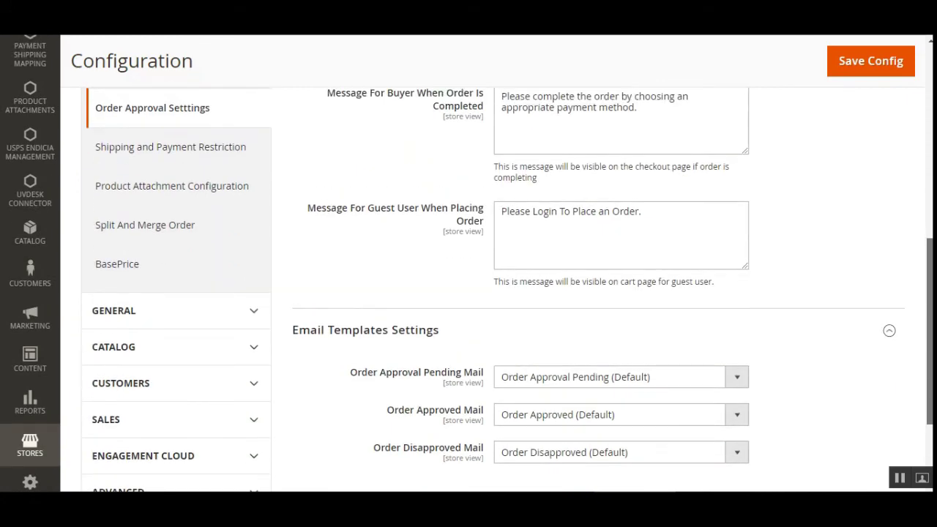
scroll(549, 287, "up", 6)
scroll(549, 287, "down", 1)
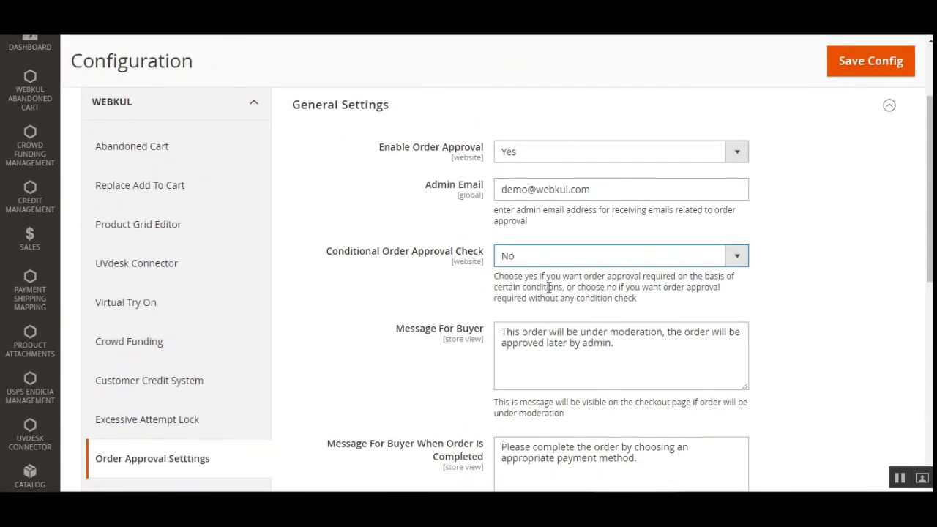
left_click(548, 260)
left_click(544, 273)
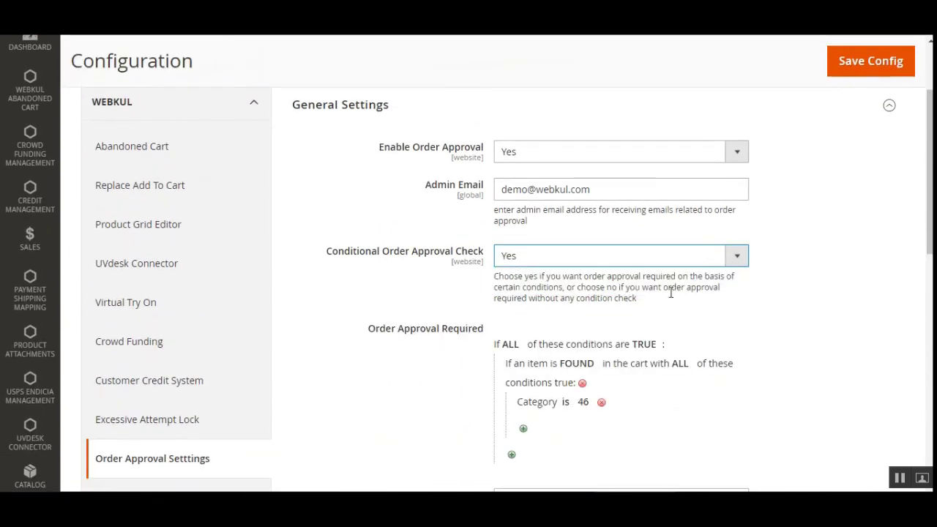
Examine the conditions defined under Order Approval Required.
scroll(644, 279, "down", 3)
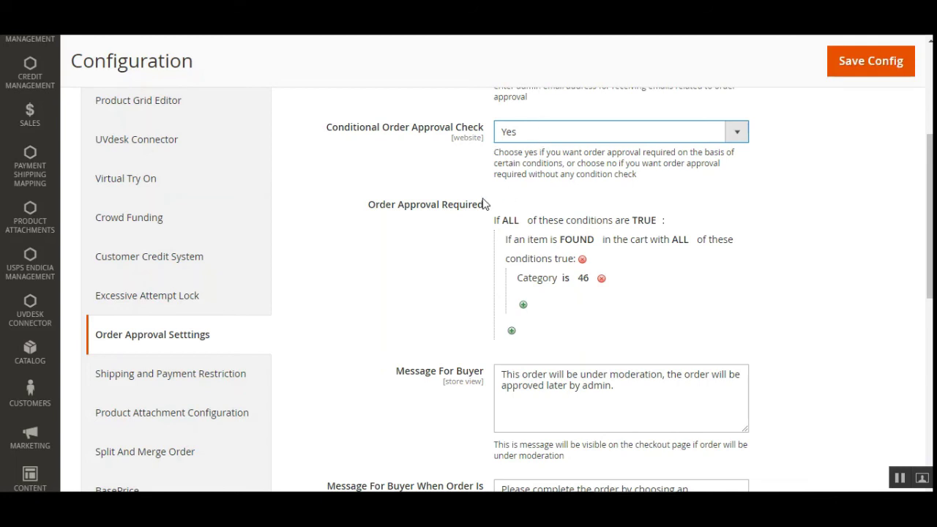
left_click_drag(376, 211, 466, 215)
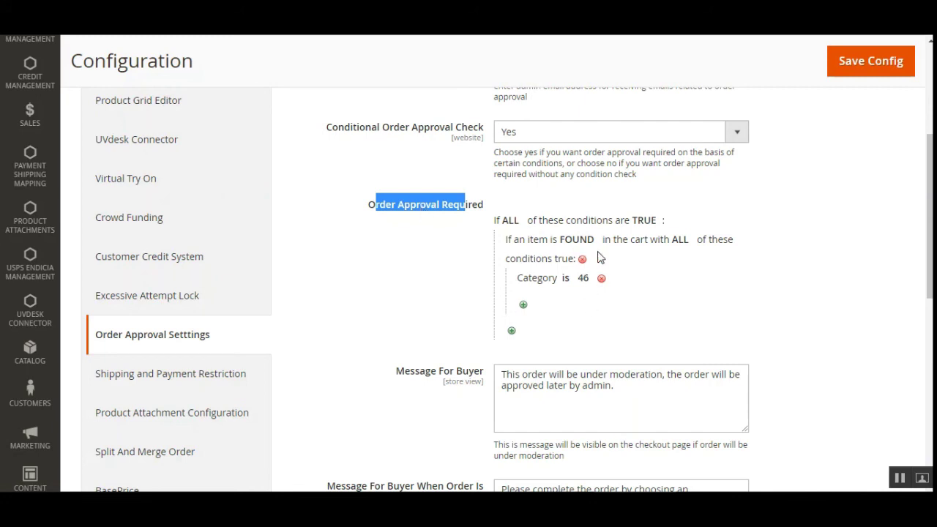
left_click(624, 237)
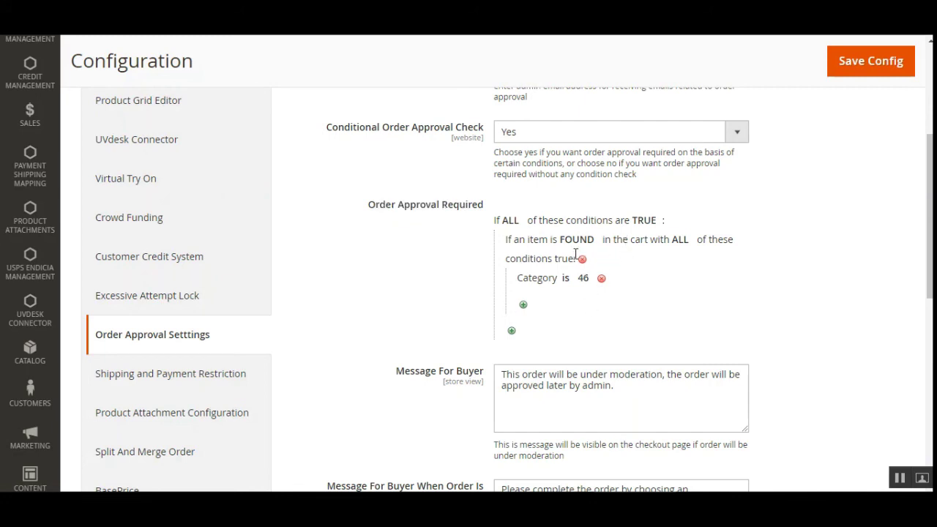
Review the cart item and product attribute conditions that can be added under the item-found rule of Order Approval Required, without adding one.
left_click(524, 308)
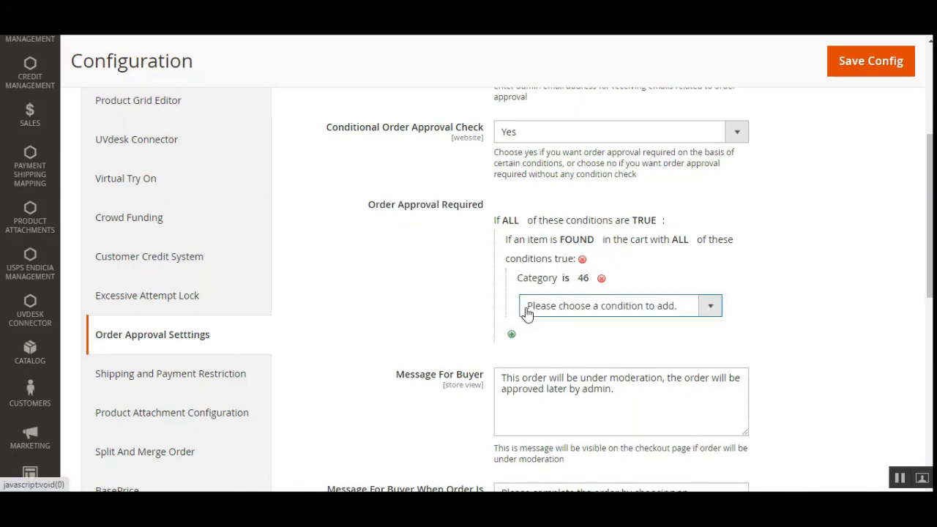
left_click(712, 307)
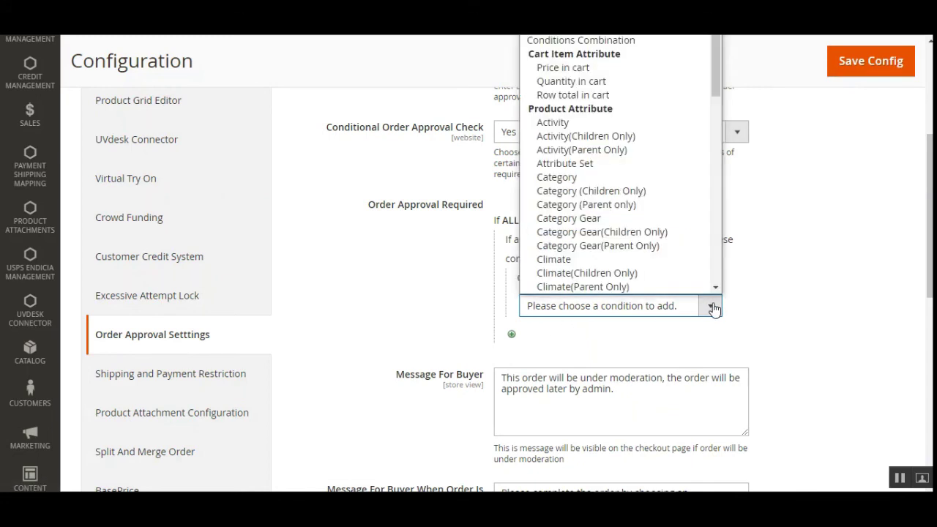
scroll(642, 125, "down", 1)
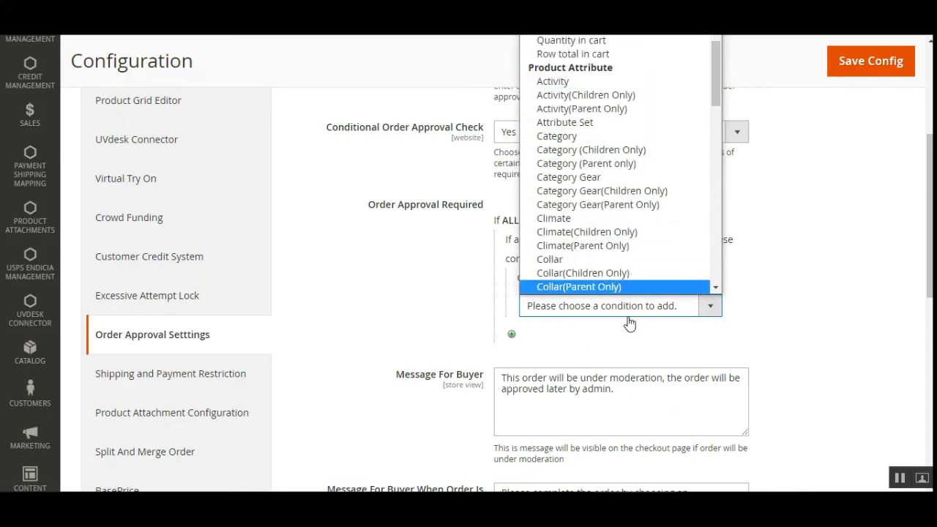
key("a")
scroll(619, 164, "up", 1)
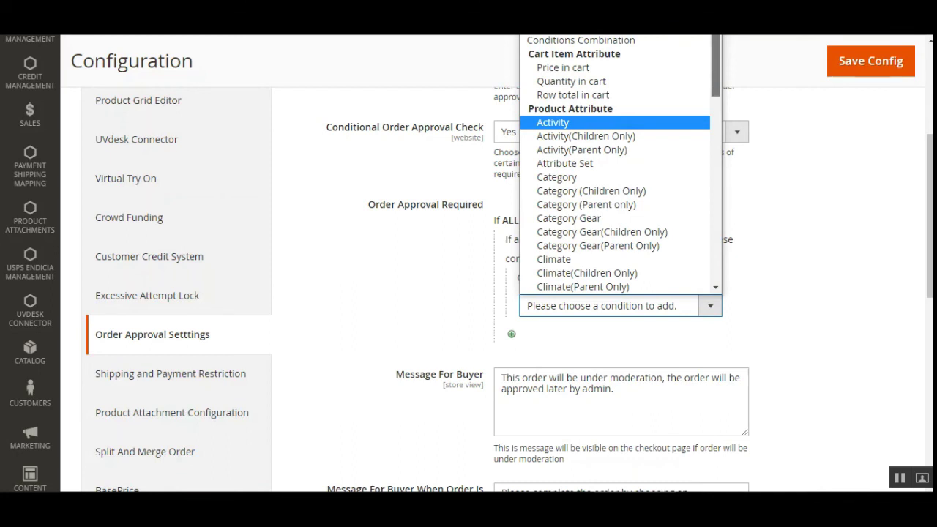
mouse_move(719, 63)
left_mouse_down()
mouse_move(720, 73)
mouse_move(719, 50)
left_mouse_up()
mouse_move(711, 64)
left_mouse_down()
mouse_move(715, 257)
mouse_move(716, 73)
left_mouse_up()
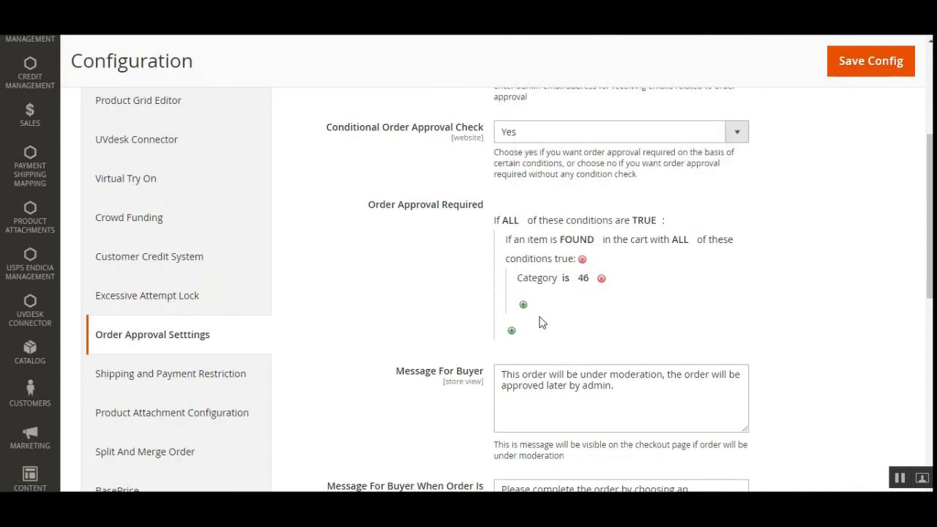
Review the texts of Message For Buyer and Message For Buyer When Order Is Completed.
scroll(469, 293, "down", 1)
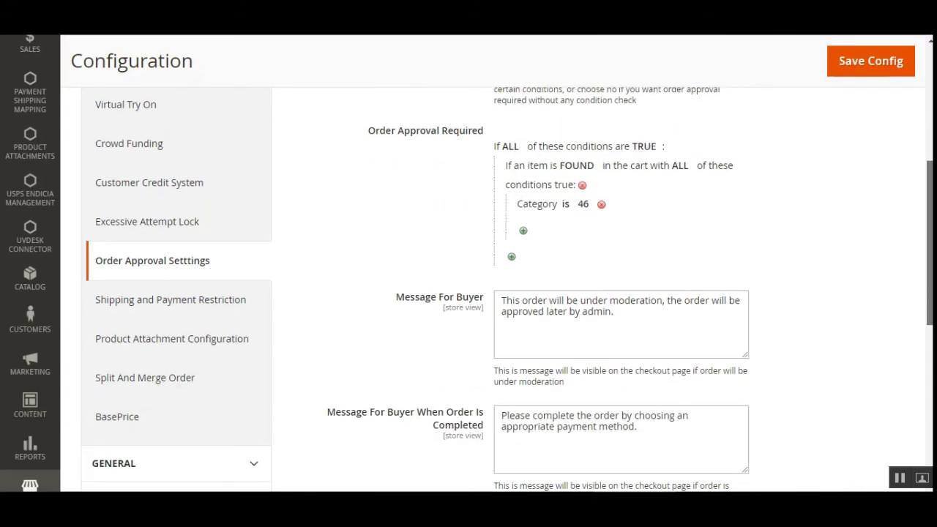
scroll(468, 293, "down", 1)
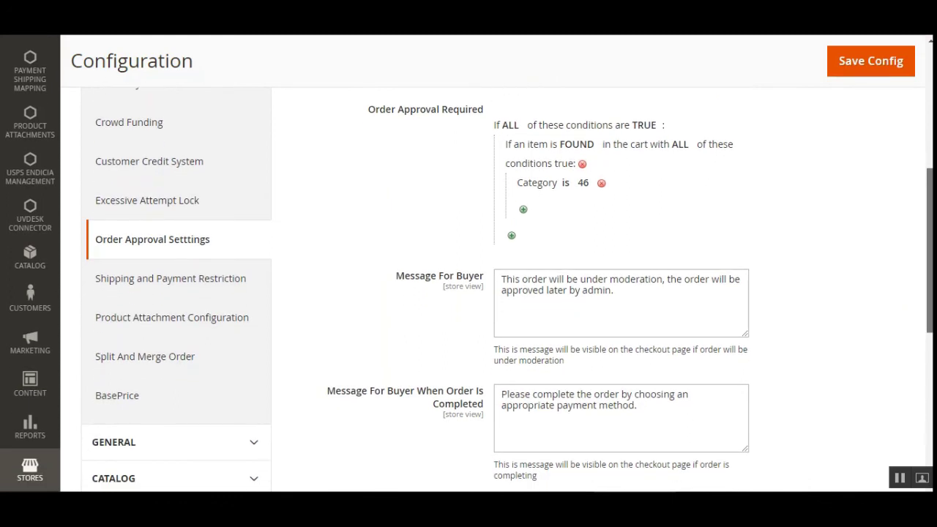
scroll(468, 293, "down", 1)
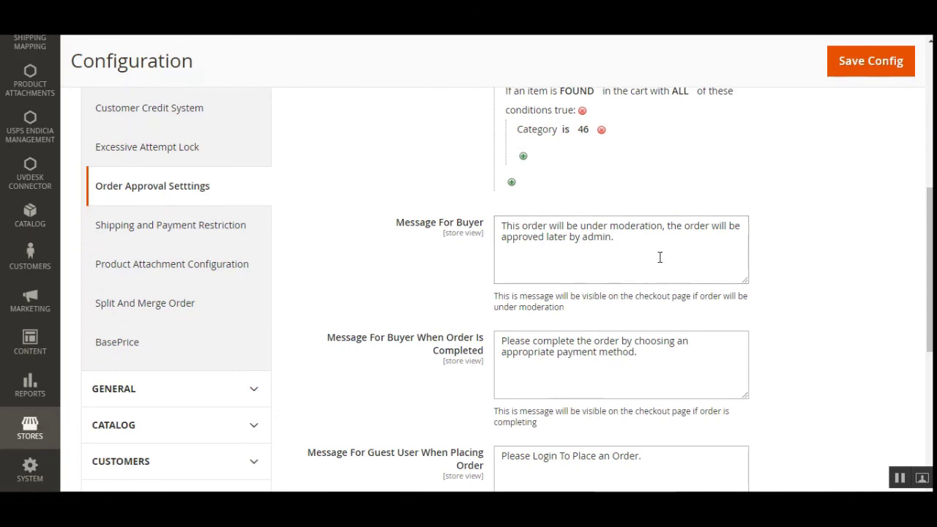
scroll(658, 257, "down", 1)
scroll(785, 254, "down", 1)
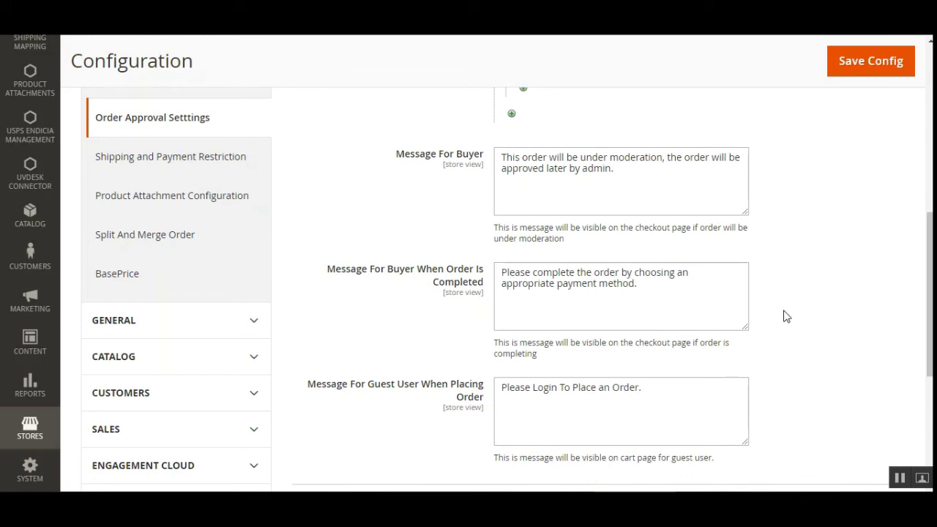
left_click_drag(503, 275, 639, 285)
left_click(595, 271)
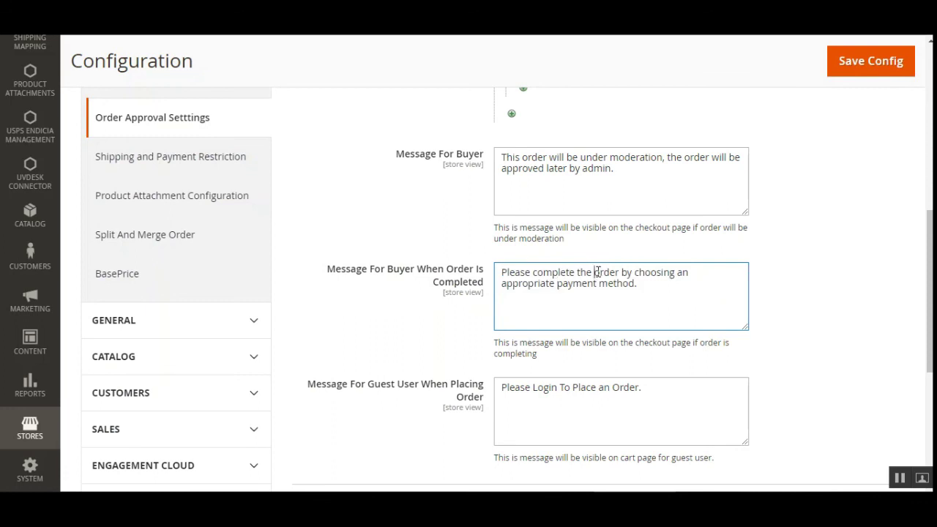
left_click_drag(511, 285, 651, 283)
left_click(653, 283)
Review the text of Message For Guest User When Placing Order and look back over the General Settings.
scroll(930, 292, "down", 1)
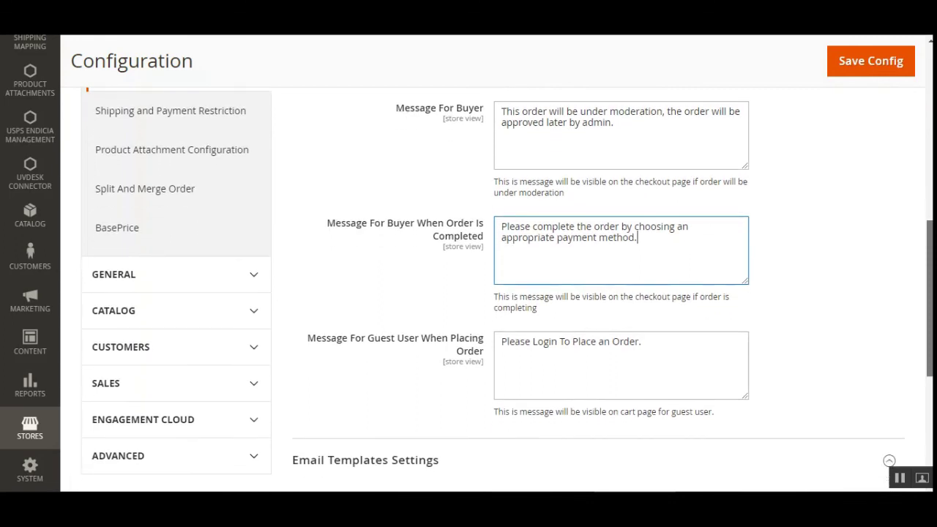
scroll(513, 293, "down", 3)
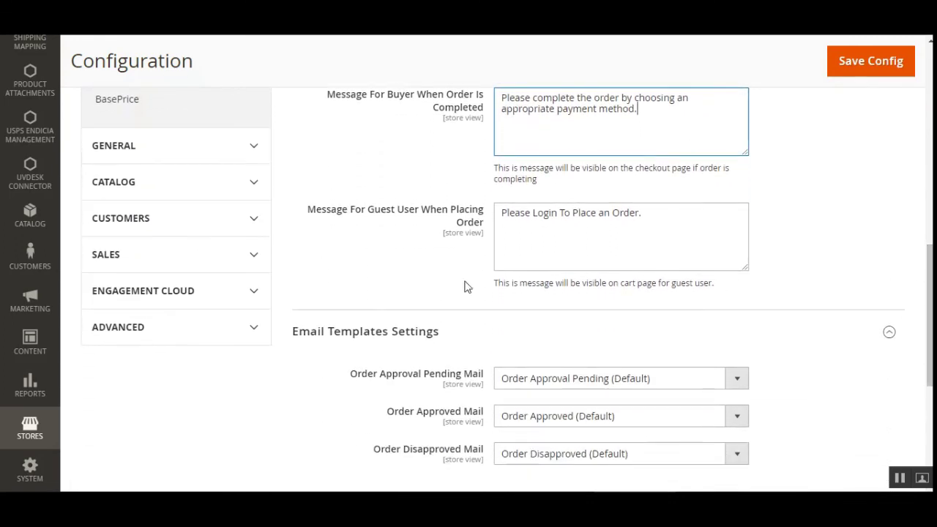
left_click_drag(326, 211, 500, 261)
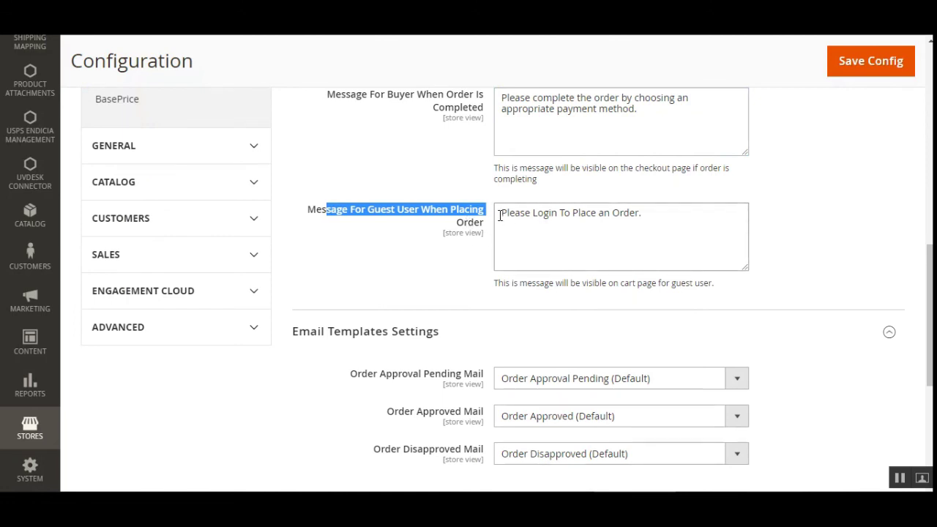
left_click_drag(500, 214, 640, 219)
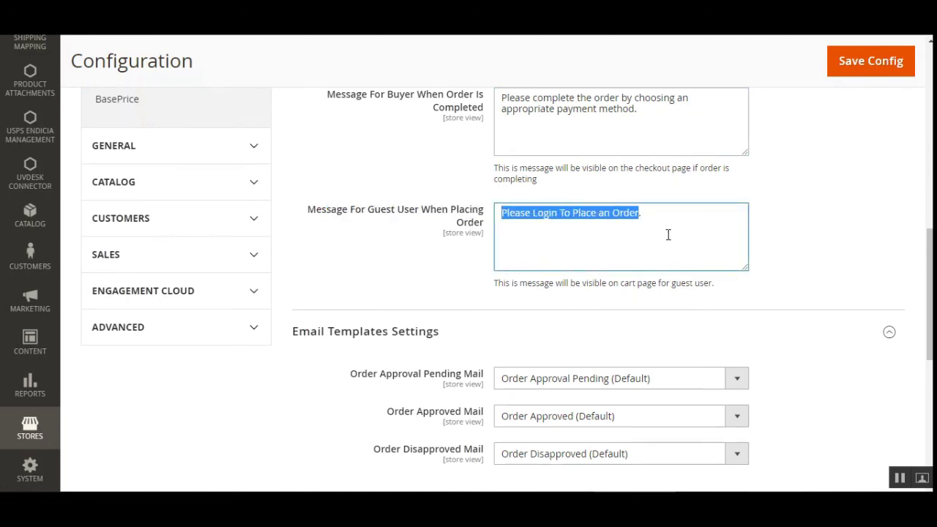
left_click(830, 243)
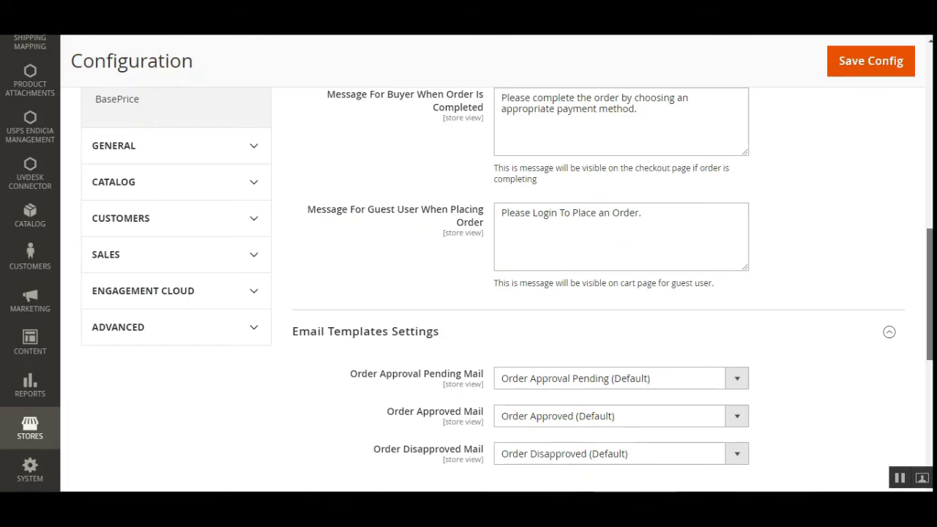
scroll(830, 242, "up", 4)
scroll(830, 243, "up", 5)
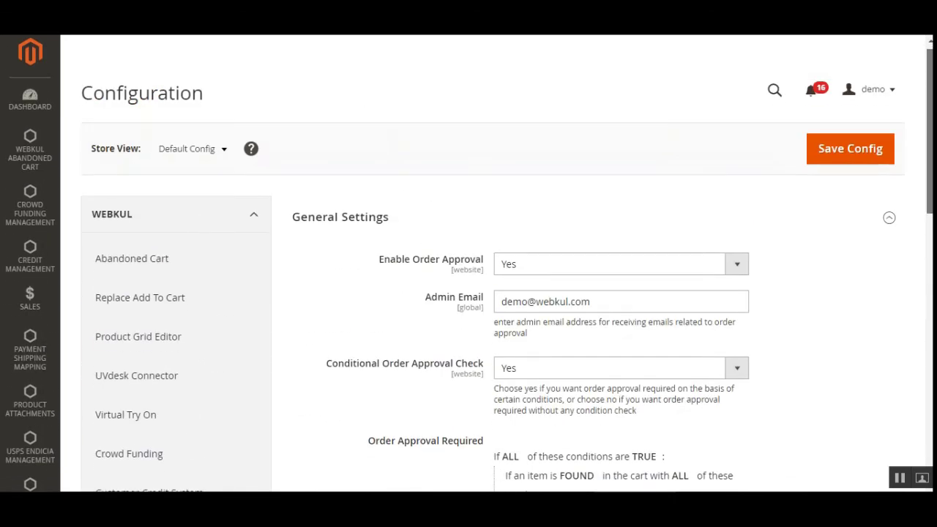
scroll(830, 293, "down", 2)
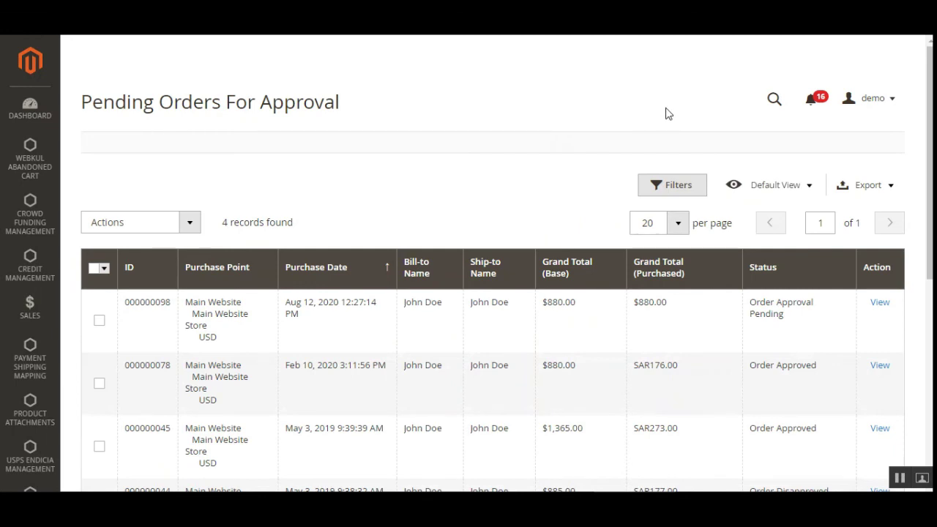
Export the two most recent orders in Pending Orders For Approval as CSV and open export.csv with Unicode (UTF-8) encoding and comma delimiter.
left_click(99, 322)
left_click(98, 383)
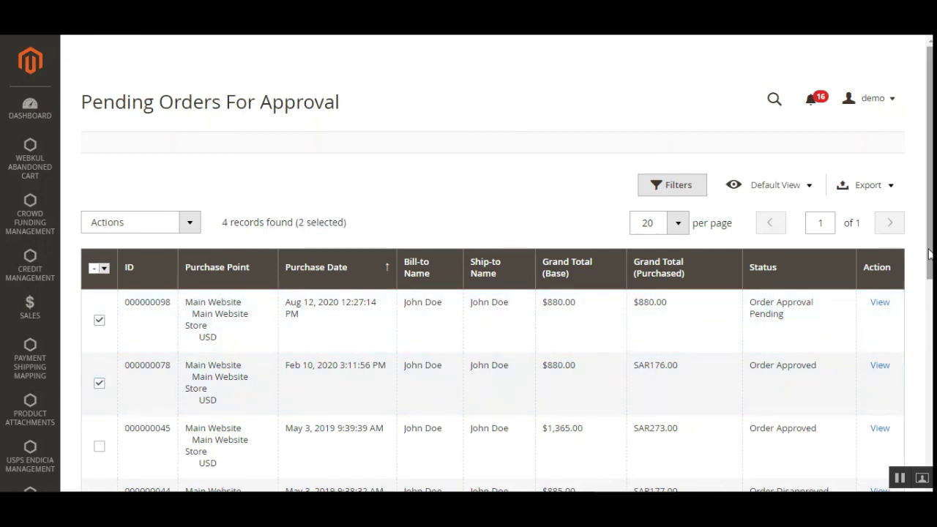
left_click(891, 187)
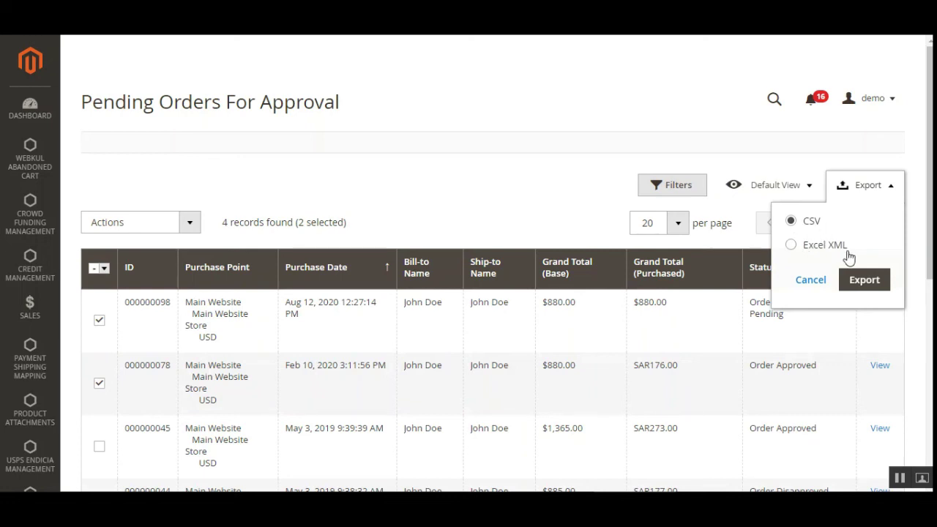
left_click(871, 284)
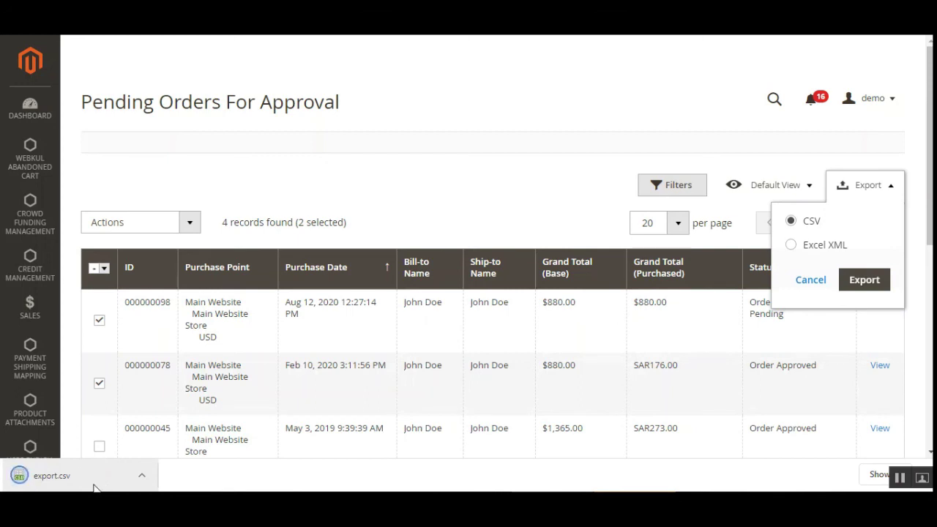
left_click(65, 477)
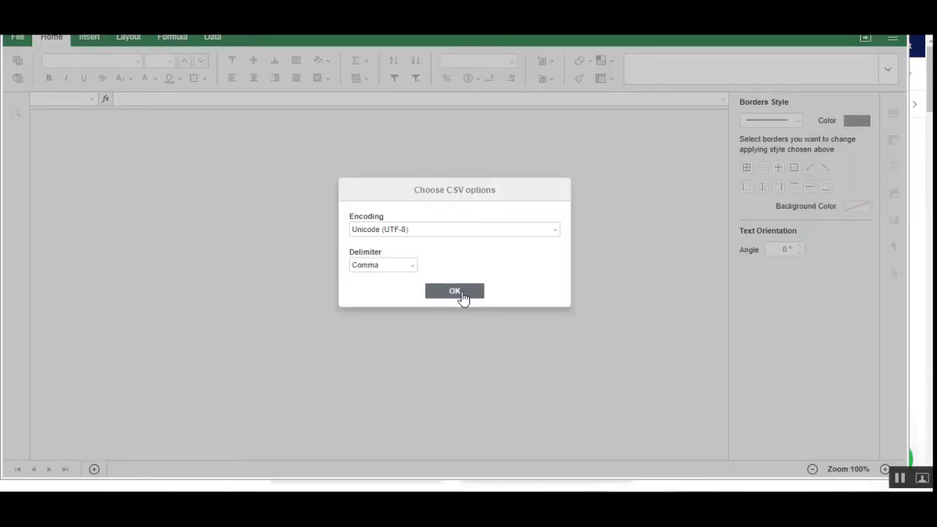
left_click(455, 292)
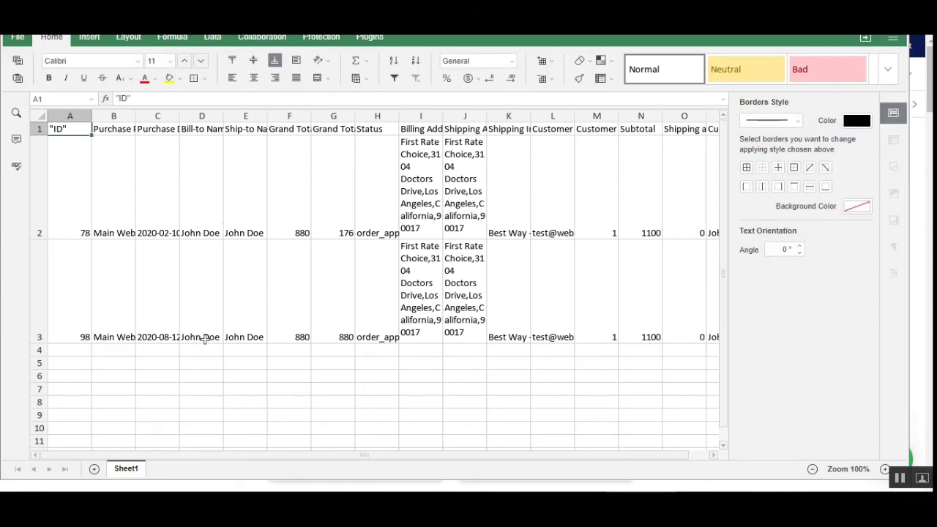
Fit the widths of the Purchase Point, Billing Address and Shipping Address columns to their contents and look through the remaining exported columns.
double_click(135, 112)
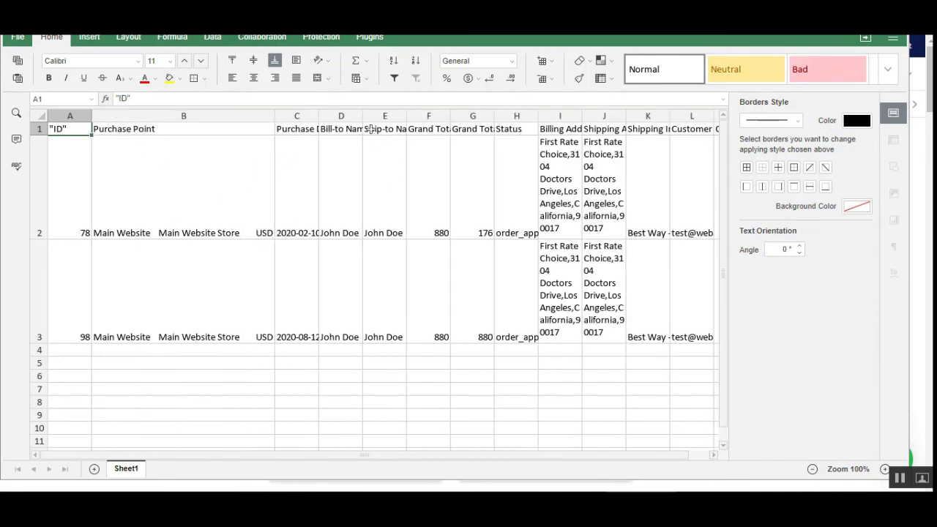
left_click(350, 450)
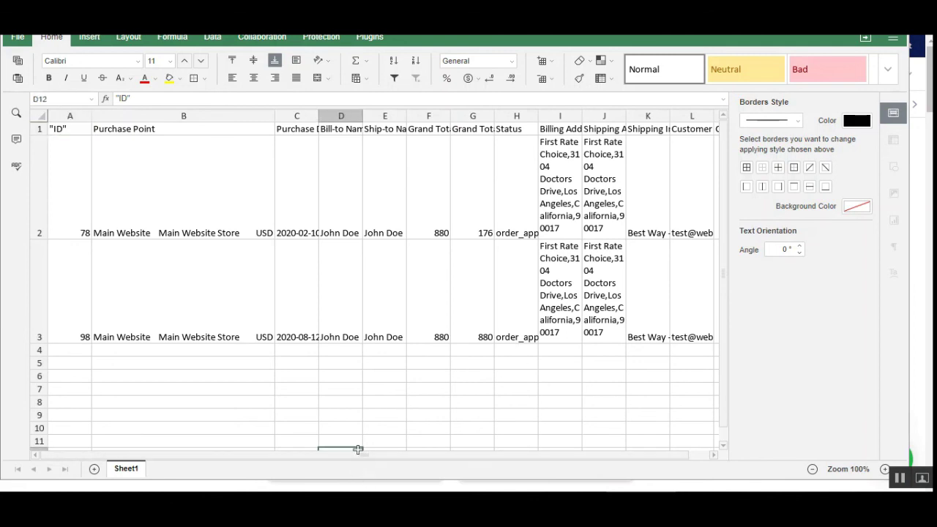
scroll(439, 453, "right", 3)
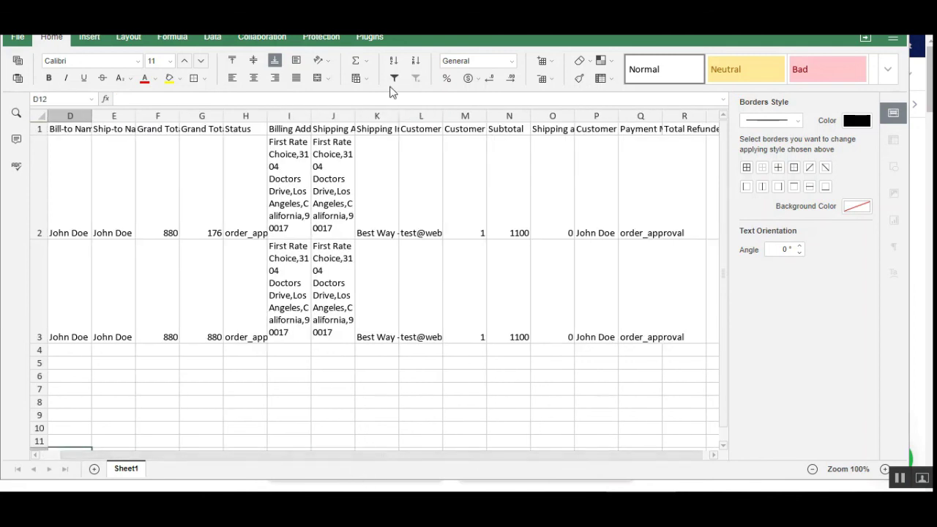
double_click(316, 113)
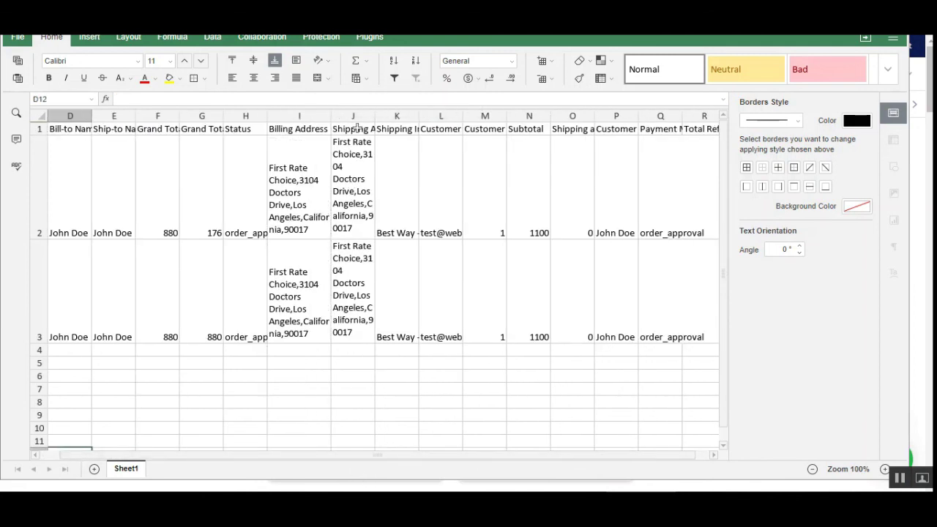
double_click(376, 129)
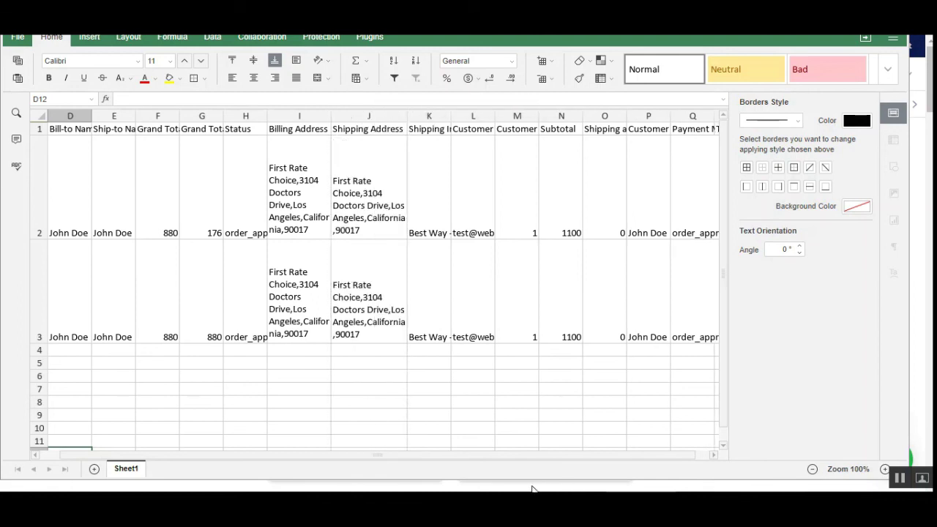
scroll(552, 459, "right", 2)
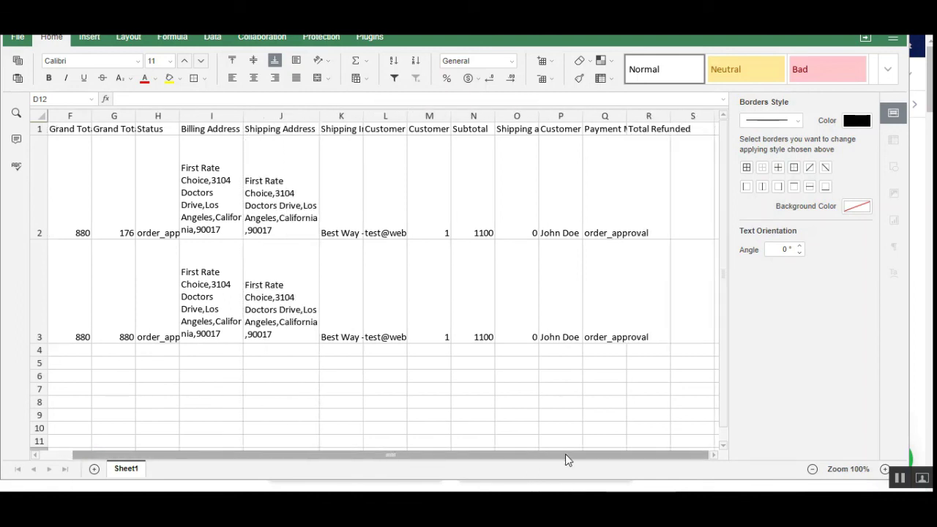